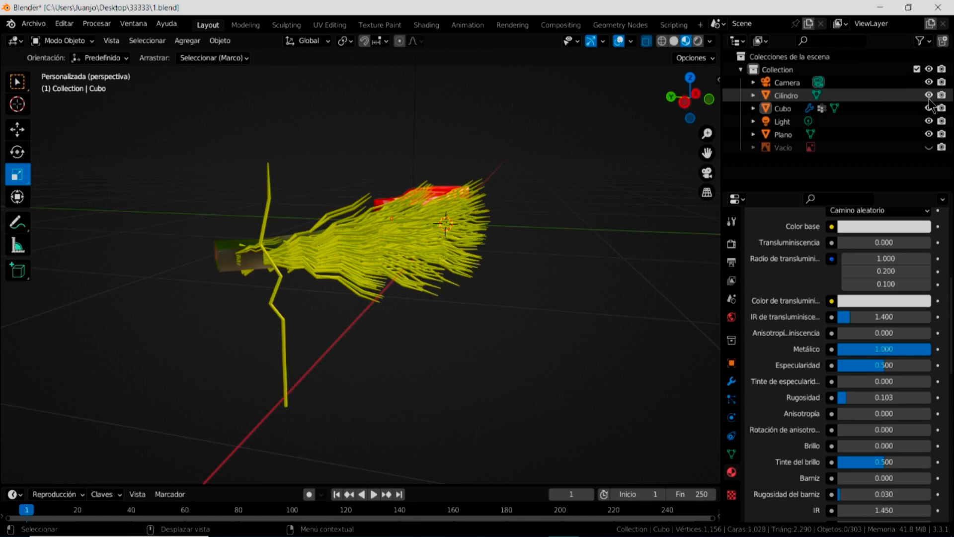
# - Hide the cylinder and inspect the finished wire brush's blade, bristles and red handle from several angles
pyautogui.click(928, 95)
pyautogui.moveTo(575, 214)
pyautogui.mouseDown(button='middle')
pyautogui.moveTo(541, 249)
pyautogui.moveTo(515, 249)
pyautogui.moveTo(522, 258)
pyautogui.moveTo(483, 283)
pyautogui.moveTo(453, 334)
pyautogui.moveTo(444, 329)
pyautogui.mouseUp(button='middle')
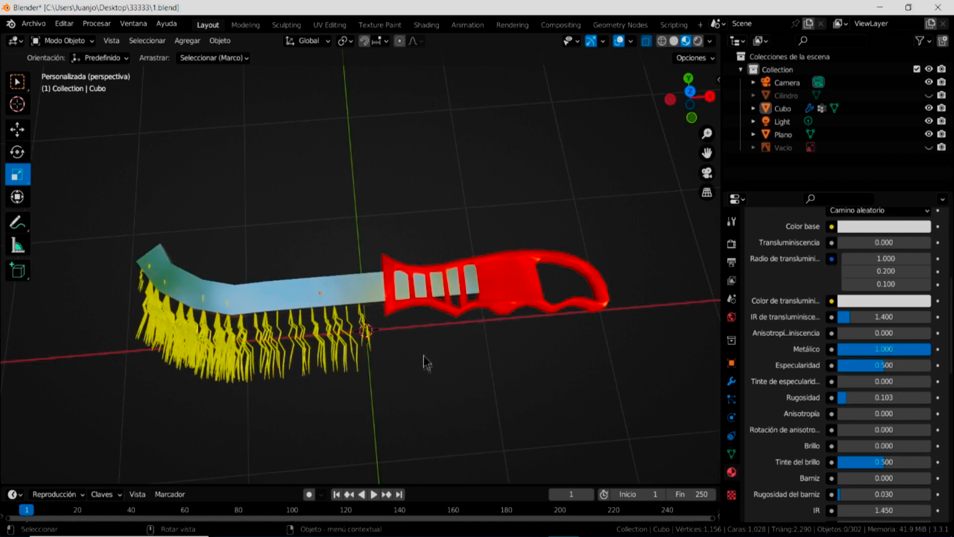
pyautogui.moveTo(437, 383)
pyautogui.mouseDown(button='middle')
pyautogui.moveTo(475, 330)
pyautogui.moveTo(470, 295)
pyautogui.moveTo(454, 326)
pyautogui.moveTo(482, 325)
pyautogui.mouseUp(button='middle')
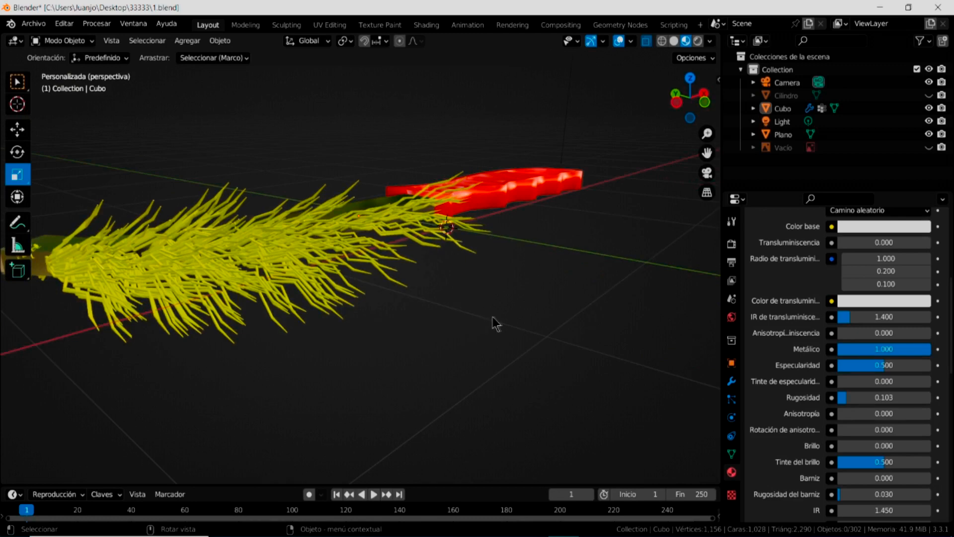
pyautogui.moveTo(494, 318)
pyautogui.mouseDown(button='middle')
pyautogui.moveTo(516, 325)
pyautogui.moveTo(500, 330)
pyautogui.moveTo(530, 362)
pyautogui.moveTo(543, 328)
pyautogui.moveTo(533, 316)
pyautogui.moveTo(462, 304)
pyautogui.moveTo(504, 310)
pyautogui.moveTo(473, 341)
pyautogui.mouseUp(button='middle')
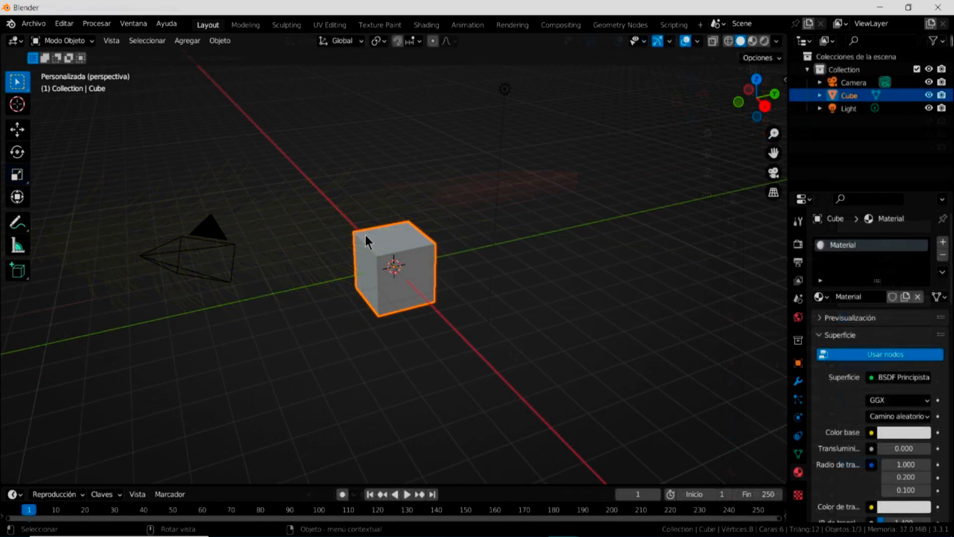
# - Delete the default cube and add the wire brush photo as a reference image in the top orthographic view
pyautogui.press('Delete')
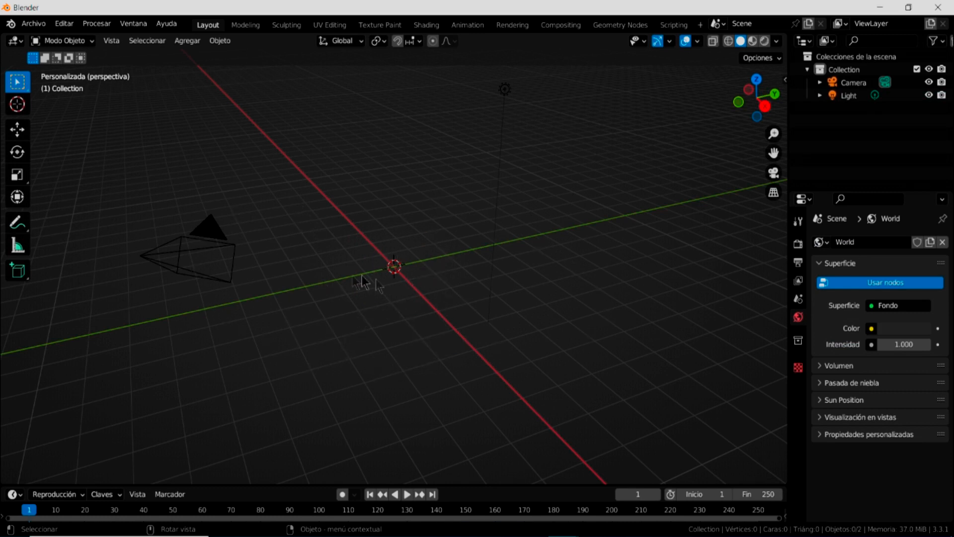
pyautogui.press('KP_7')
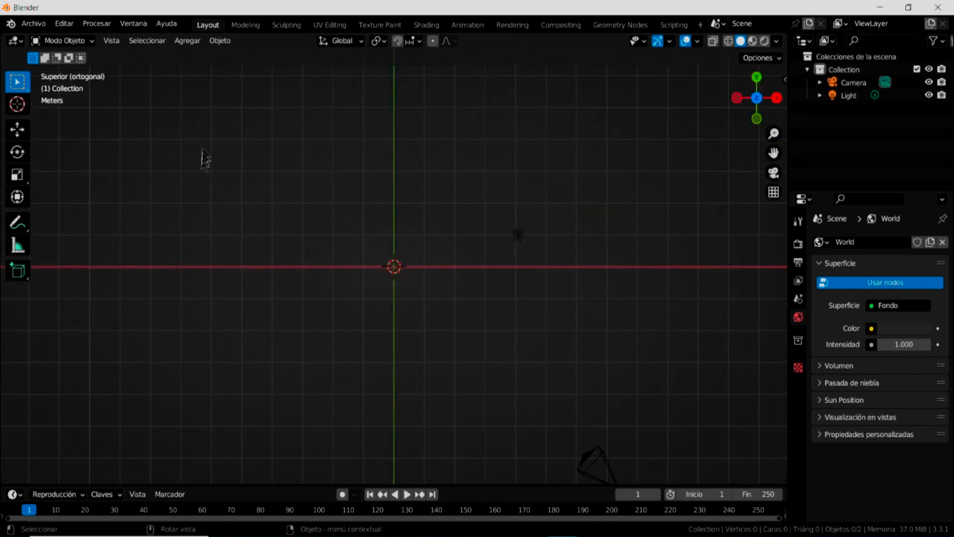
pyautogui.click(186, 42)
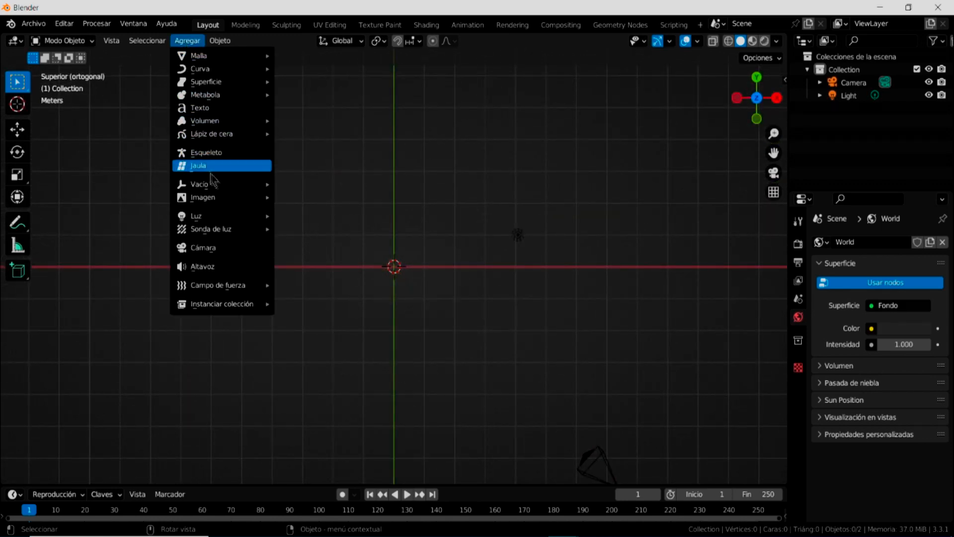
pyautogui.moveTo(272, 209)
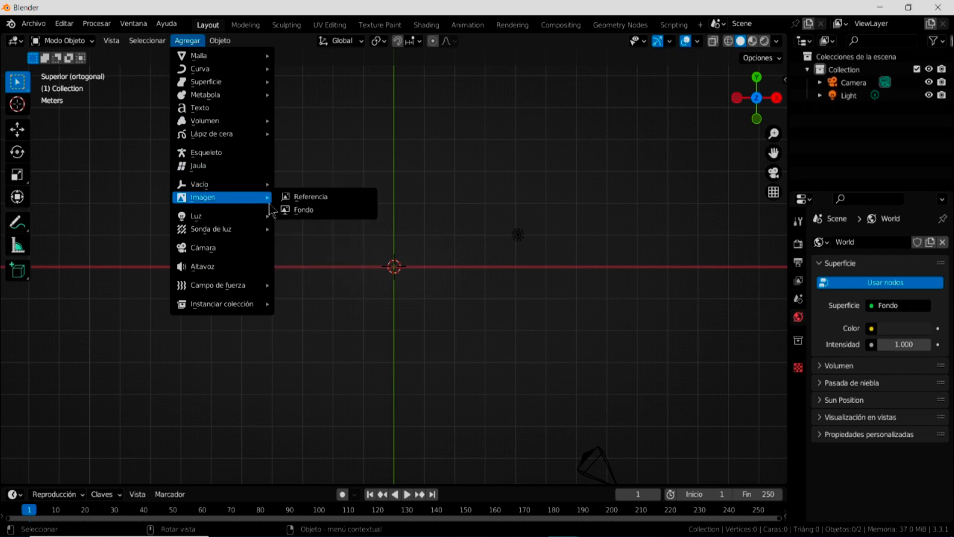
pyautogui.click(304, 195)
pyautogui.click(344, 184)
pyautogui.click(666, 446)
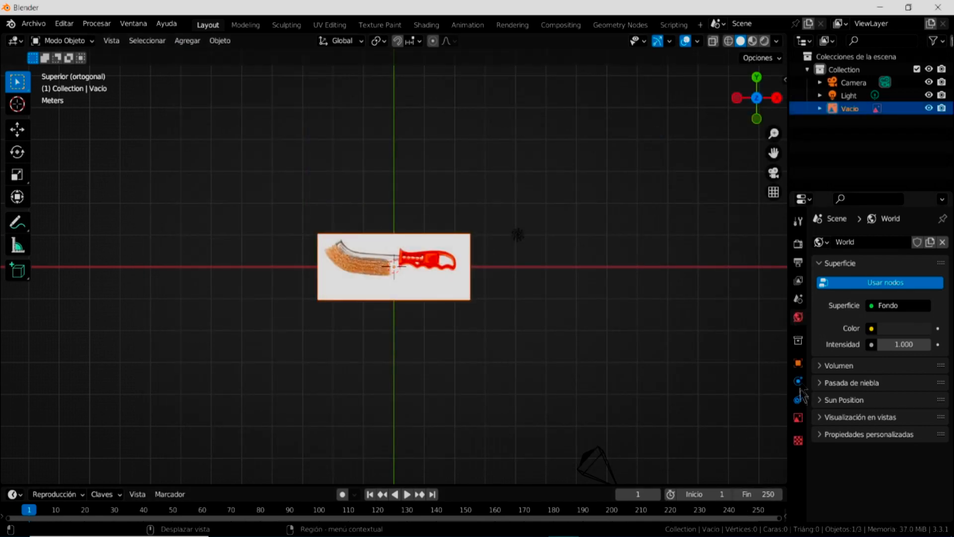
# - Add a mesh plane and scale it along X to cover the reference image, with X-ray display on
pyautogui.scroll(5, 408, 316)
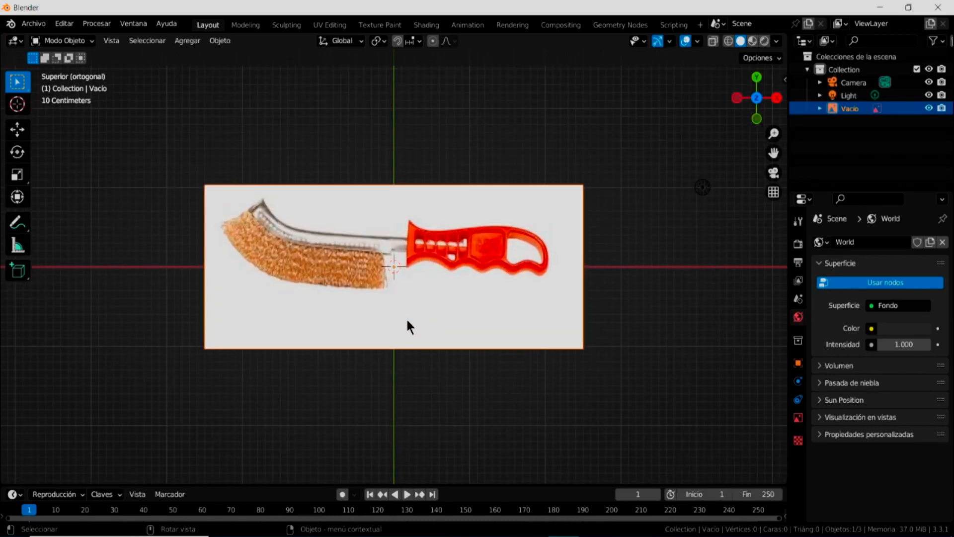
pyautogui.scroll(1, 406, 326)
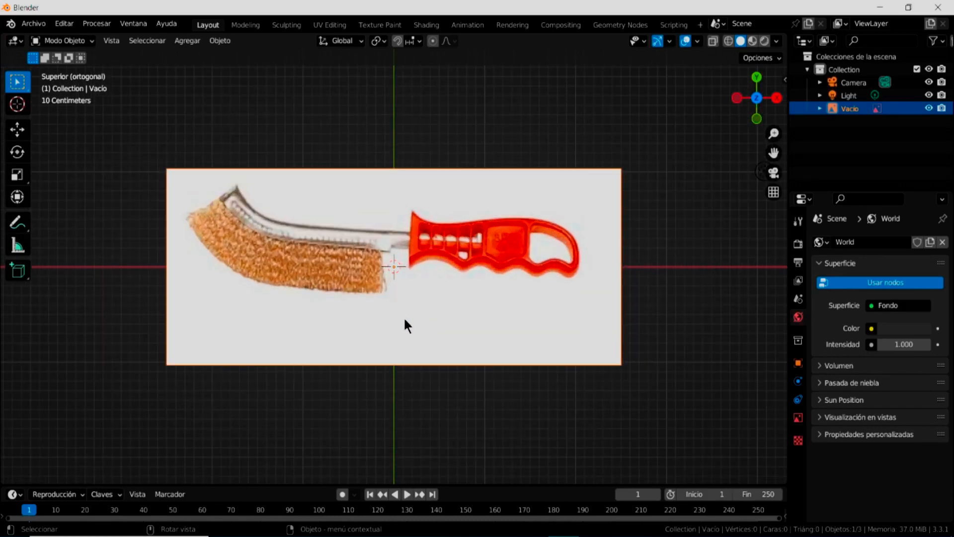
pyautogui.click(197, 45)
pyautogui.moveTo(200, 55)
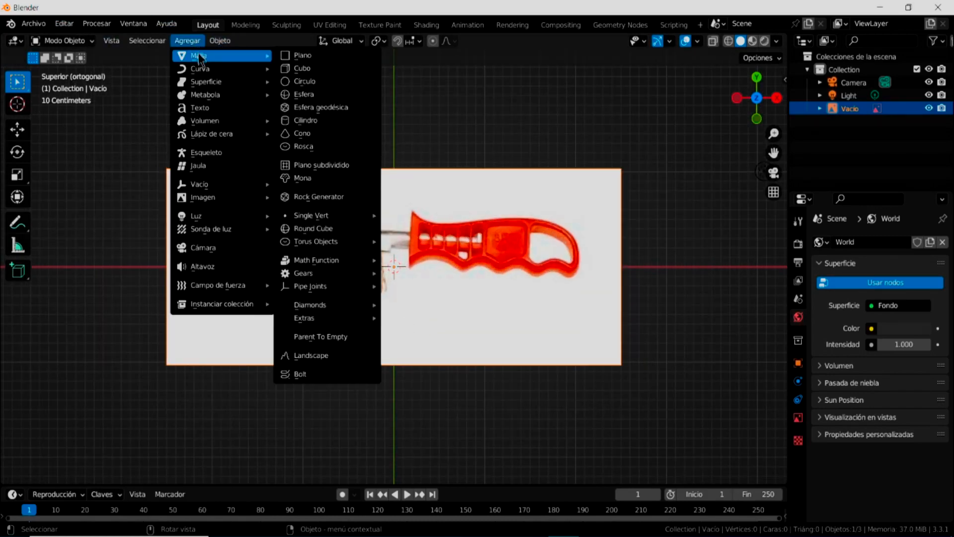
pyautogui.click(303, 55)
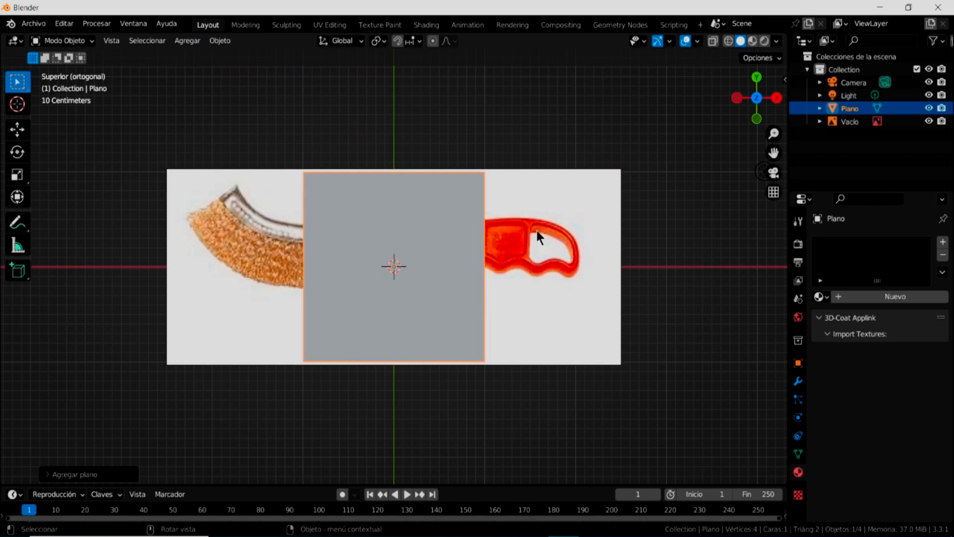
pyautogui.click(16, 178)
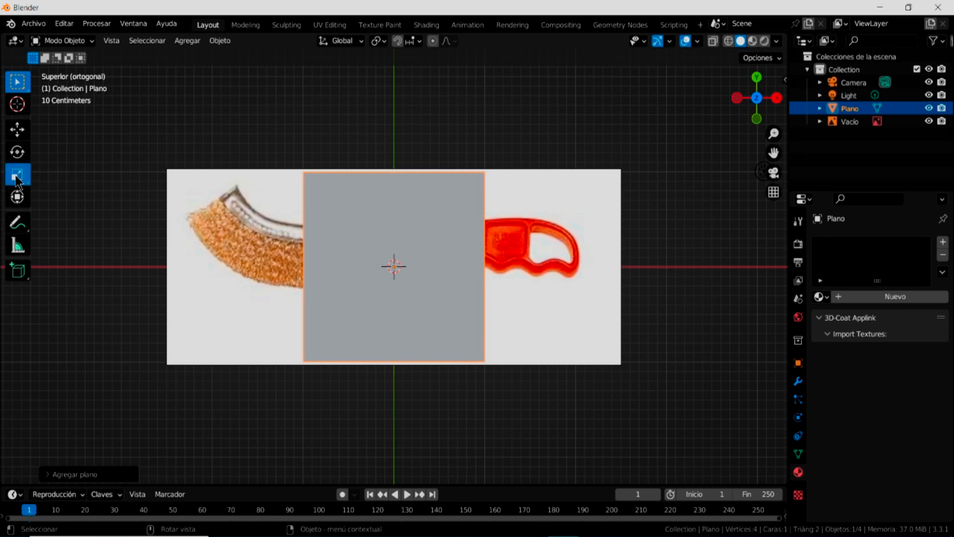
pyautogui.moveTo(447, 269); pyautogui.dragTo(522, 271)
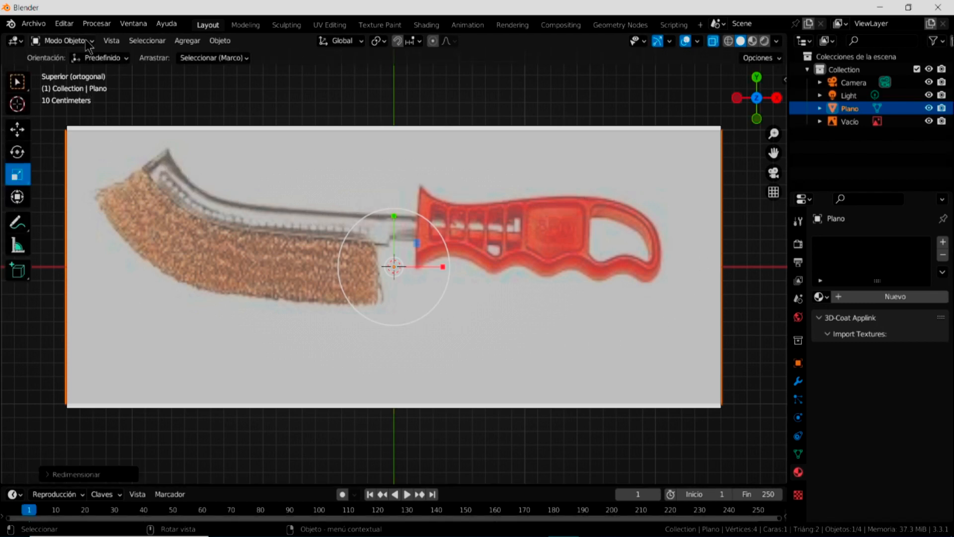
# - In Edit Mode, start a knife cut on the plane down the handle's front edge and along the first curve of its underside
pyautogui.click(64, 41)
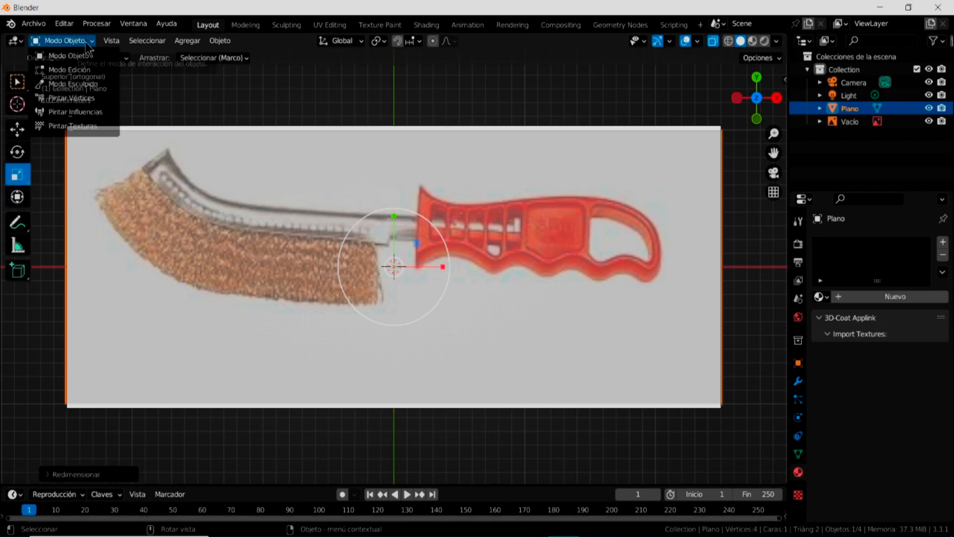
pyautogui.click(85, 68)
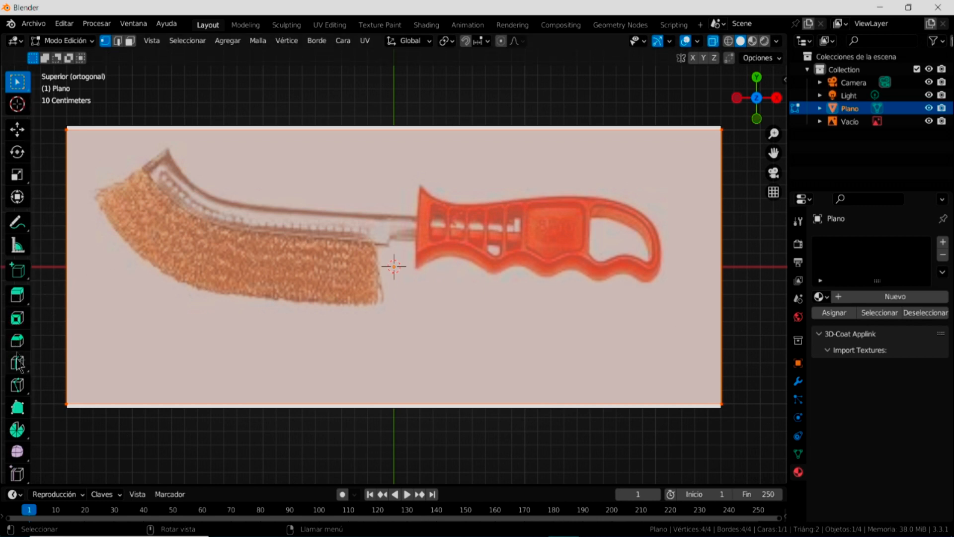
pyautogui.click(18, 387)
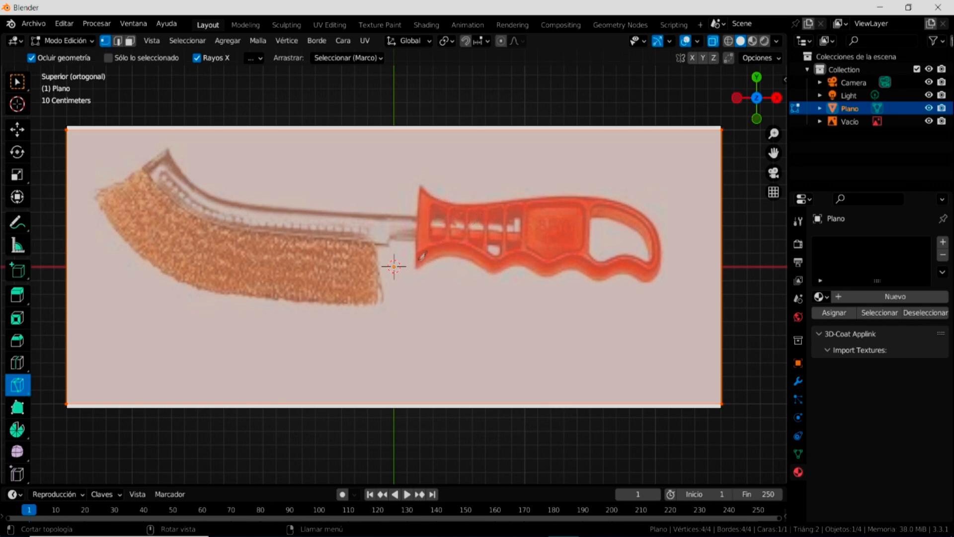
pyautogui.click(419, 186)
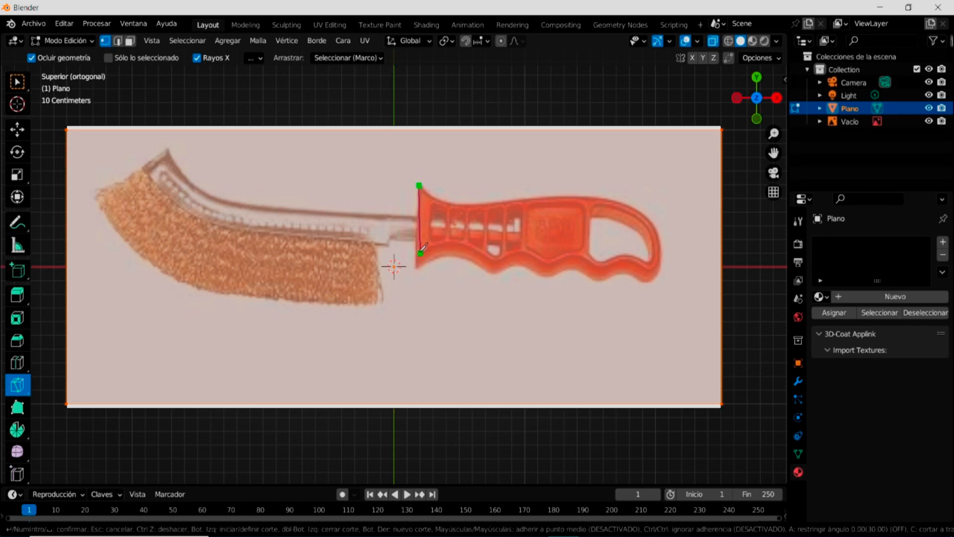
pyautogui.click(417, 252)
pyautogui.click(432, 247)
pyautogui.click(448, 243)
pyautogui.click(466, 245)
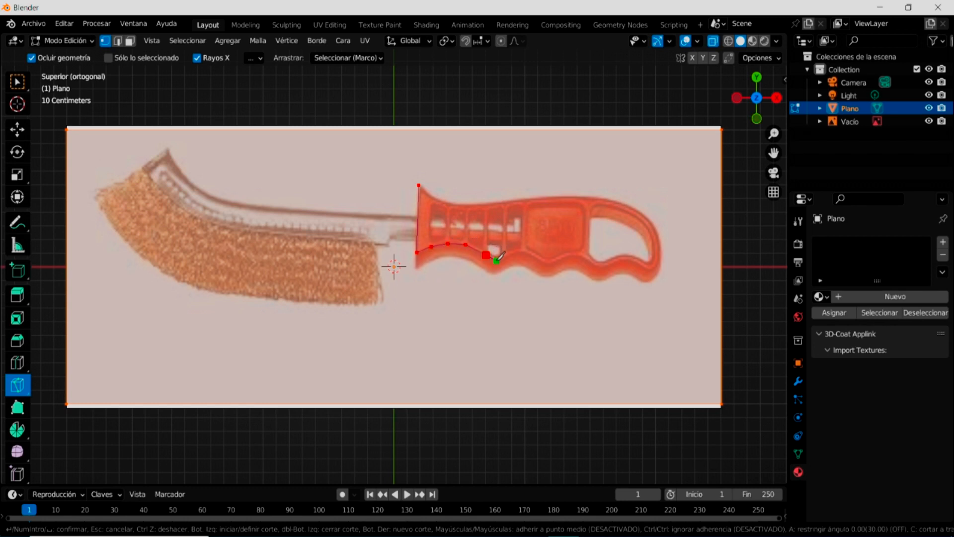
# - Continue the knife cut along the wavy finger grips of the handle's lower edge to below the large opening
pyautogui.scroll(4, 511, 252)
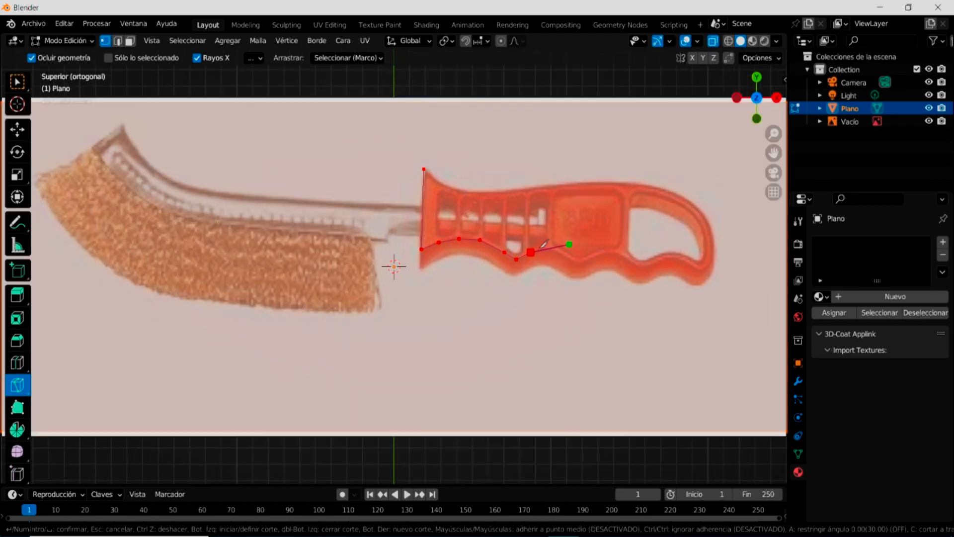
pyautogui.keyDown('shift'); pyautogui.moveTo(586, 275); pyautogui.dragTo(386, 309, button='middle'); pyautogui.keyUp('shift')
pyautogui.click(410, 274)
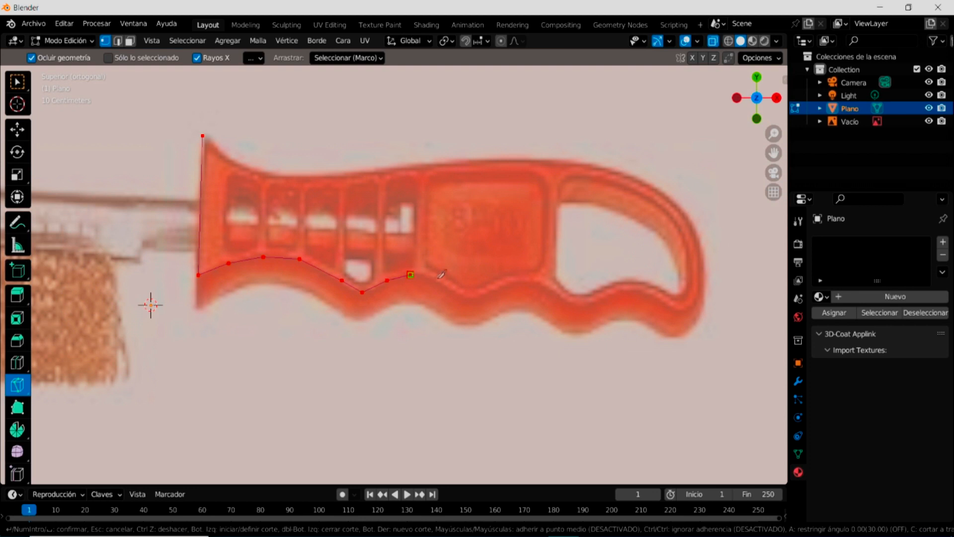
pyautogui.click(436, 277)
pyautogui.click(458, 295)
pyautogui.click(479, 298)
pyautogui.click(503, 285)
pyautogui.click(528, 280)
pyautogui.click(546, 285)
pyautogui.click(569, 300)
pyautogui.click(585, 303)
pyautogui.click(619, 289)
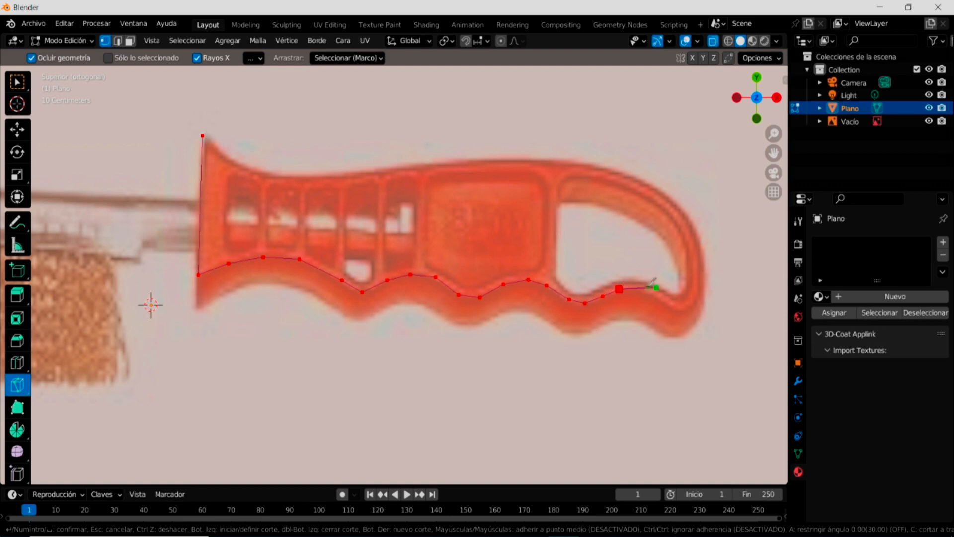
# - Carry the knife cut around the handle's rounded rear end and up over its back onto the top edge
pyautogui.click(640, 290)
pyautogui.click(660, 298)
pyautogui.click(673, 310)
pyautogui.click(690, 306)
pyautogui.click(701, 291)
pyautogui.click(702, 255)
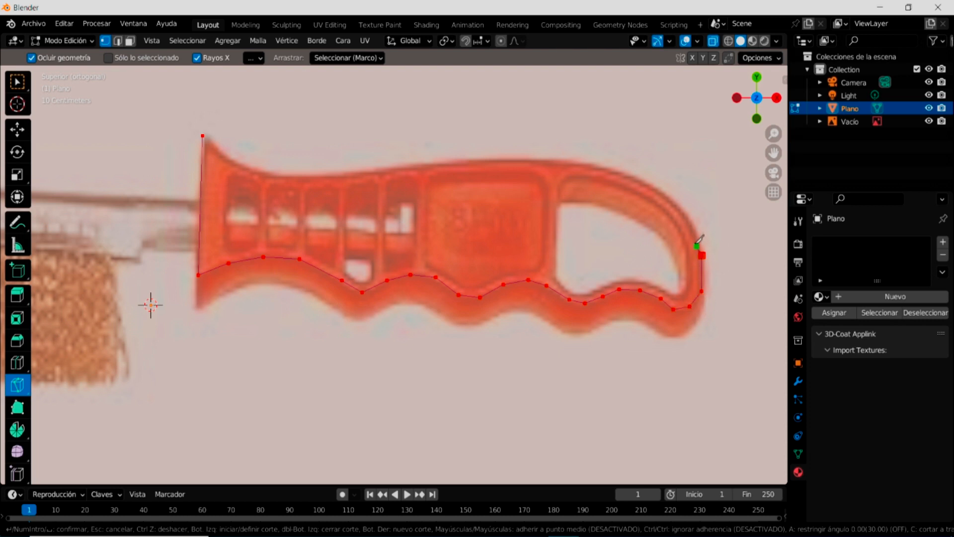
pyautogui.click(691, 223)
pyautogui.click(673, 200)
pyautogui.click(647, 183)
pyautogui.click(619, 171)
pyautogui.click(577, 163)
pyautogui.click(536, 159)
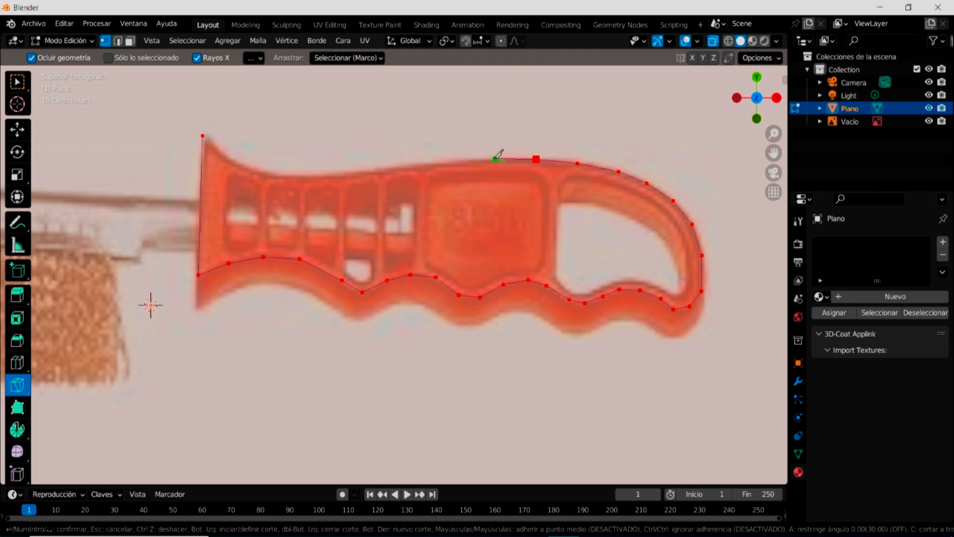
# - Trace the handle's top edge forward with the knife cut toward the pointed front corner to complete the outline
pyautogui.click(486, 160)
pyautogui.click(419, 165)
pyautogui.click(380, 169)
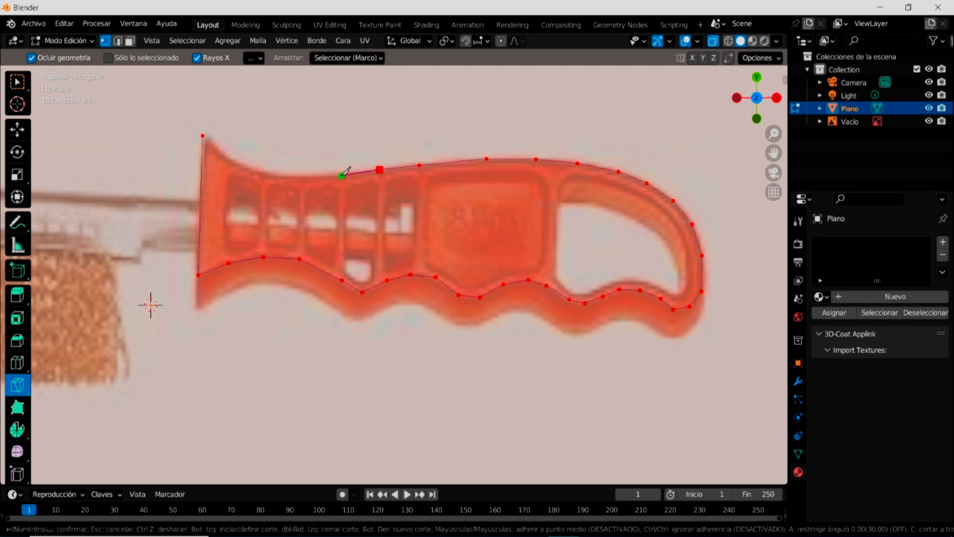
pyautogui.click(342, 175)
pyautogui.click(289, 175)
pyautogui.click(259, 170)
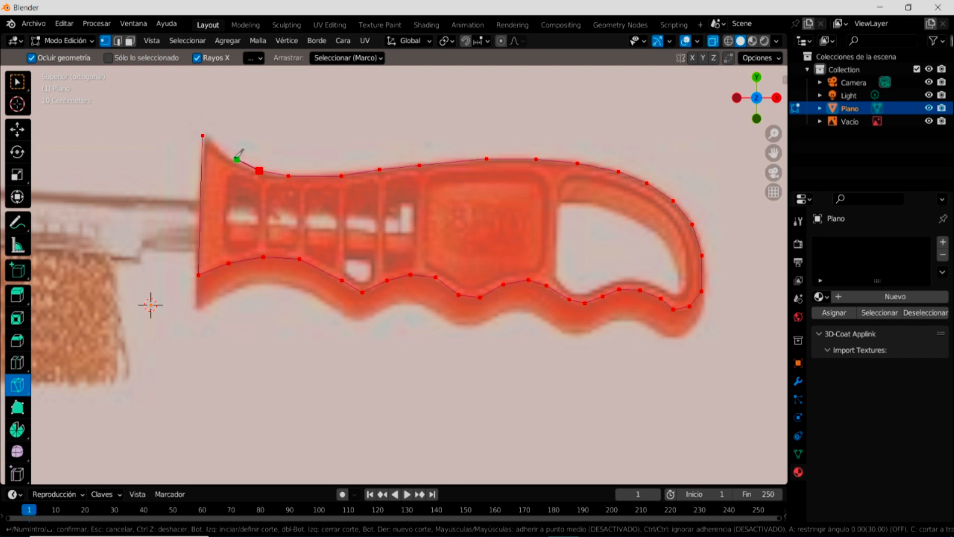
pyautogui.click(230, 157)
# - Cut the outline of the first slot, nearest the handle's front edge, with five knife points
pyautogui.click(226, 183)
pyautogui.click(223, 250)
pyautogui.click(257, 249)
pyautogui.click(258, 189)
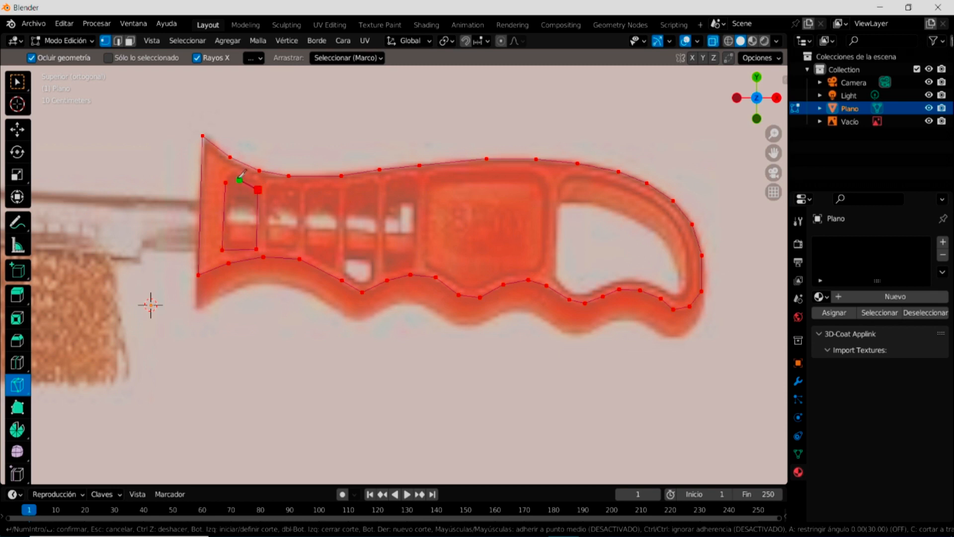
pyautogui.click(234, 173)
# - Cut the outlines of the second and third slots in the handle with the Knife tool
pyautogui.click(269, 196)
pyautogui.click(268, 248)
pyautogui.click(296, 250)
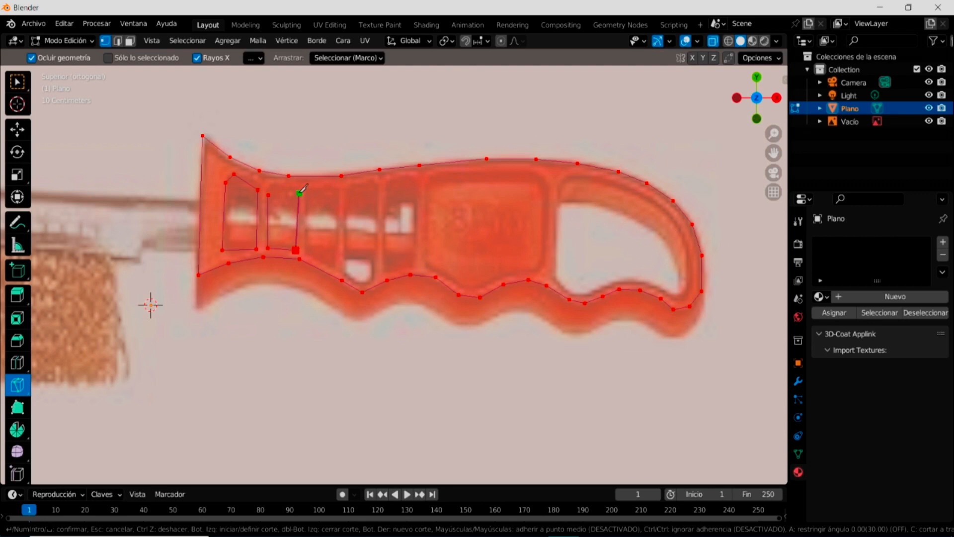
pyautogui.click(298, 193)
pyautogui.click(308, 249)
pyautogui.click(336, 268)
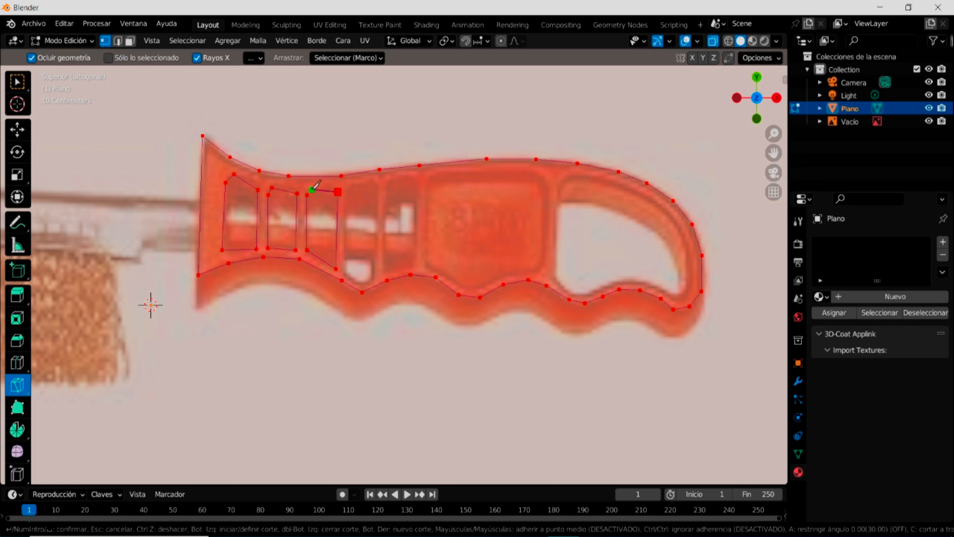
pyautogui.click(309, 189)
# - Cut the outlines of the fourth and fifth slots in the handle with the Knife tool
pyautogui.click(375, 183)
pyautogui.click(366, 282)
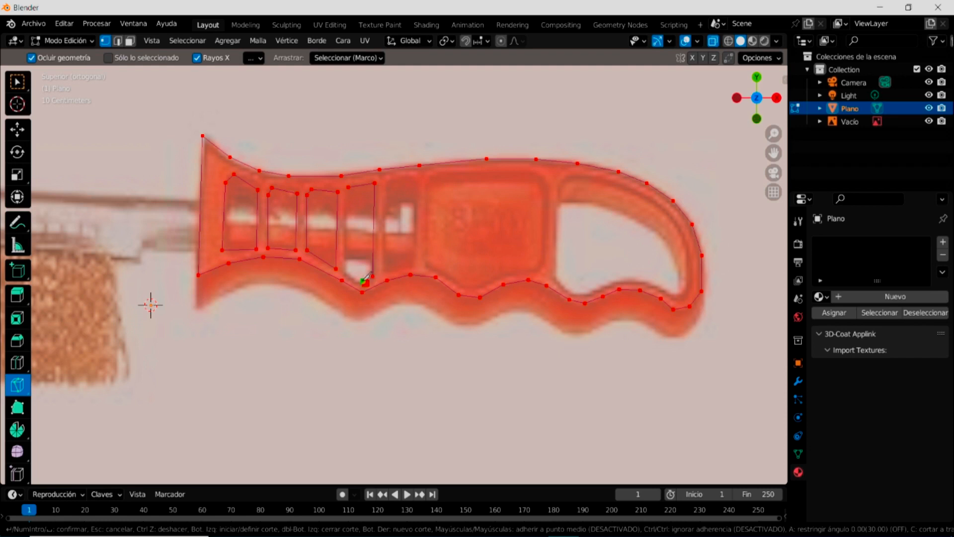
pyautogui.click(347, 273)
pyautogui.click(348, 190)
pyautogui.click(388, 184)
pyautogui.click(412, 176)
pyautogui.click(418, 189)
pyautogui.click(416, 264)
pyautogui.click(384, 271)
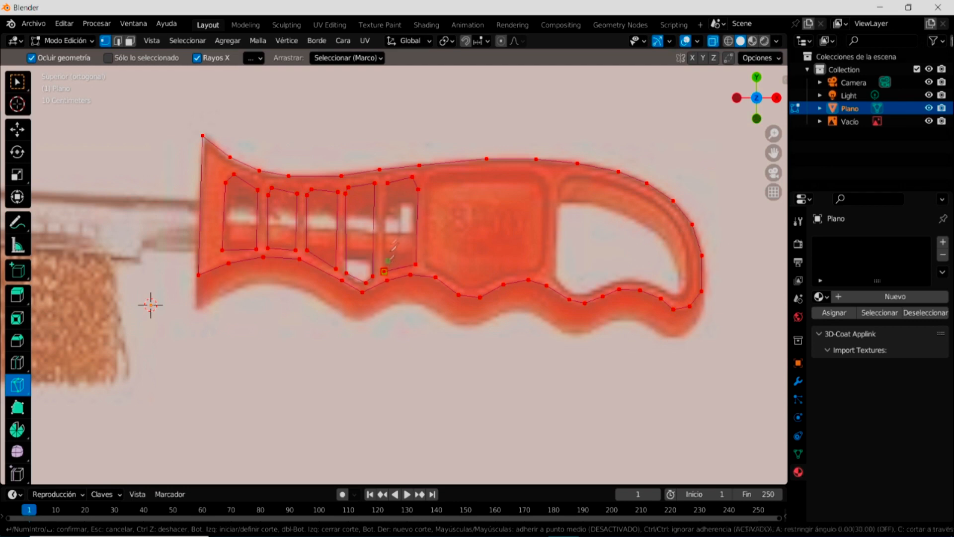
pyautogui.click(388, 182)
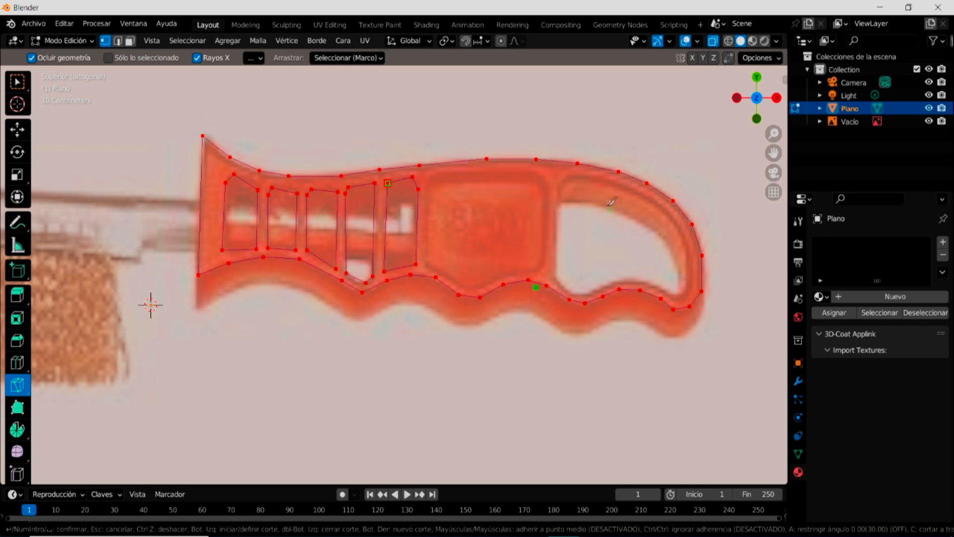
# - Start a knife cut for the large rear opening, following its upper curve and down its rear side
pyautogui.click(562, 188)
pyautogui.click(575, 177)
pyautogui.click(613, 183)
pyautogui.click(655, 200)
pyautogui.click(679, 224)
pyautogui.click(688, 253)
pyautogui.click(689, 285)
pyautogui.click(681, 295)
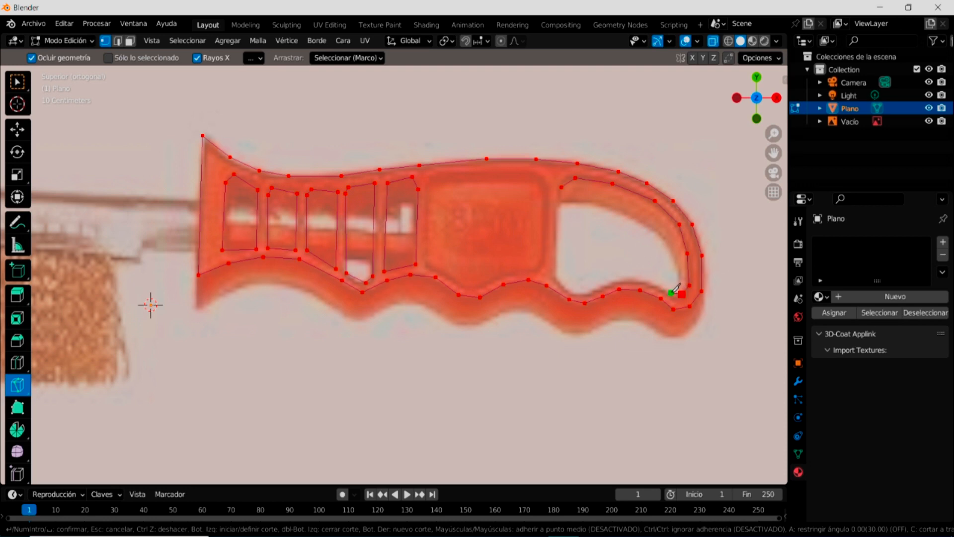
# - Finish the knife cut of the large rear opening along its wavy lower edge and front side, and apply all cuts
pyautogui.click(671, 291)
pyautogui.click(646, 281)
pyautogui.click(628, 280)
pyautogui.click(608, 285)
pyautogui.click(583, 288)
pyautogui.click(573, 292)
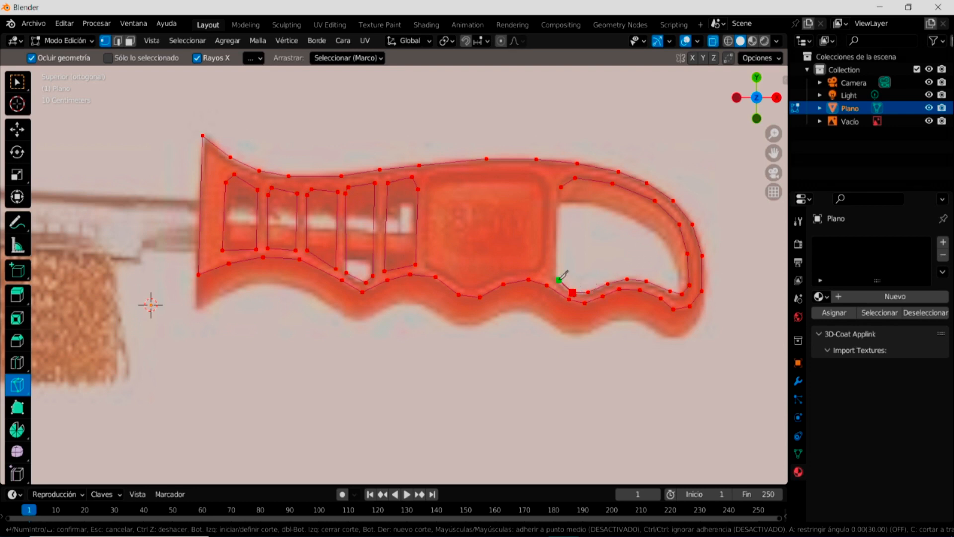
pyautogui.click(556, 281)
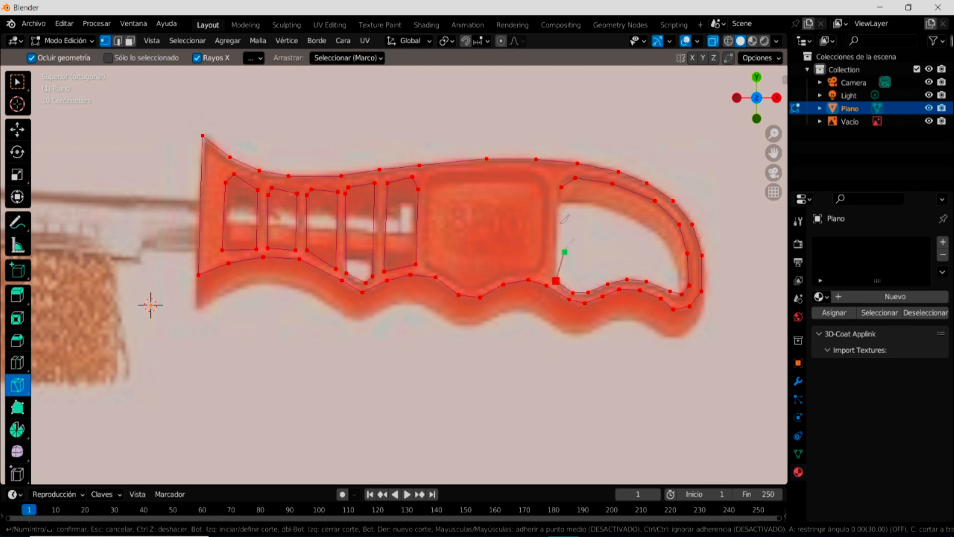
pyautogui.click(557, 196)
pyautogui.press('Return')
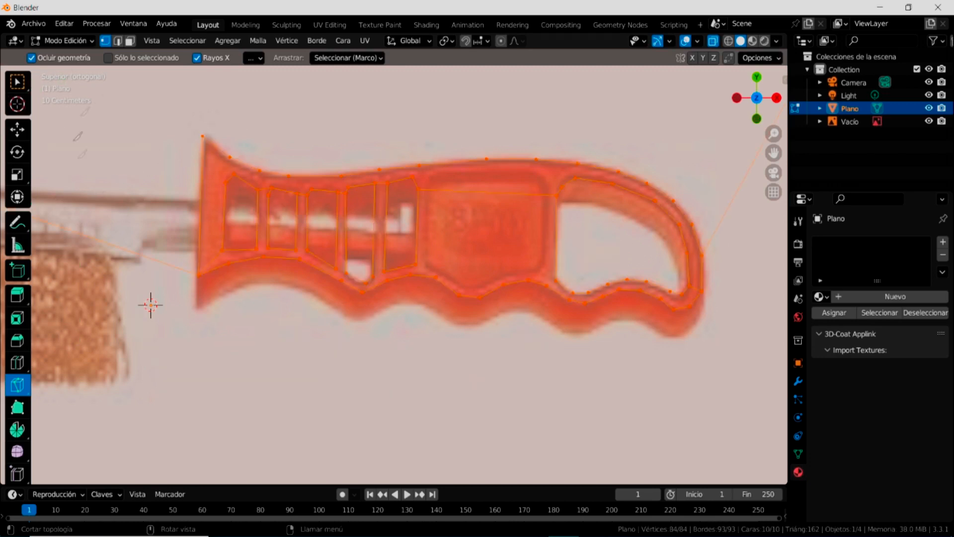
# - Delete the faces of the five handle slots and the large rear opening from the plane, in face selection without X-ray
pyautogui.click(16, 82)
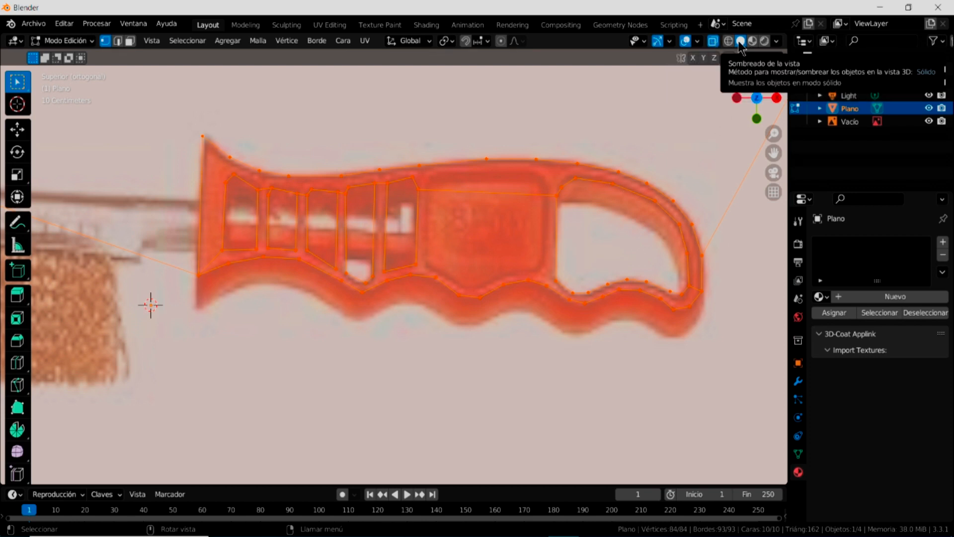
pyautogui.click(712, 42)
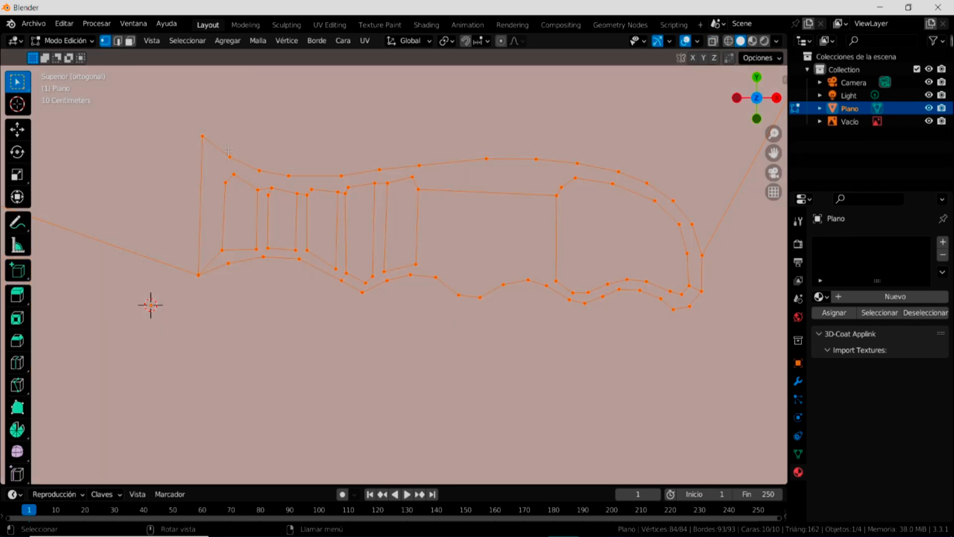
pyautogui.scroll(-4, 437, 335)
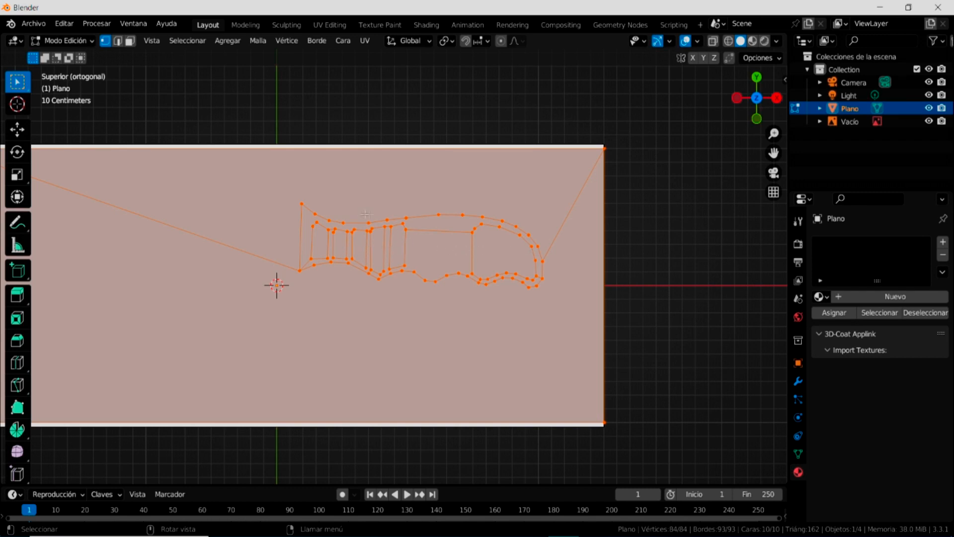
pyautogui.click(130, 41)
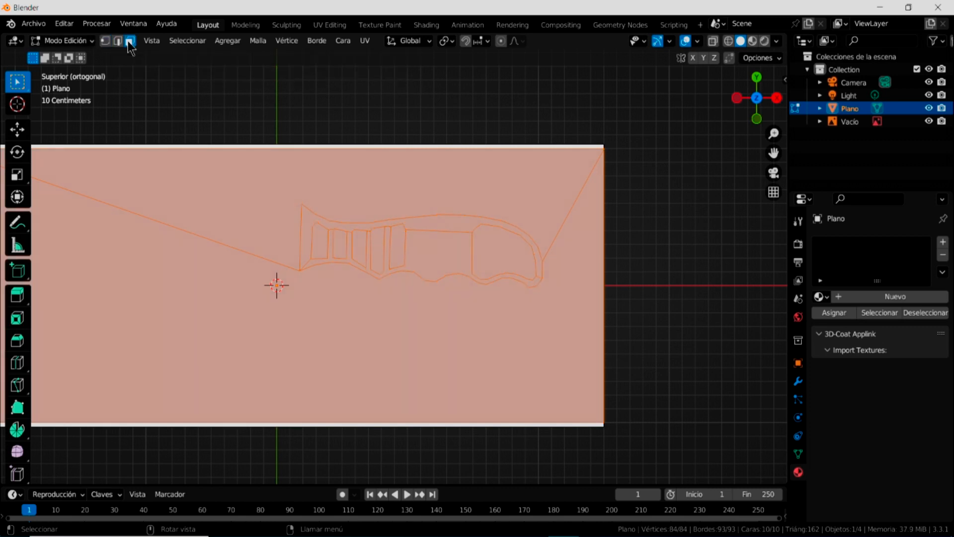
pyautogui.click(323, 250)
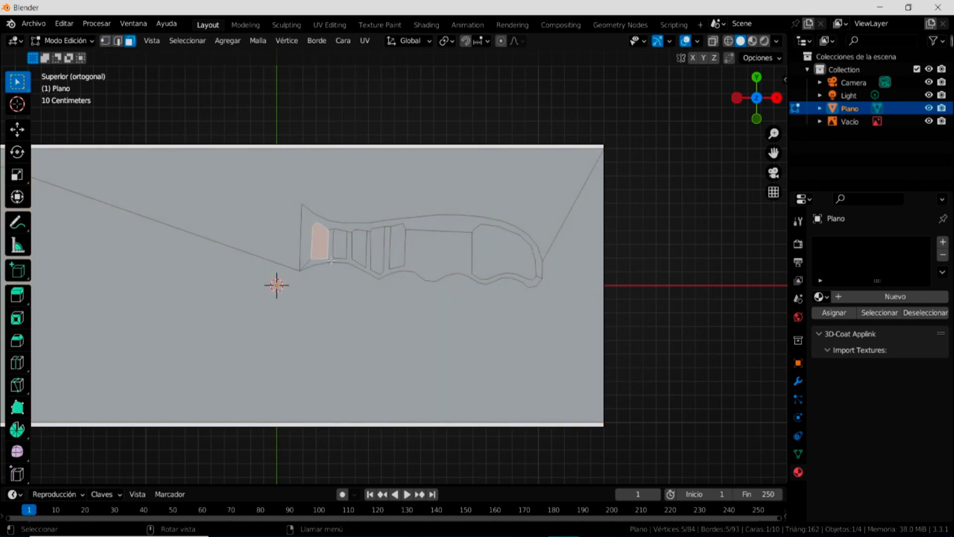
pyautogui.keyDown('shift'); pyautogui.click(341, 245); pyautogui.keyUp('shift')
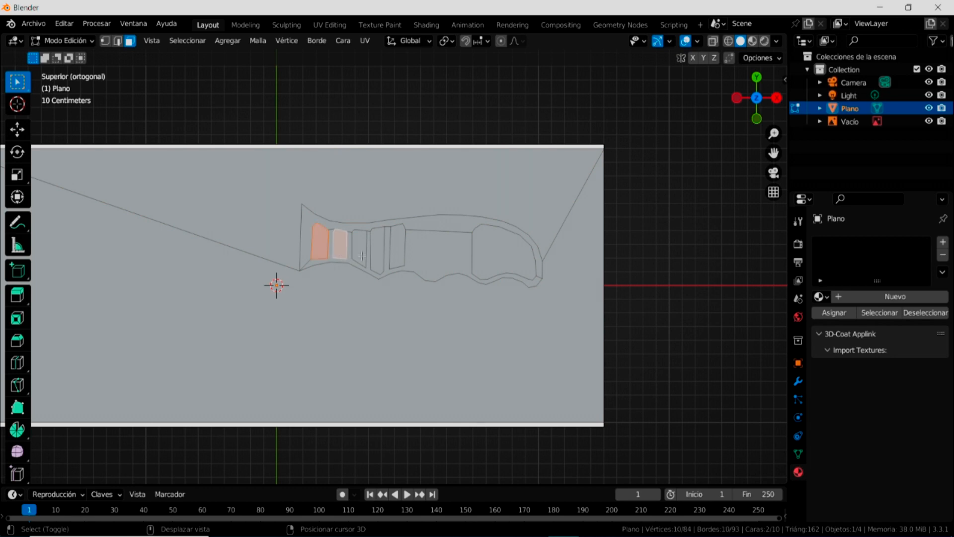
pyautogui.keyDown('shift'); pyautogui.click(360, 251); pyautogui.keyUp('shift')
pyautogui.keyDown('shift'); pyautogui.click(379, 255); pyautogui.keyUp('shift')
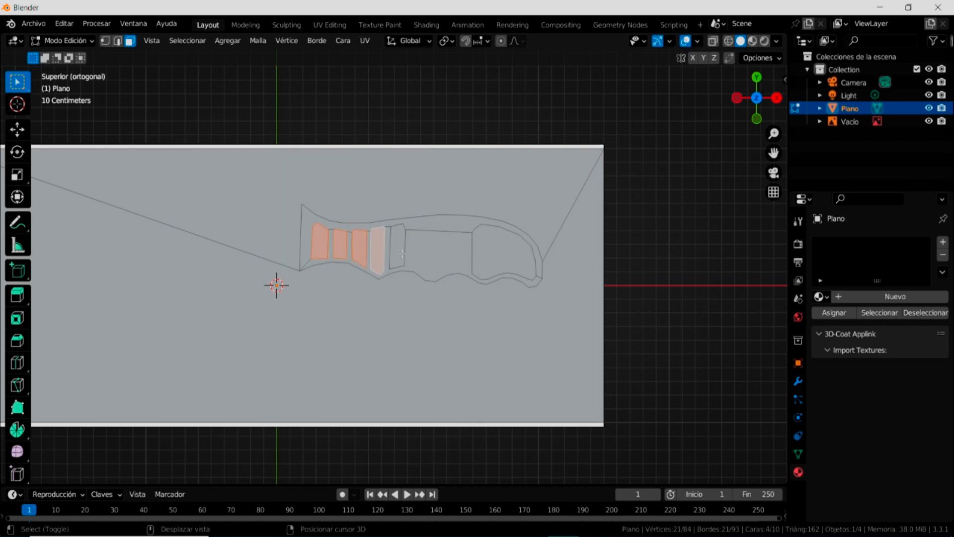
pyautogui.keyDown('shift'); pyautogui.click(402, 254); pyautogui.keyUp('shift')
pyautogui.keyDown('shift'); pyautogui.click(504, 252); pyautogui.keyUp('shift')
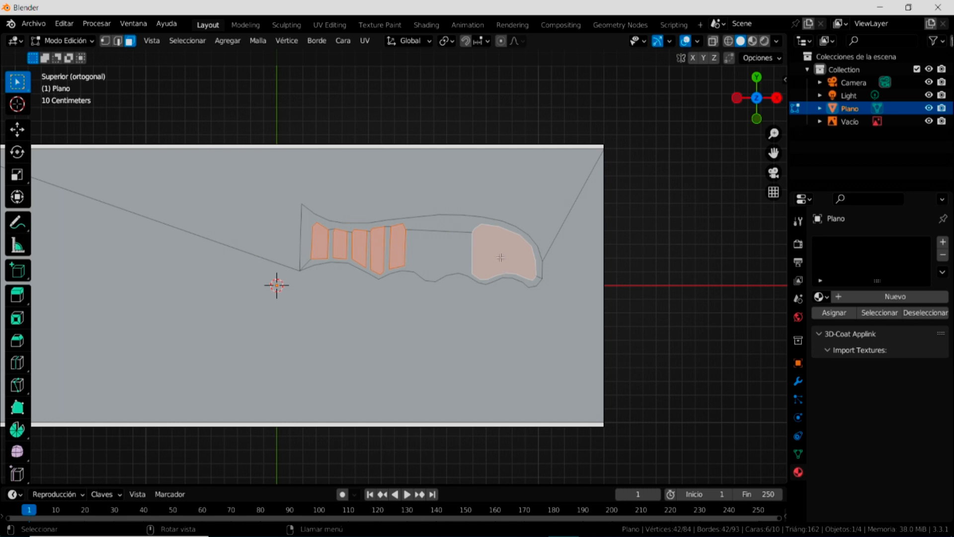
pyautogui.press('x')
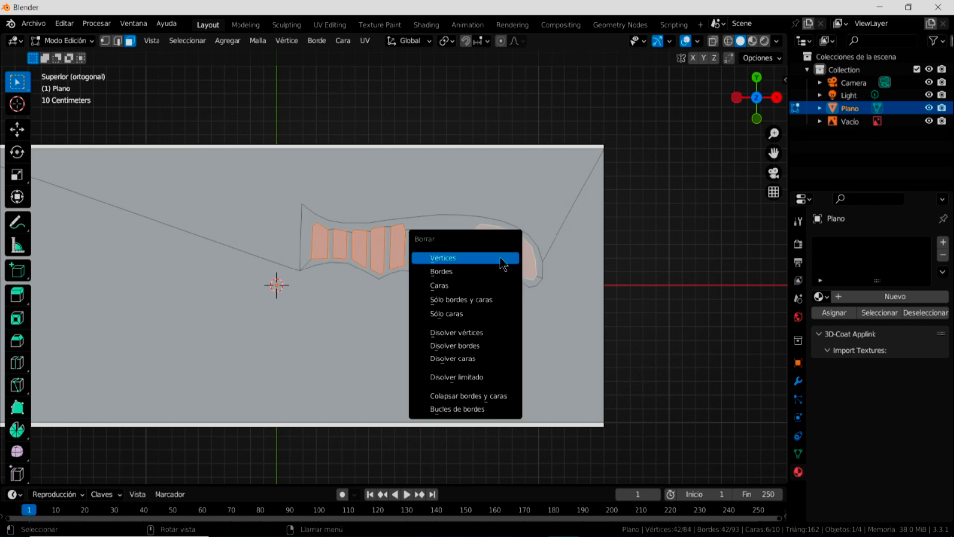
pyautogui.click(486, 284)
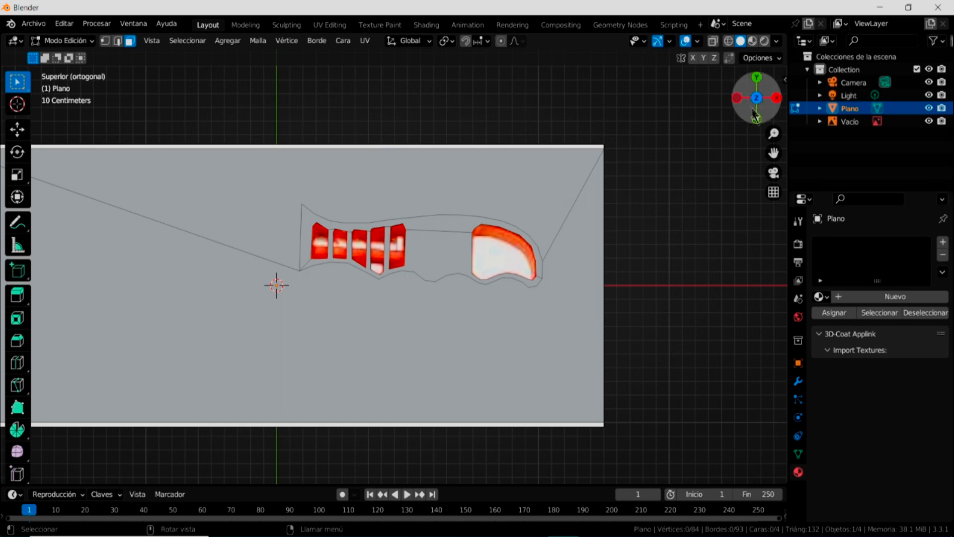
pyautogui.click(713, 42)
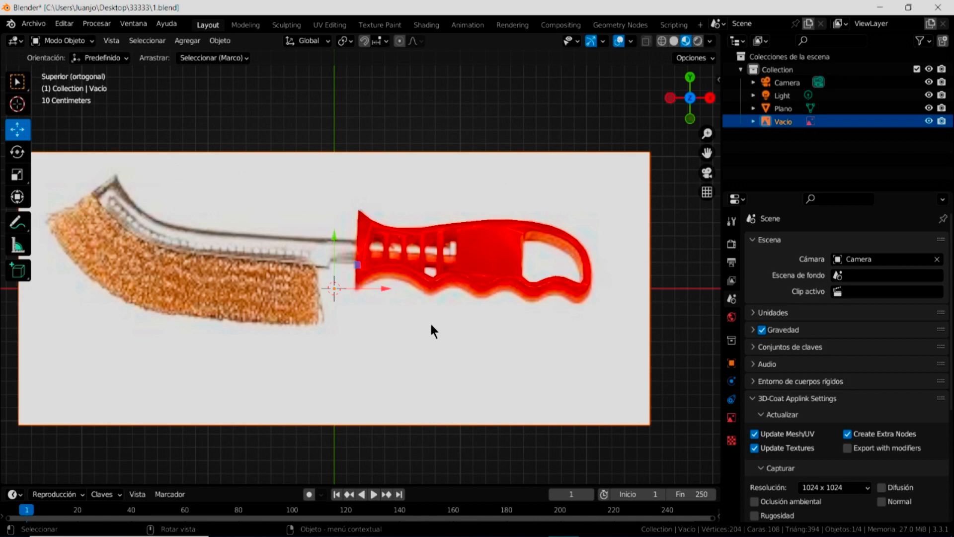
# - Add a cube for the metal bar and scale it along Y by about 0.122
pyautogui.keyDown('shift'); pyautogui.moveTo(437, 348); pyautogui.dragTo(492, 358, button='middle'); pyautogui.keyUp('shift')
pyautogui.click(187, 40)
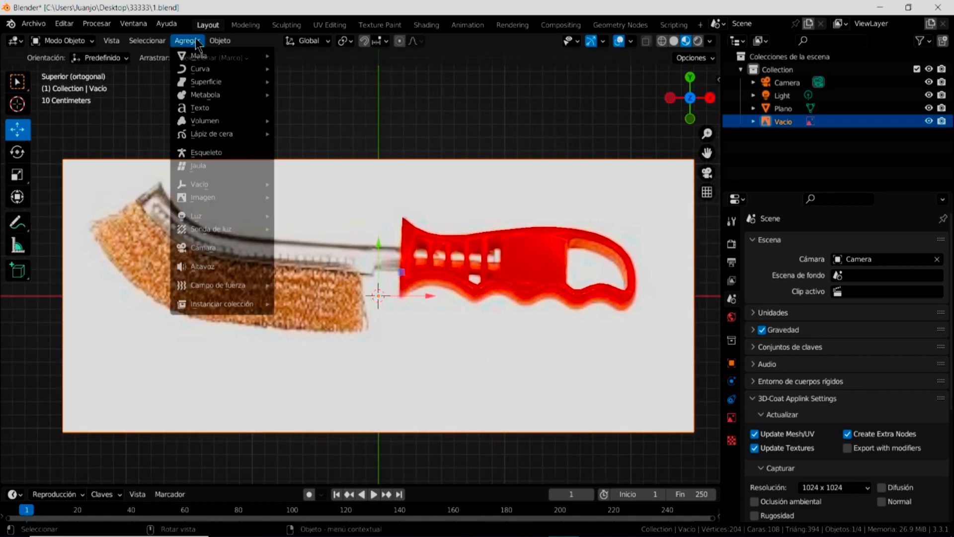
pyautogui.moveTo(209, 56)
pyautogui.click(294, 69)
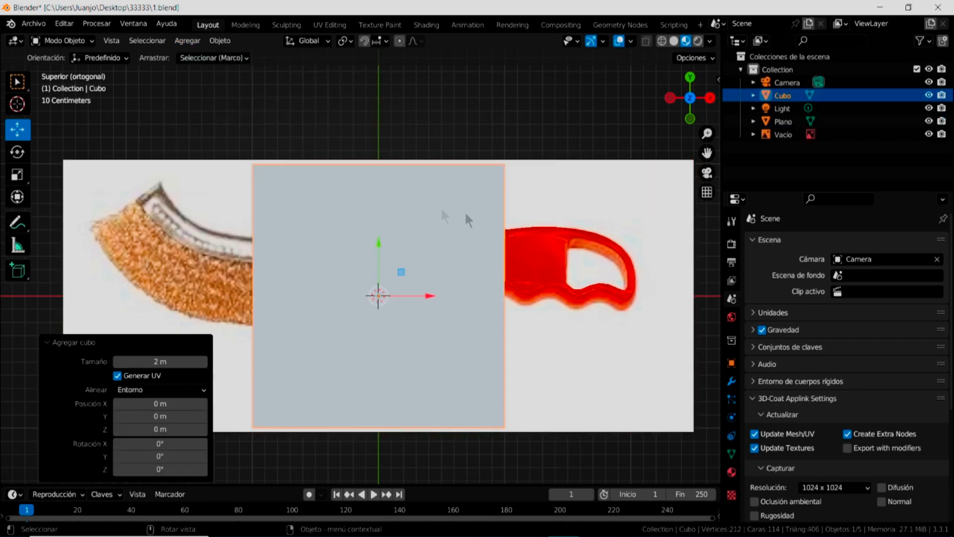
pyautogui.click(17, 174)
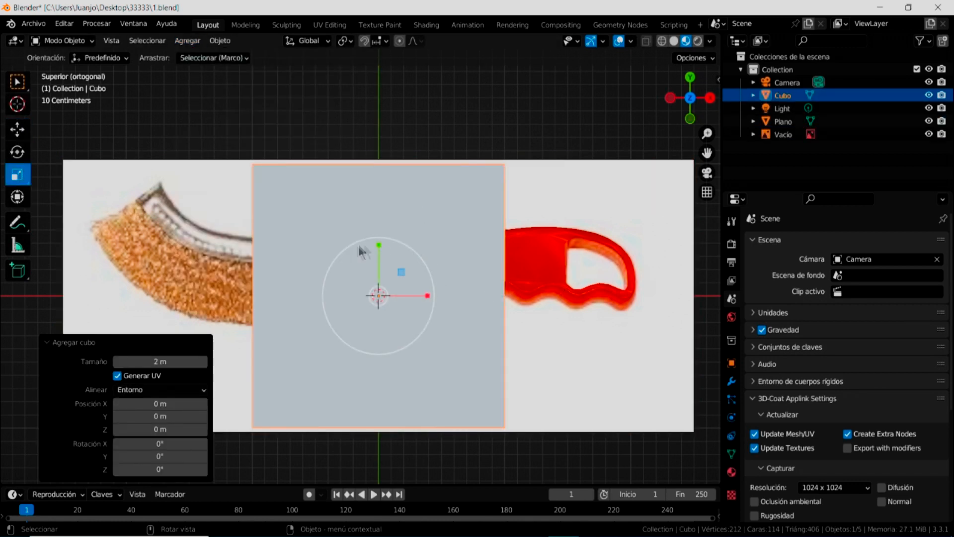
pyautogui.moveTo(380, 245); pyautogui.dragTo(380, 291)
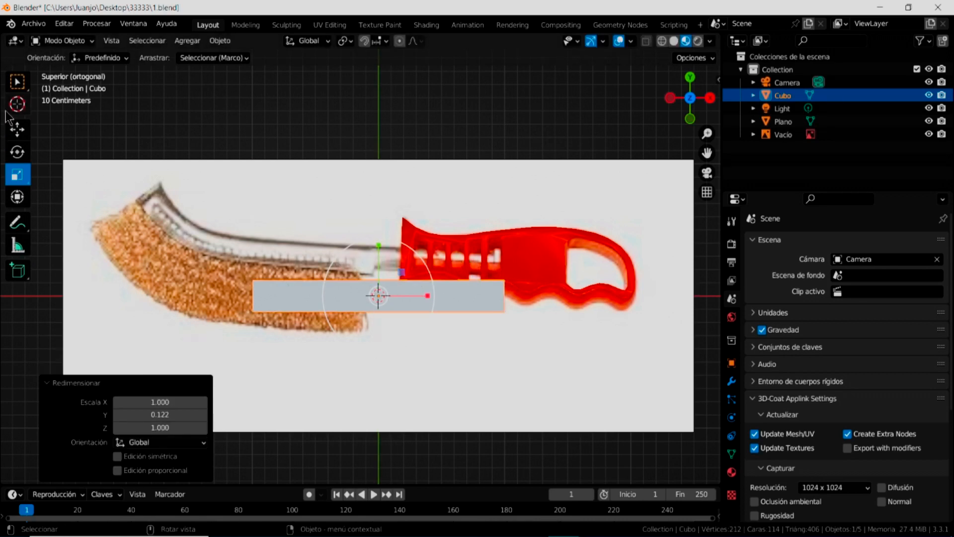
# - Move the bar about 0.327 m along Y onto the reference shaft and stretch it along X by about 1.9
pyautogui.click(17, 129)
pyautogui.moveTo(379, 248); pyautogui.dragTo(388, 209)
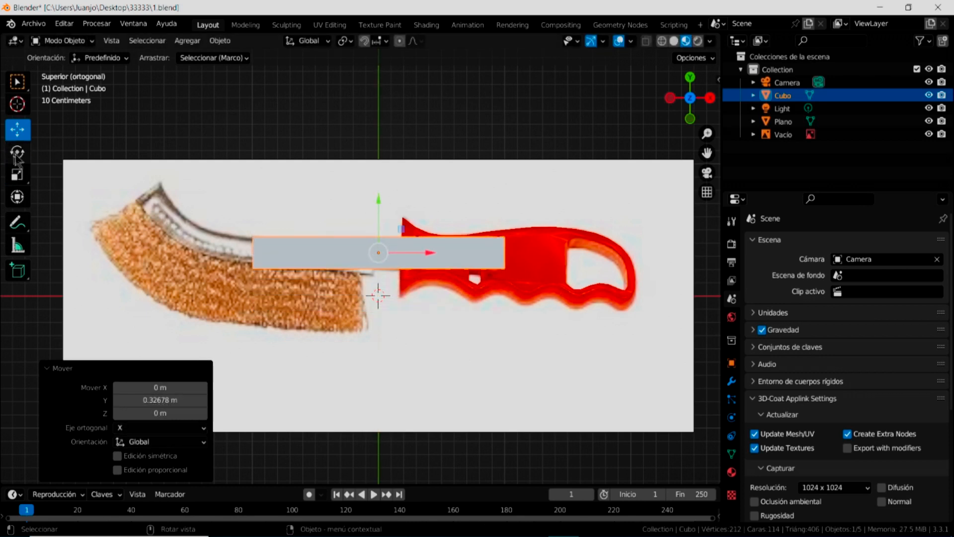
pyautogui.click(17, 174)
pyautogui.moveTo(429, 252); pyautogui.dragTo(470, 254)
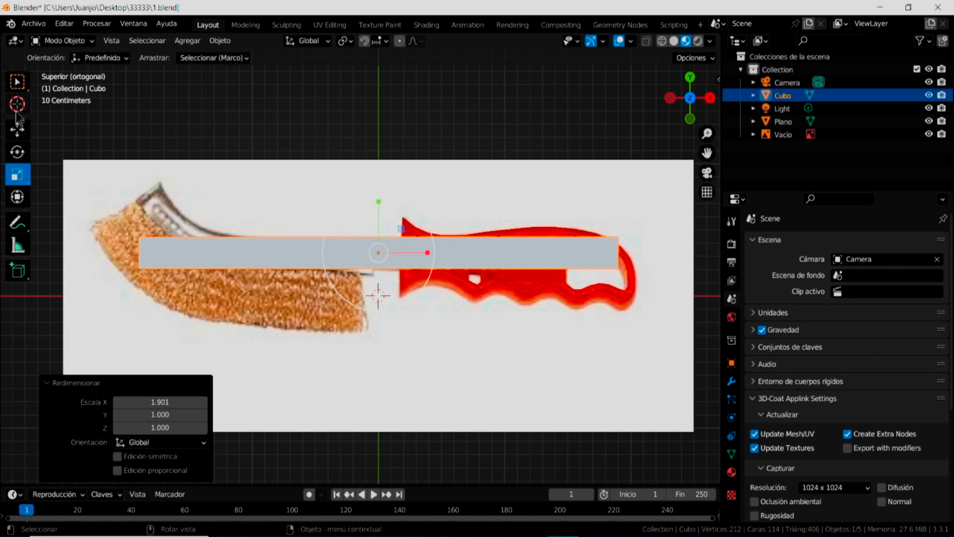
# - Shift the bar about -0.654 m along X, shorten it, and move it about 0.291 m along X to span shaft and handle slots
pyautogui.click(17, 129)
pyautogui.moveTo(430, 258); pyautogui.dragTo(343, 229)
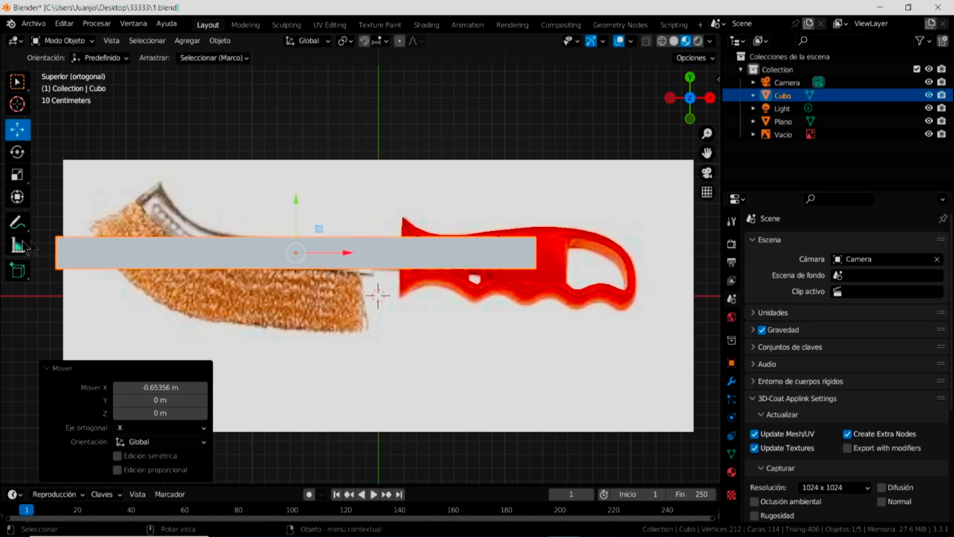
pyautogui.click(17, 174)
pyautogui.moveTo(345, 252); pyautogui.dragTo(383, 262)
pyautogui.click(16, 129)
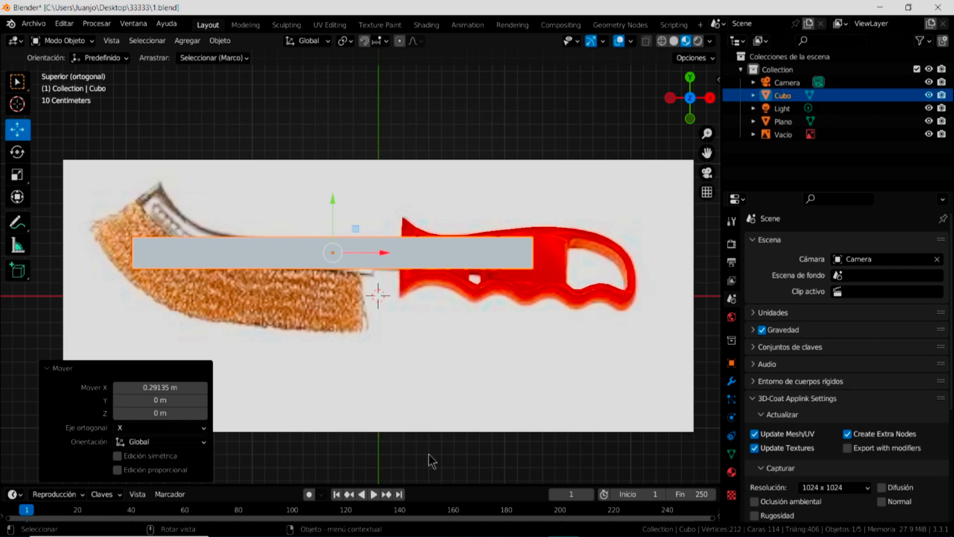
# - Flatten the bar along Z in two passes, the second by a factor of about 0.315, so it is thinner than the handle
pyautogui.press('KP_5')
pyautogui.moveTo(430, 453); pyautogui.dragTo(566, 324, button='middle')
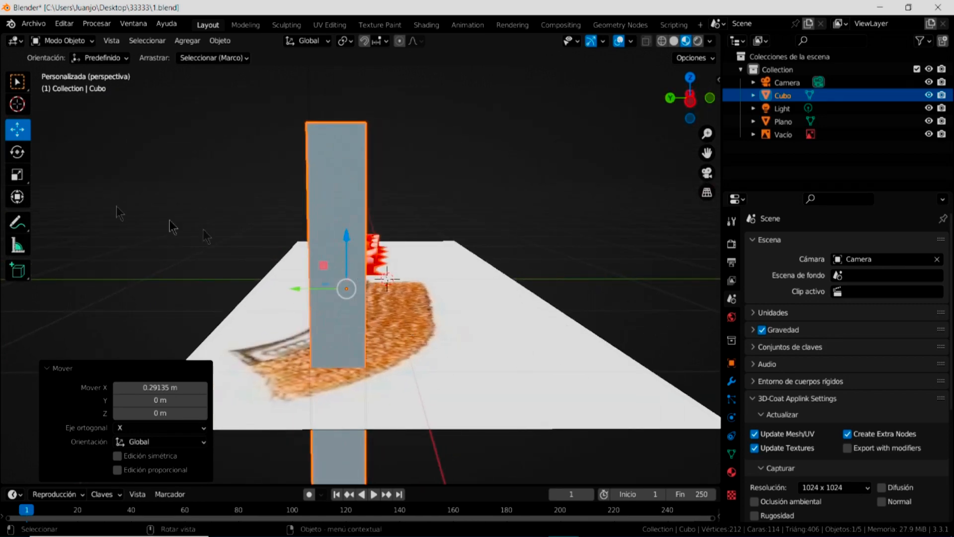
pyautogui.click(14, 175)
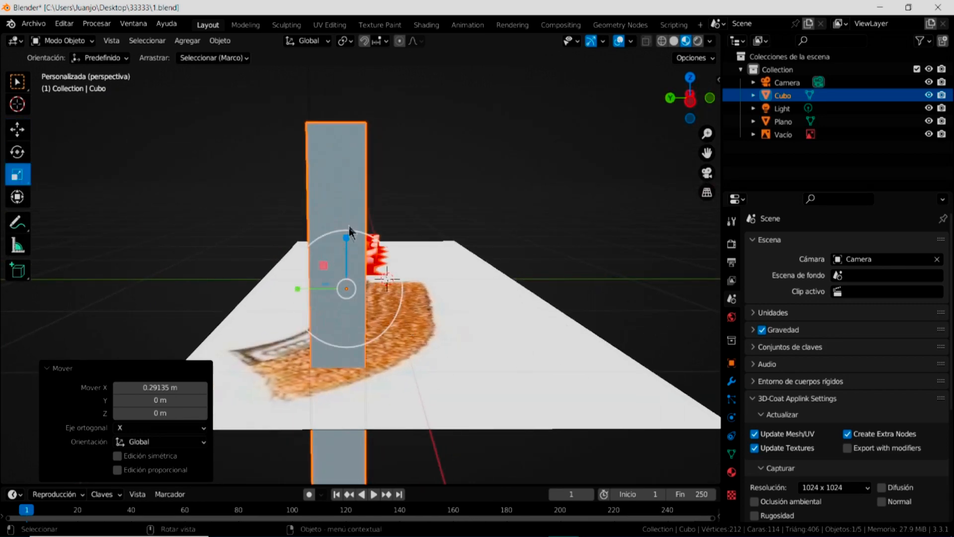
pyautogui.moveTo(346, 238); pyautogui.dragTo(342, 292)
pyautogui.moveTo(377, 394); pyautogui.dragTo(380, 380, button='middle')
pyautogui.moveTo(347, 233); pyautogui.dragTo(346, 268)
pyautogui.moveTo(443, 319); pyautogui.dragTo(378, 349, button='middle')
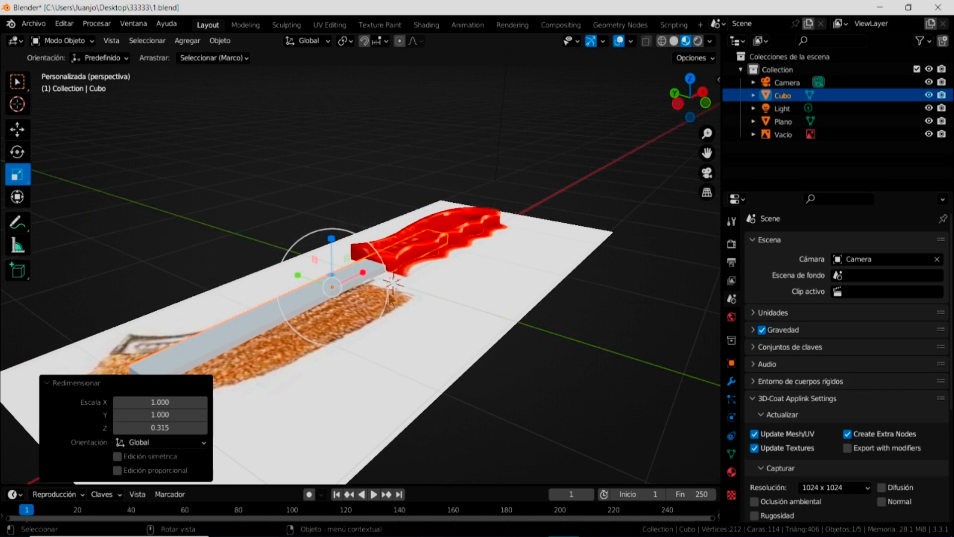
# - Raise the bar about 0.067 m along Z so that it sits inside the handle's thickness
pyautogui.moveTo(374, 290)
pyautogui.mouseDown(button='middle')
pyautogui.moveTo(429, 315)
pyautogui.moveTo(416, 269)
pyautogui.moveTo(410, 285)
pyautogui.moveTo(389, 293)
pyautogui.moveTo(387, 282)
pyautogui.mouseUp(button='middle')
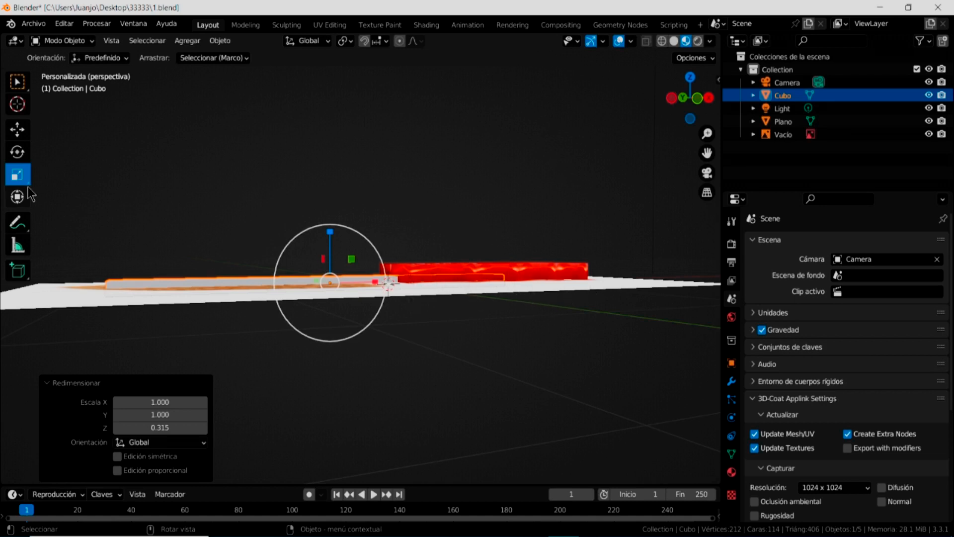
pyautogui.click(17, 131)
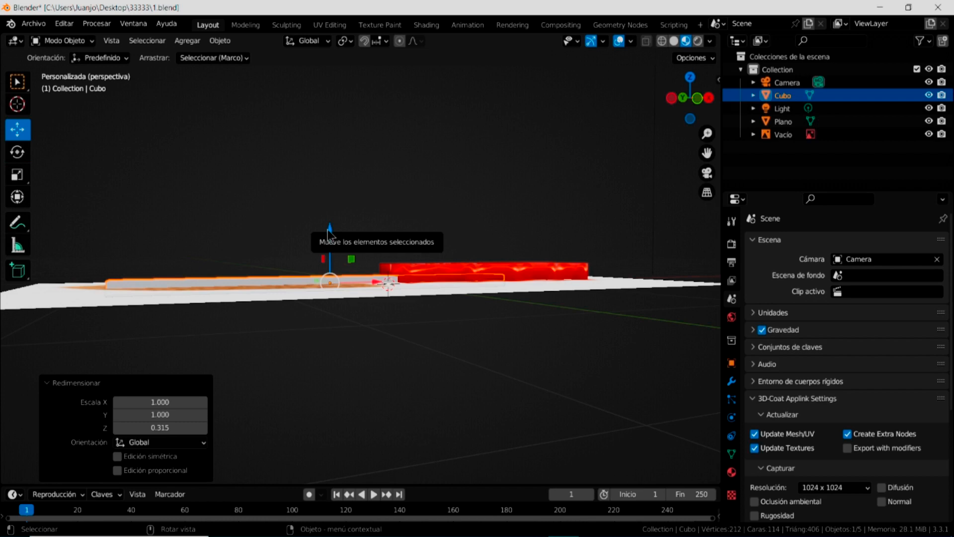
pyautogui.moveTo(332, 228); pyautogui.dragTo(330, 219)
pyautogui.scroll(5, 407, 273)
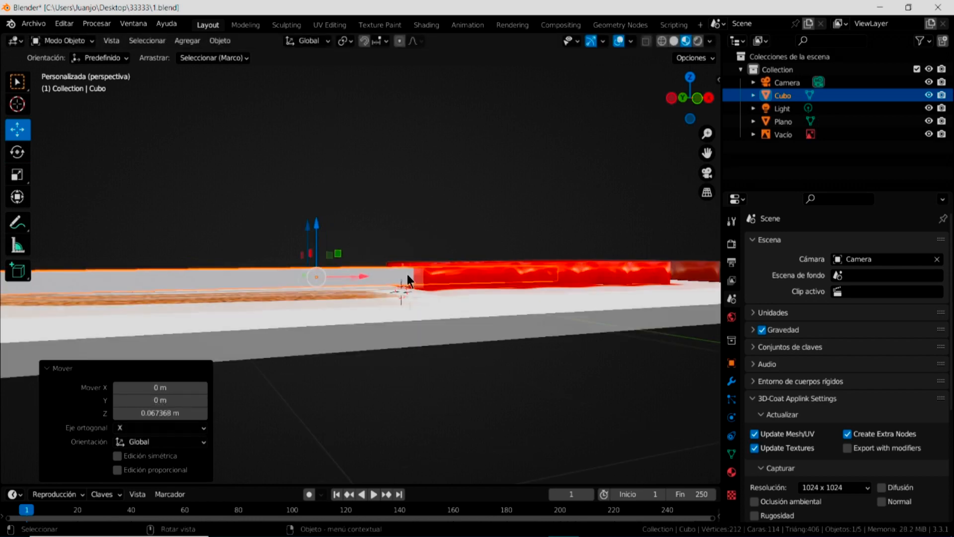
pyautogui.moveTo(448, 301); pyautogui.dragTo(451, 354, button='middle')
pyautogui.scroll(-6, 349, 316)
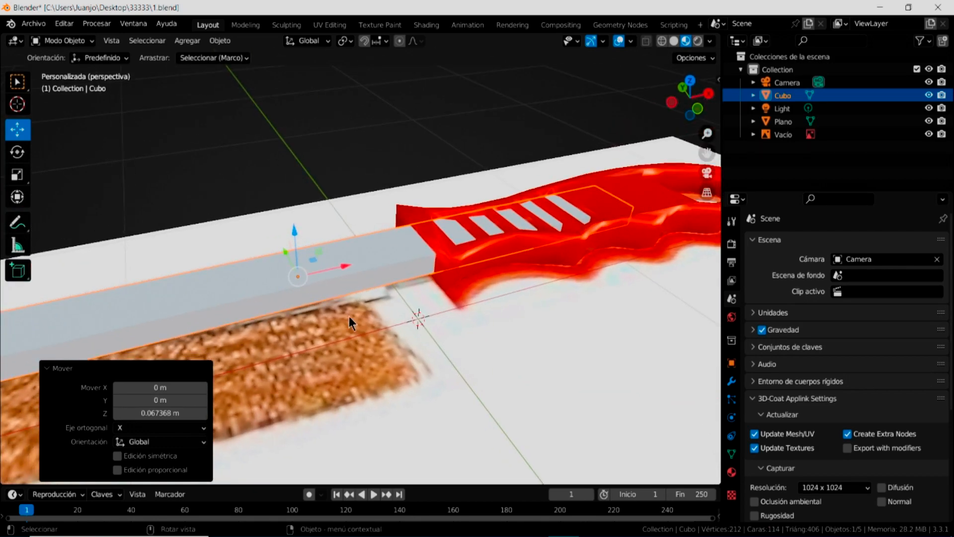
# - Subdivide all faces of the bar in Edit Mode with 10 cuts, seen from the top view
pyautogui.click(78, 40)
pyautogui.click(73, 70)
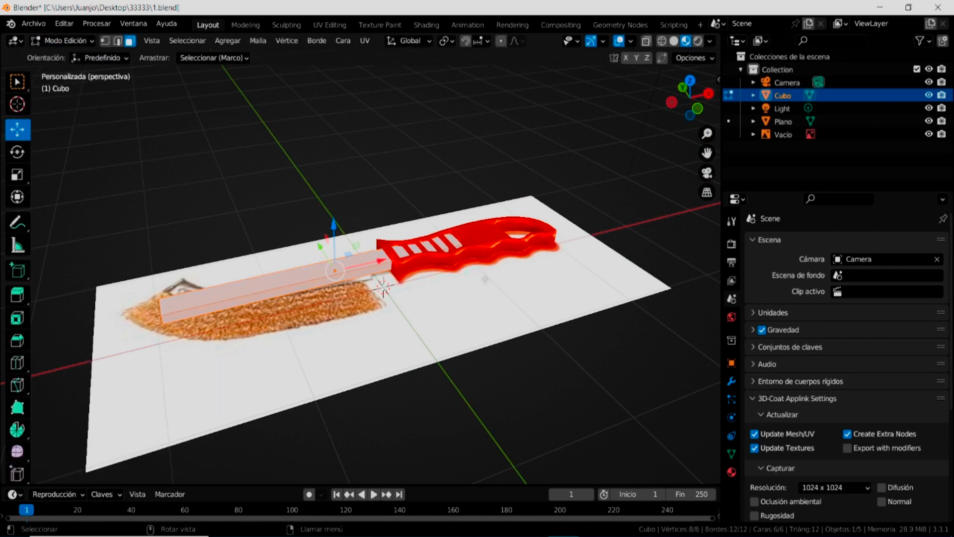
pyautogui.press('KP_7')
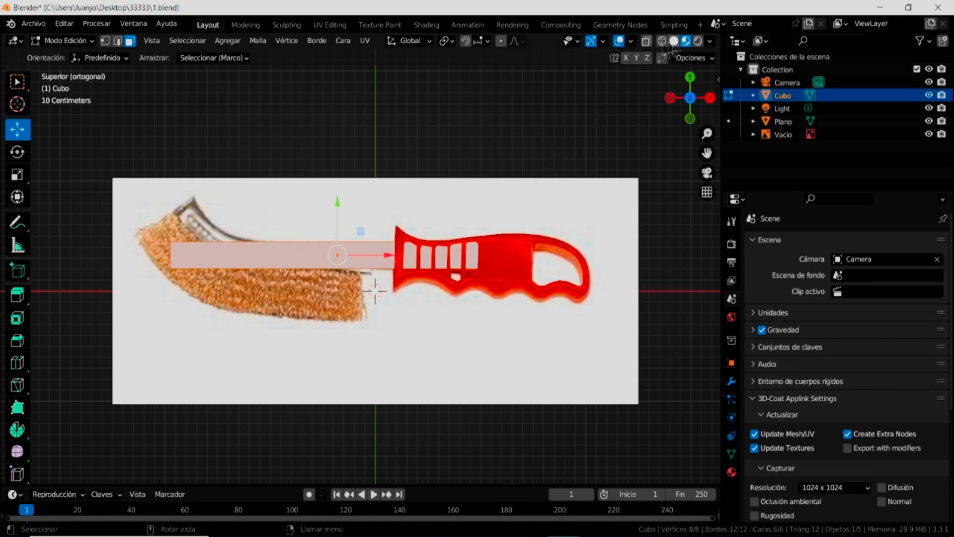
pyautogui.rightClick(246, 257)
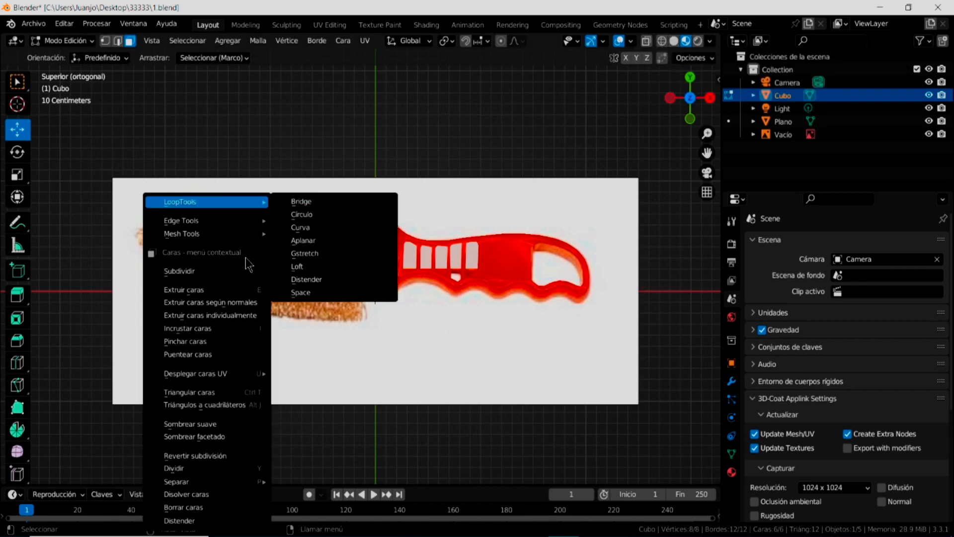
pyautogui.click(210, 271)
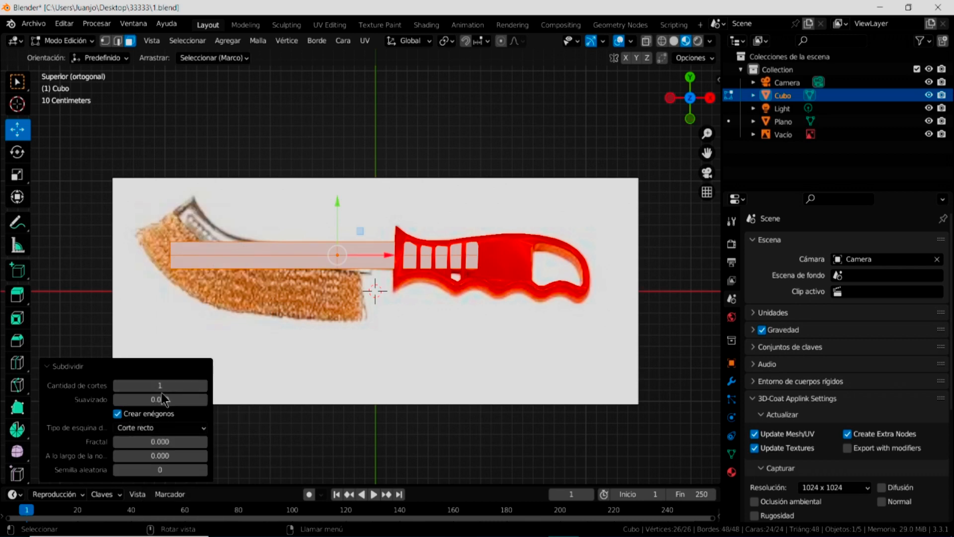
pyautogui.moveTo(139, 386); pyautogui.dragTo(206, 386)
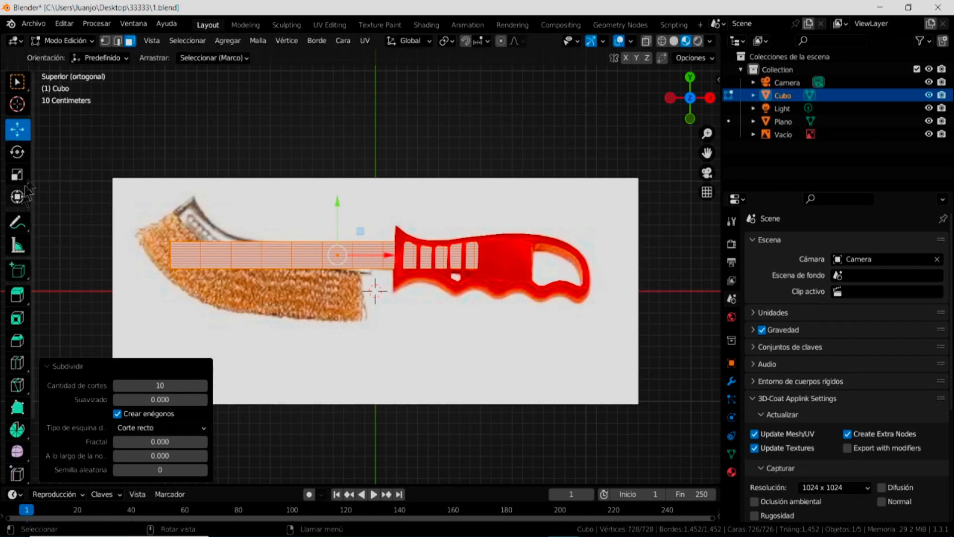
pyautogui.click(16, 155)
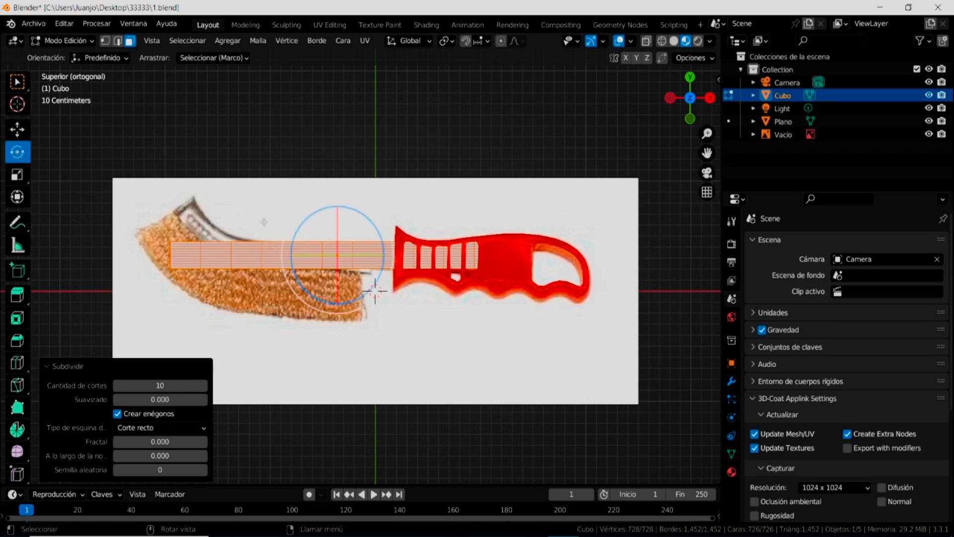
pyautogui.moveTo(250, 216); pyautogui.dragTo(149, 296)
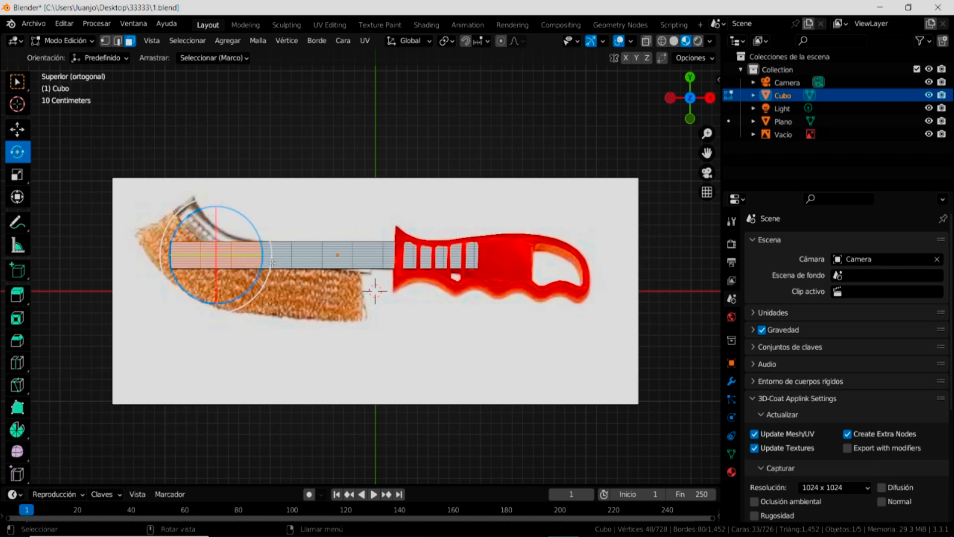
pyautogui.moveTo(273, 262)
pyautogui.mouseDown()
pyautogui.moveTo(272, 271)
pyautogui.moveTo(273, 256)
pyautogui.mouseUp()
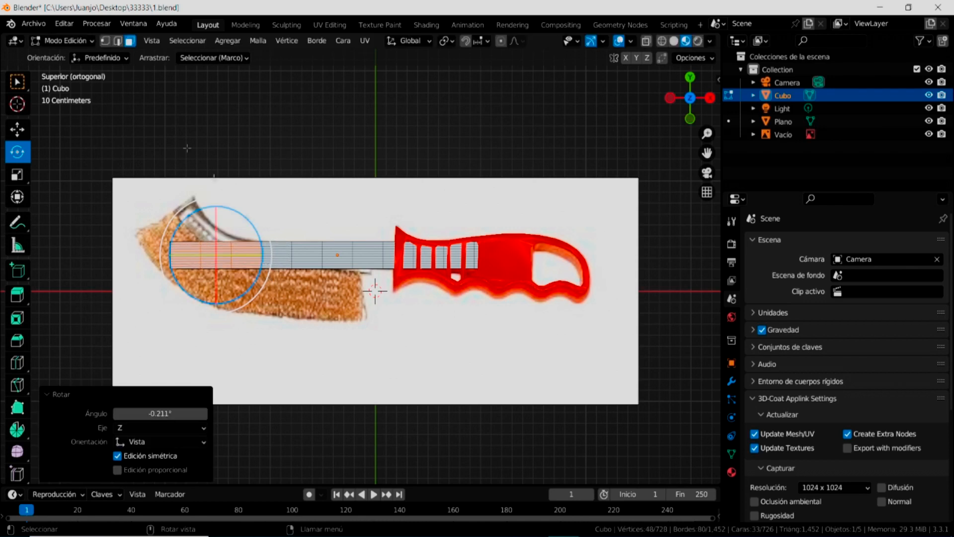
pyautogui.click(72, 25)
pyautogui.click(76, 39)
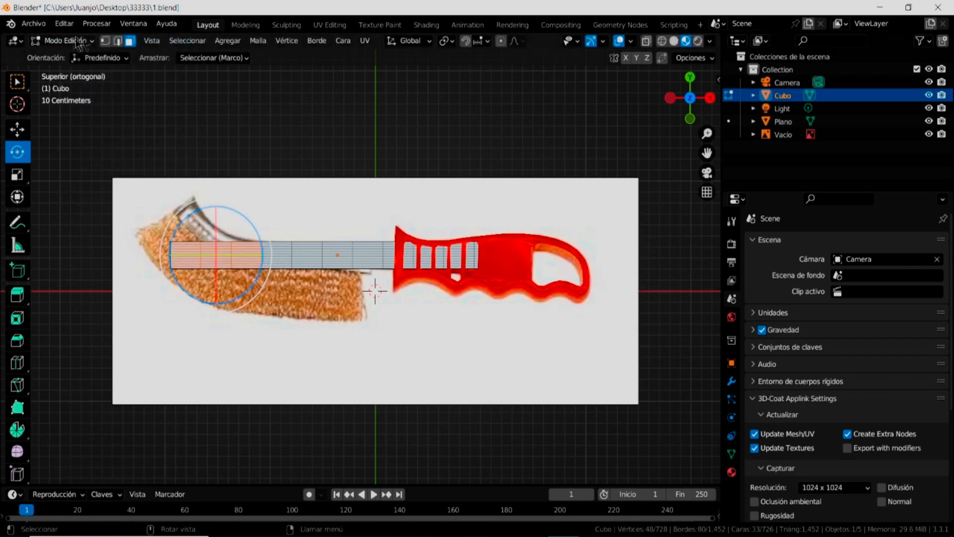
# - Turn on X-ray for the bar and try a slight Z rotation of the selected end faces, undoing it
pyautogui.click(646, 41)
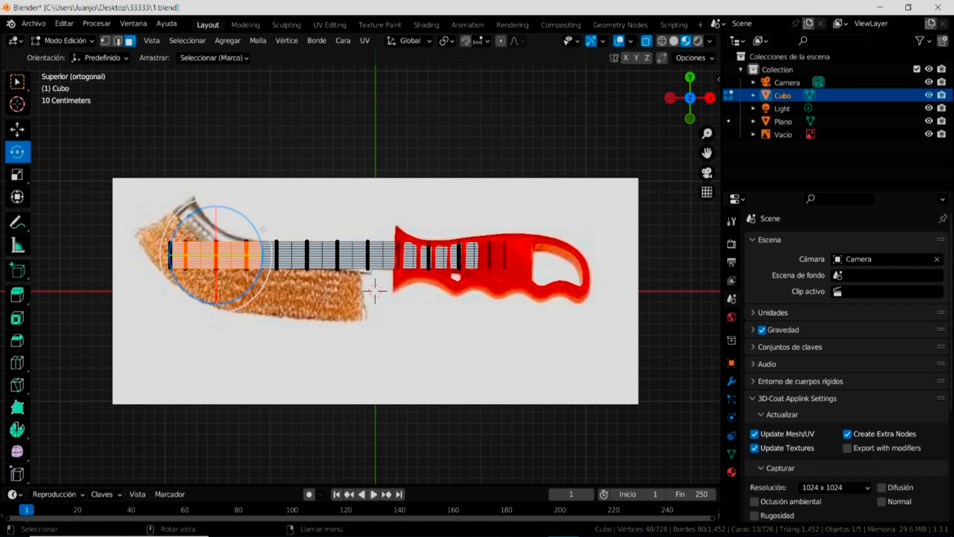
pyautogui.moveTo(260, 299); pyautogui.dragTo(259, 290)
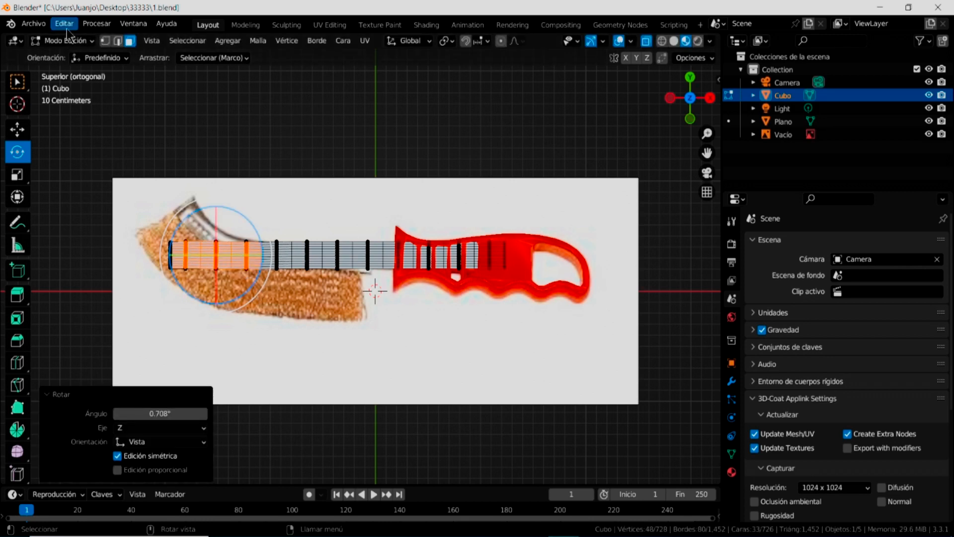
pyautogui.click(66, 25)
pyautogui.click(72, 39)
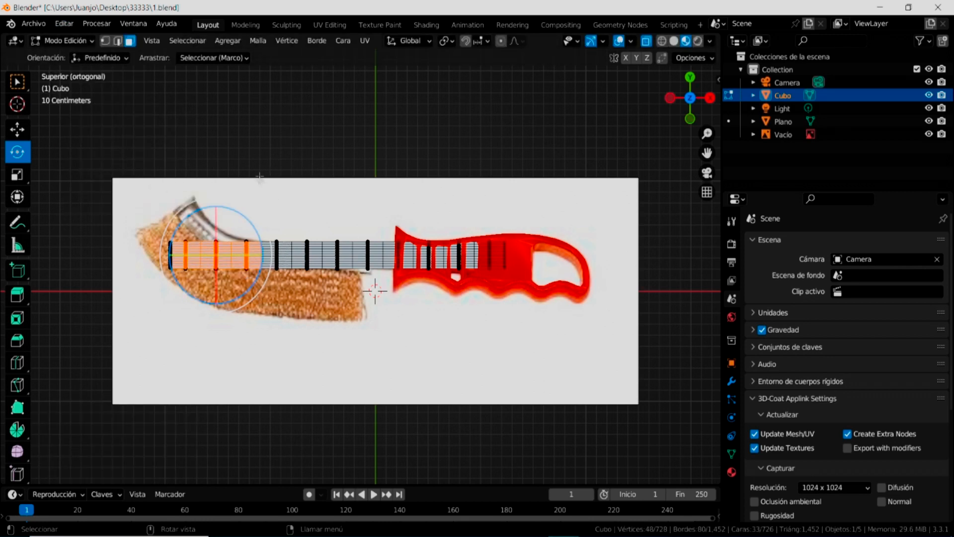
# - Select the bar's brush end through its full thickness, rotate it about 6.74° around Z, and shift it about 0.061 m along Y
pyautogui.click(17, 81)
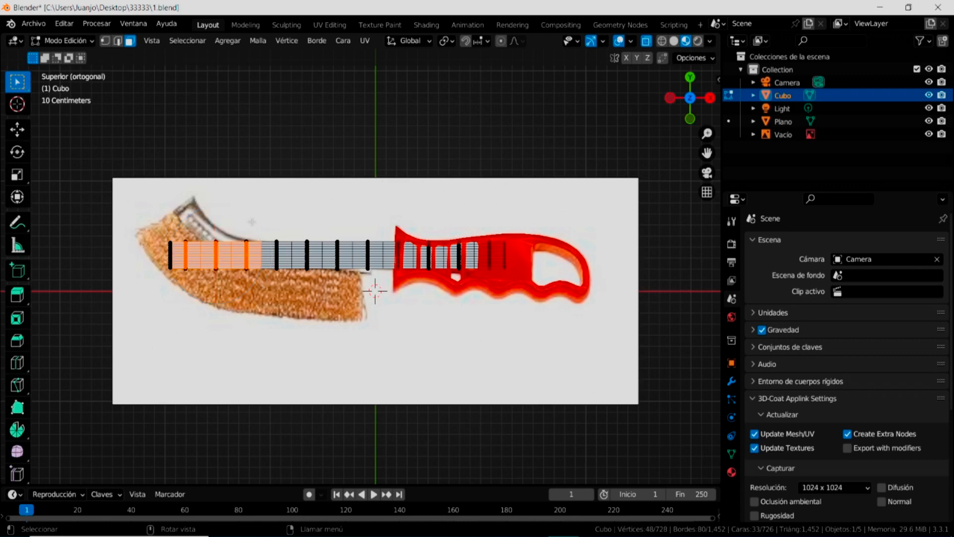
pyautogui.moveTo(253, 209); pyautogui.dragTo(131, 306)
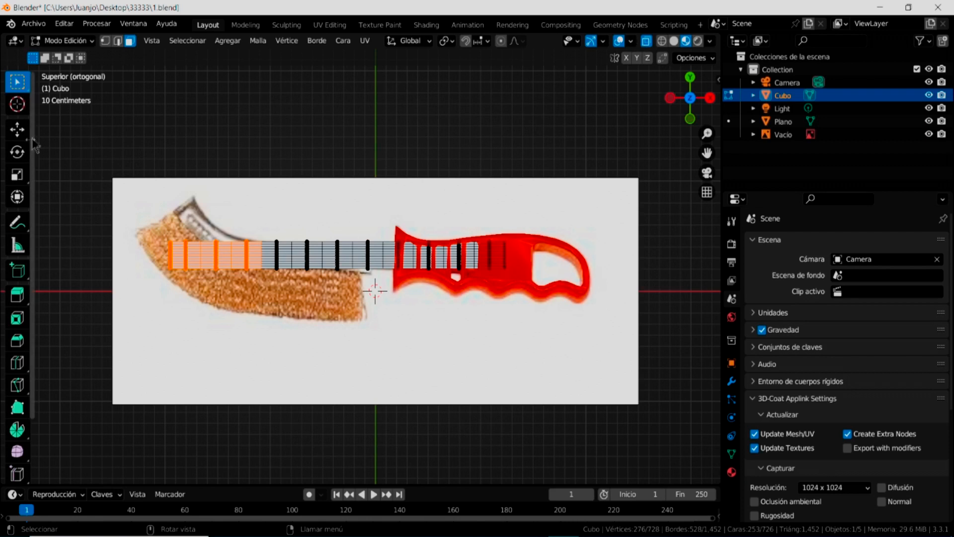
pyautogui.click(18, 154)
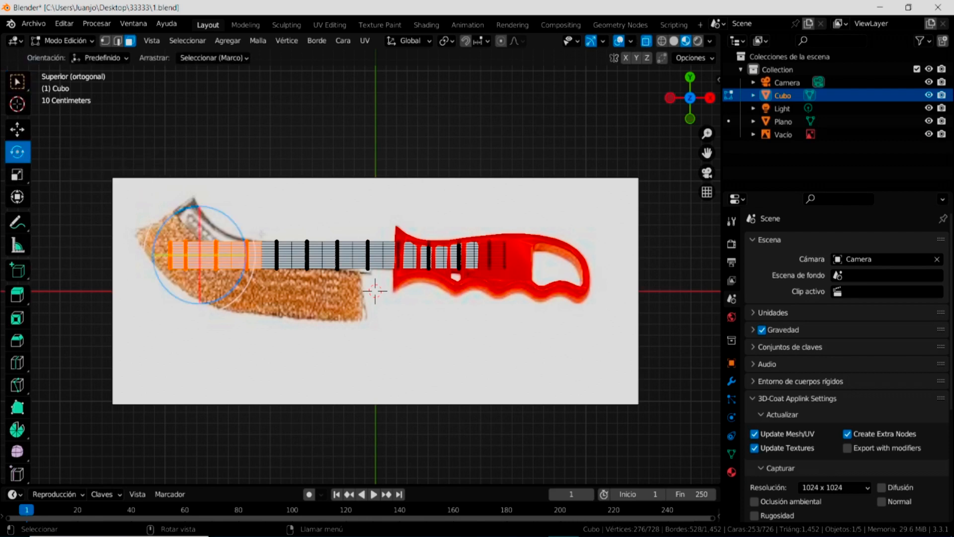
pyautogui.moveTo(241, 273); pyautogui.dragTo(244, 291)
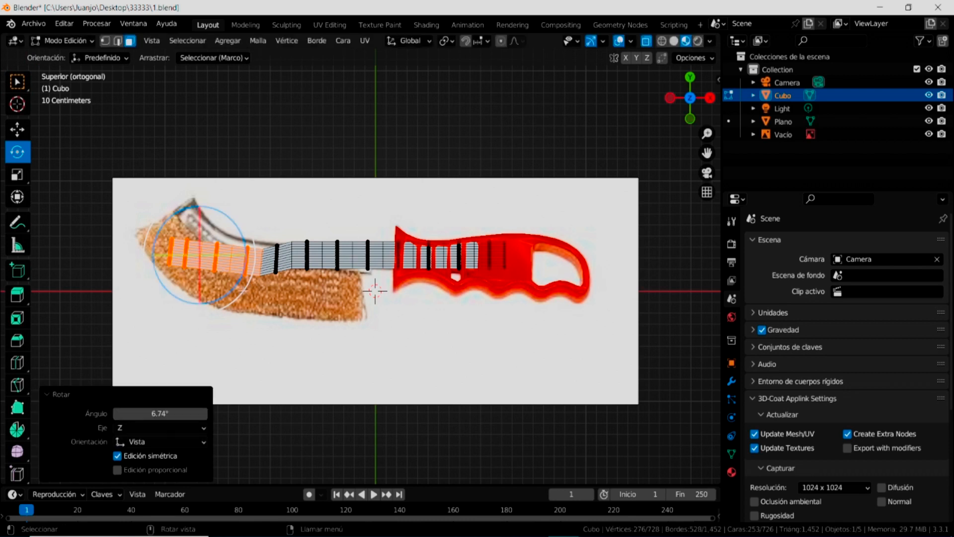
pyautogui.click(17, 129)
pyautogui.moveTo(201, 203); pyautogui.dragTo(200, 195)
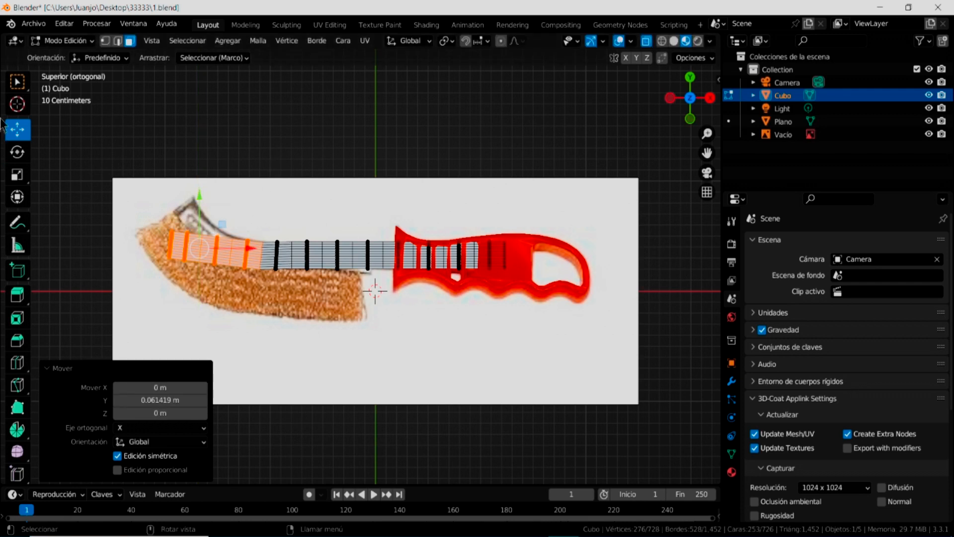
# - Select a shorter section of the bar's brush end, rotate it about 10.3° around Z, and shift it about 0.09 m along Y
pyautogui.click(17, 81)
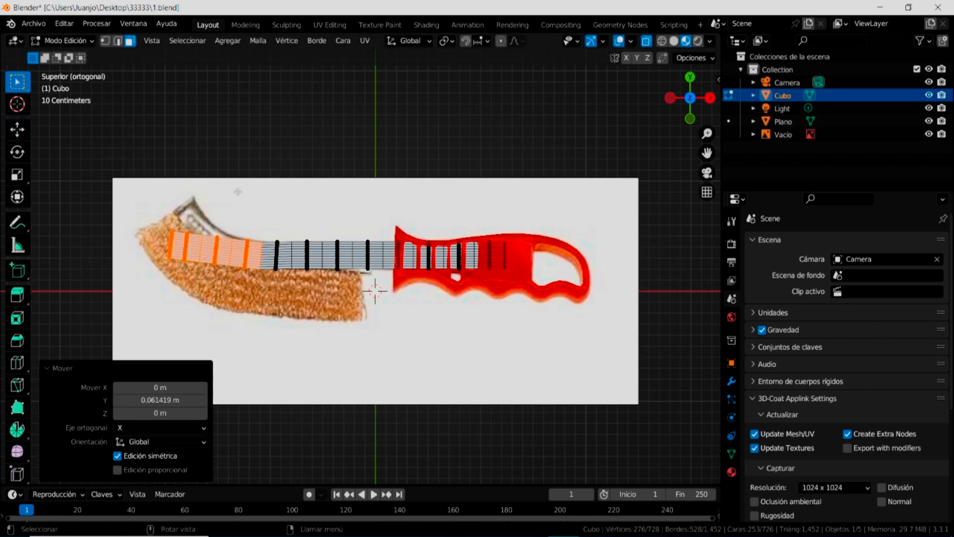
pyautogui.moveTo(241, 175); pyautogui.dragTo(204, 279)
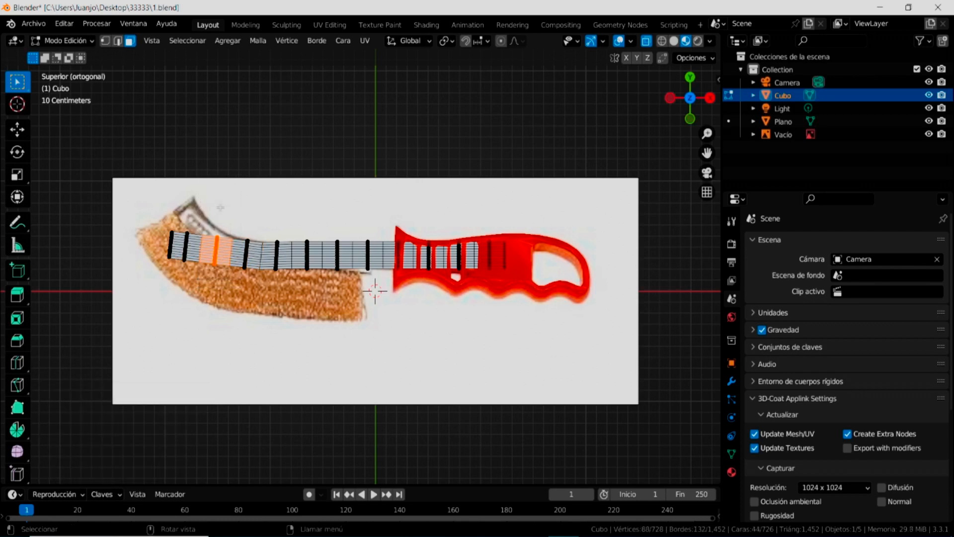
pyautogui.moveTo(238, 174); pyautogui.dragTo(141, 281)
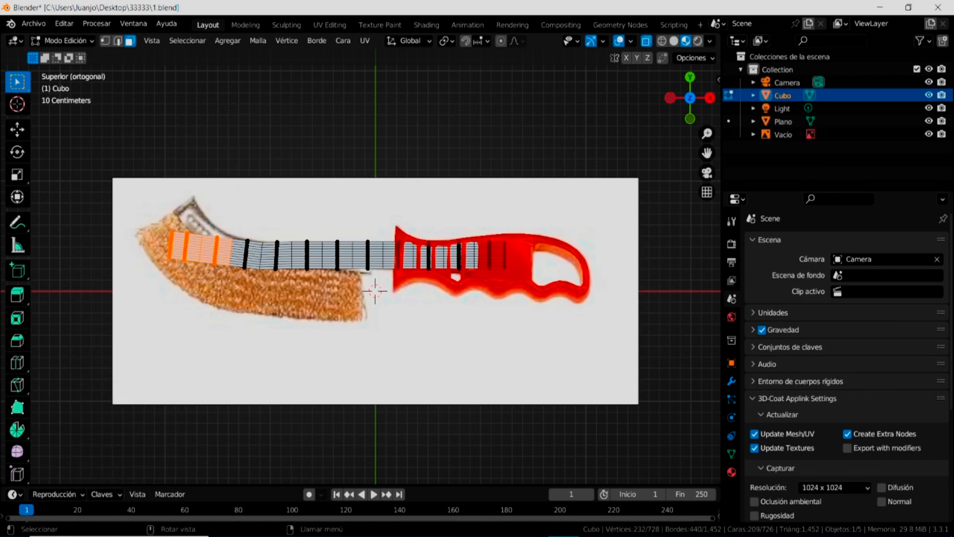
pyautogui.click(18, 153)
pyautogui.moveTo(245, 237); pyautogui.dragTo(251, 254)
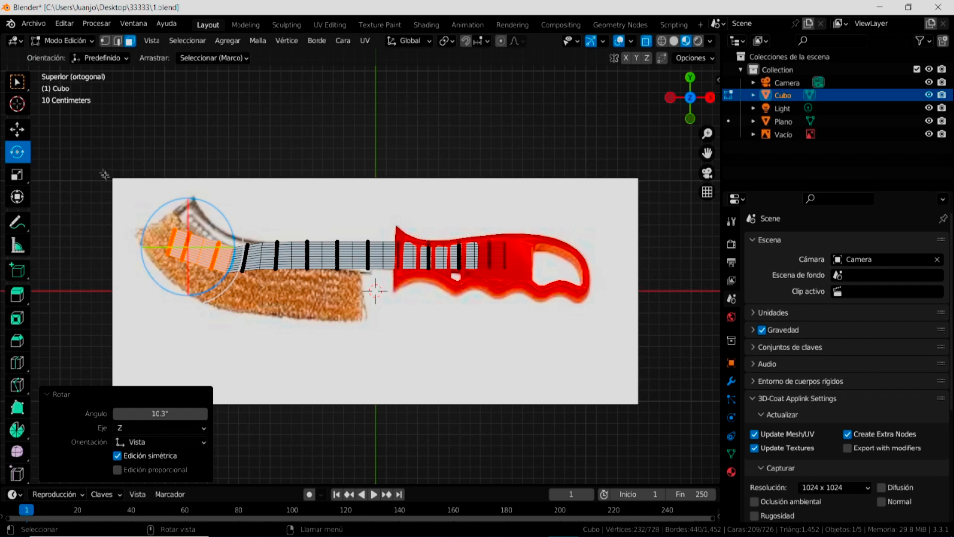
pyautogui.click(22, 128)
pyautogui.moveTo(186, 194); pyautogui.dragTo(189, 184)
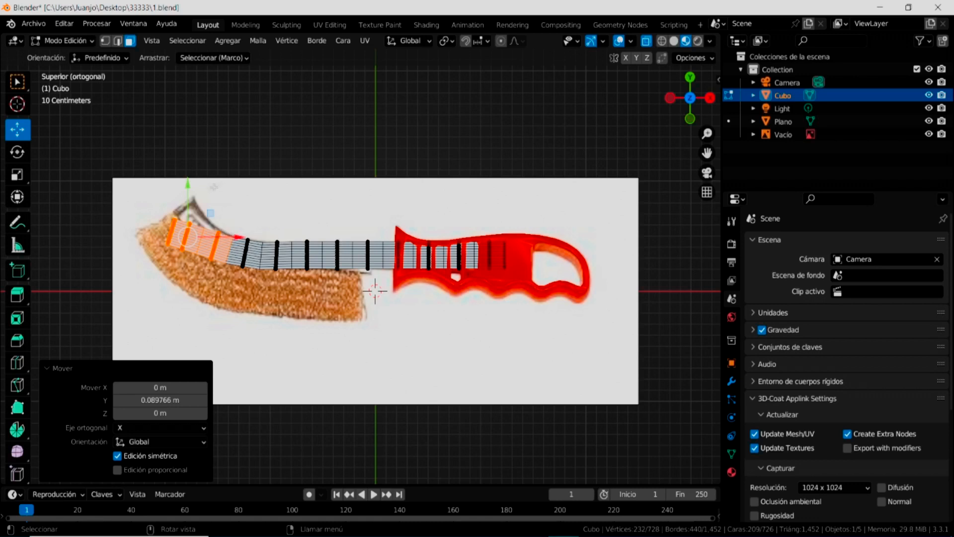
# - Narrow the selection further towards the bar's tip, rotate it about 9.39° around Z, and shift it about 0.118 m along Y
pyautogui.moveTo(205, 189); pyautogui.dragTo(189, 244)
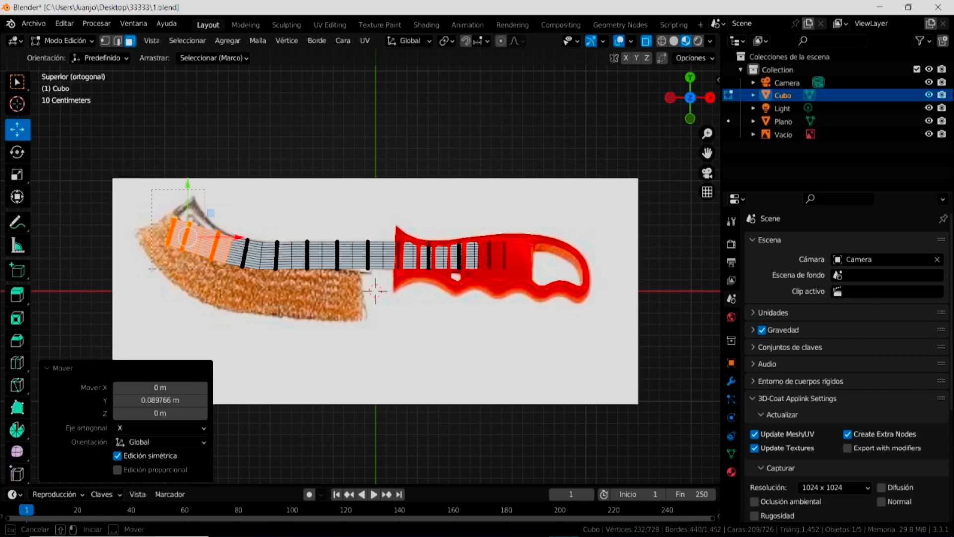
pyautogui.moveTo(151, 268); pyautogui.dragTo(150, 265)
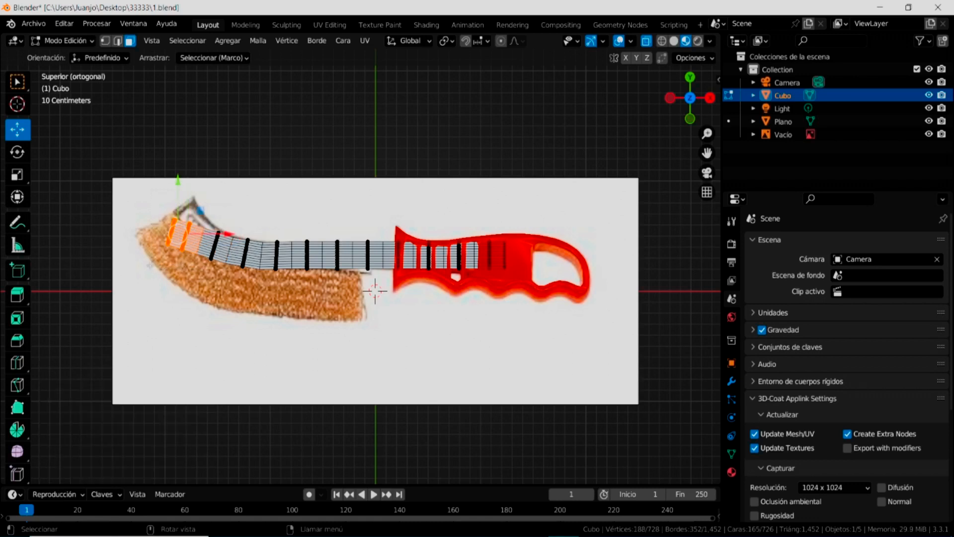
pyautogui.click(17, 151)
pyautogui.moveTo(226, 253)
pyautogui.mouseDown()
pyautogui.moveTo(219, 271)
pyautogui.moveTo(225, 261)
pyautogui.mouseUp()
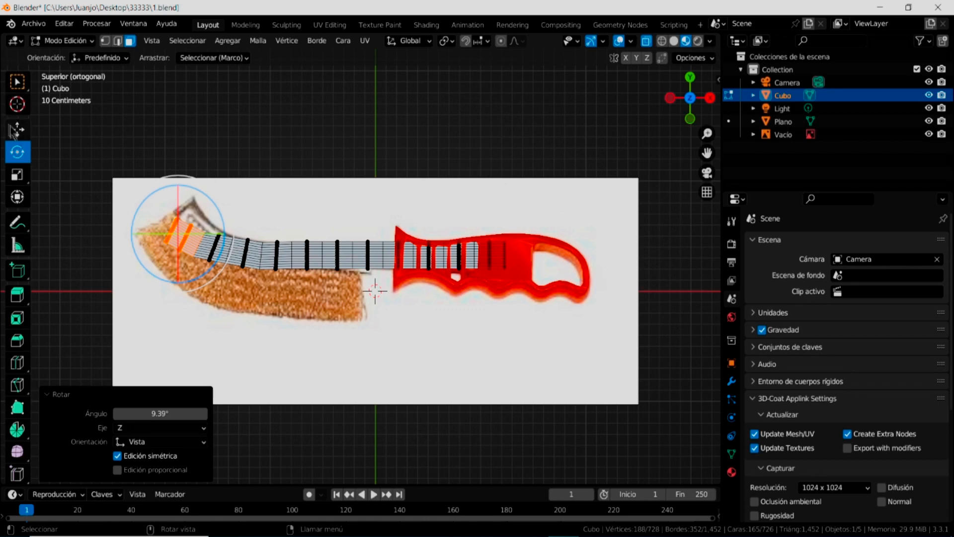
pyautogui.click(17, 129)
pyautogui.moveTo(175, 179); pyautogui.dragTo(192, 168)
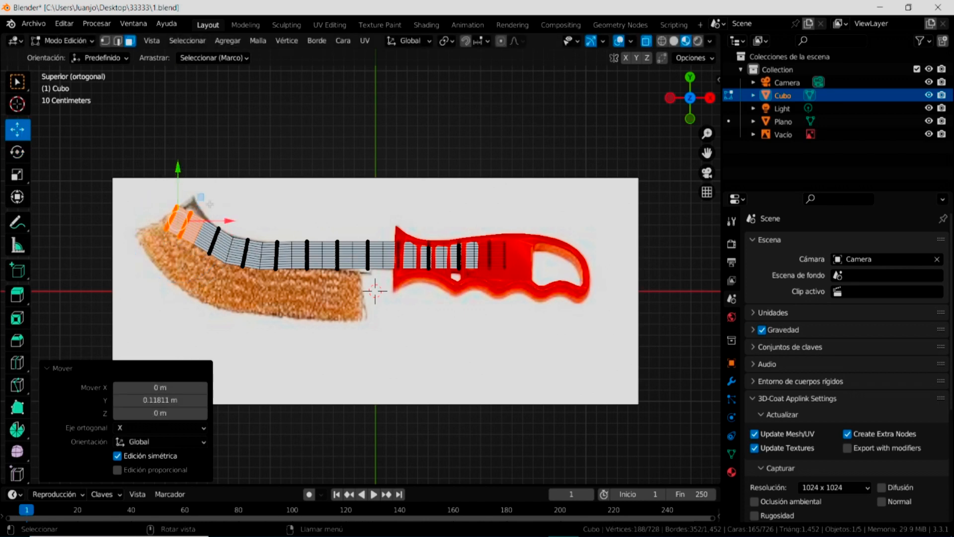
# - Select only the bar's outermost faces, rotate them about 28.6° around Z, and move them onto the shaft tip in the reference photo
pyautogui.click(170, 276)
pyautogui.moveTo(183, 189); pyautogui.dragTo(164, 221)
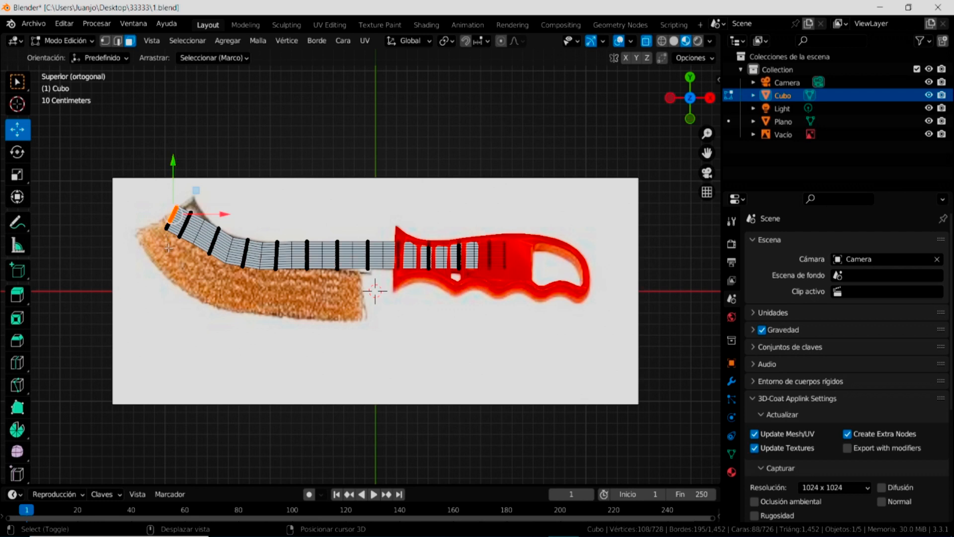
pyautogui.keyDown('shift'); pyautogui.moveTo(168, 247); pyautogui.dragTo(158, 217); pyautogui.keyUp('shift')
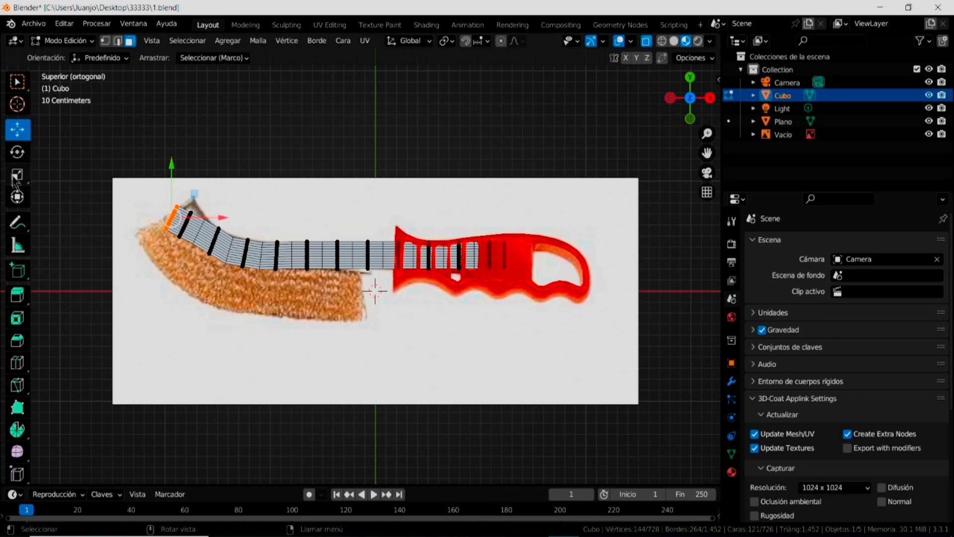
pyautogui.click(17, 151)
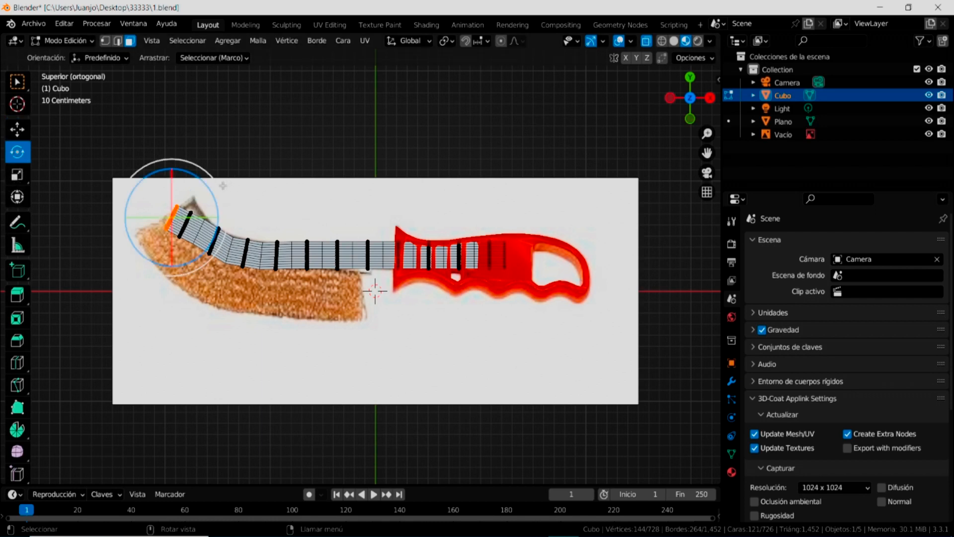
pyautogui.moveTo(223, 185); pyautogui.dragTo(234, 215)
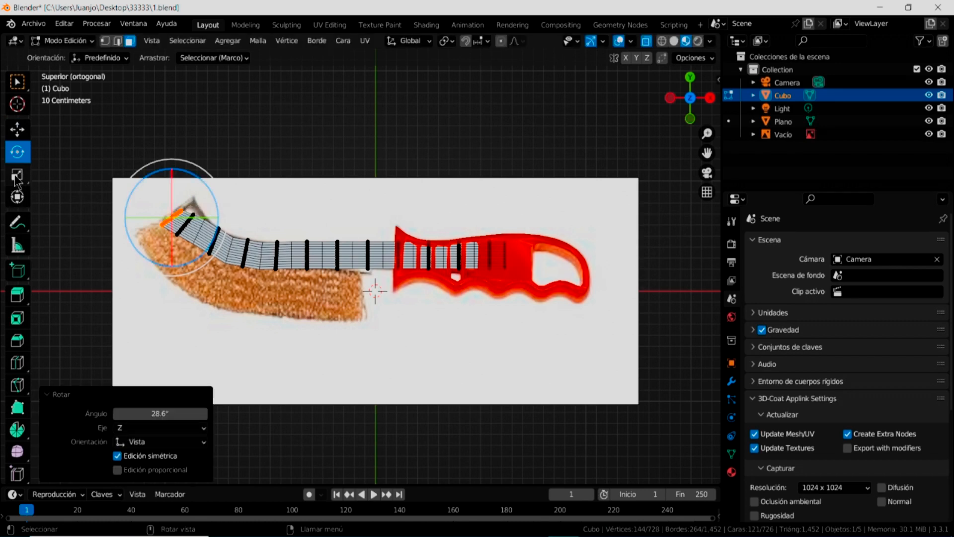
pyautogui.click(17, 129)
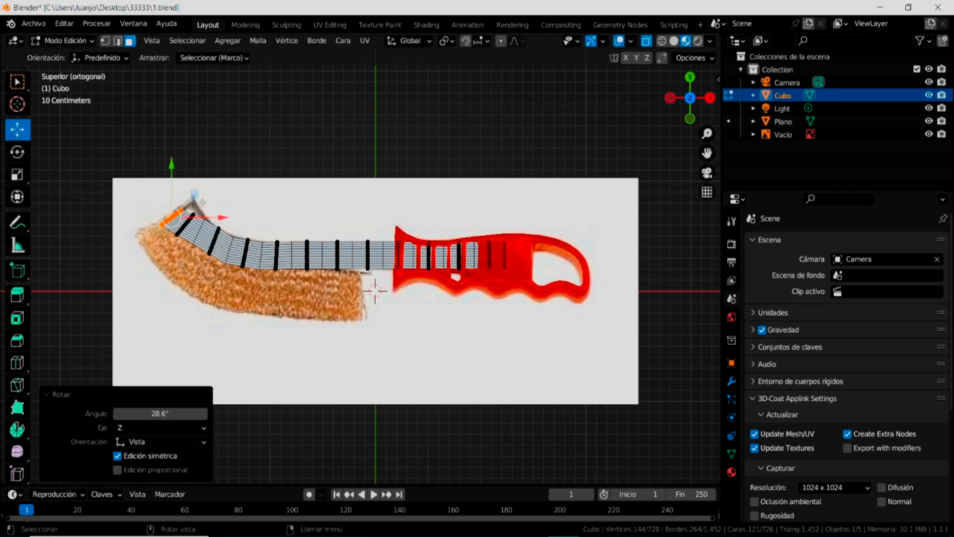
pyautogui.moveTo(176, 217); pyautogui.dragTo(190, 203)
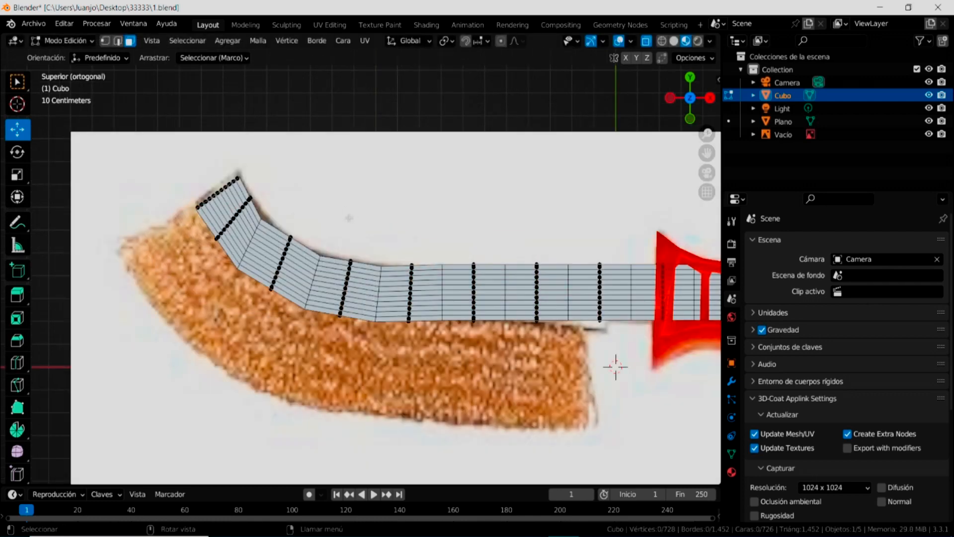
# - Select the sections just behind the tip and move them about 0.011 m along X and 0.023 m along Y to follow the shaft's curve
pyautogui.moveTo(311, 210); pyautogui.dragTo(223, 300)
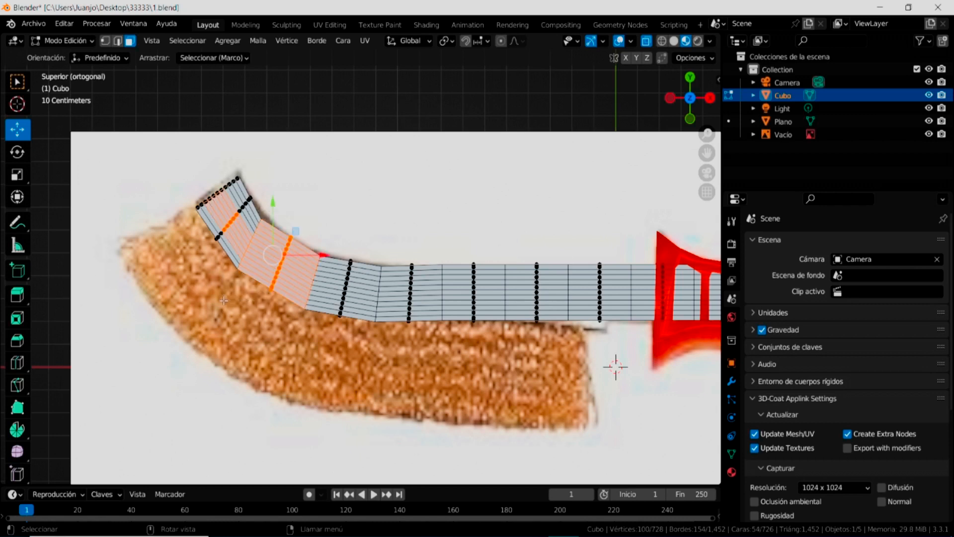
pyautogui.keyDown('shift'); pyautogui.moveTo(268, 183); pyautogui.dragTo(242, 227); pyautogui.keyUp('shift')
pyautogui.keyDown('shift'); pyautogui.moveTo(263, 192); pyautogui.dragTo(263, 234); pyautogui.keyUp('shift')
pyautogui.click(263, 233)
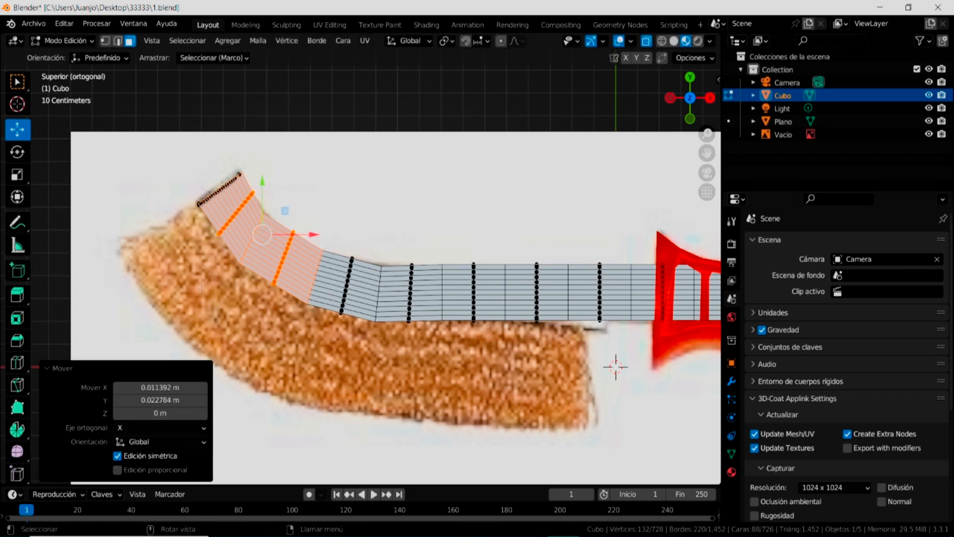
pyautogui.click(217, 322)
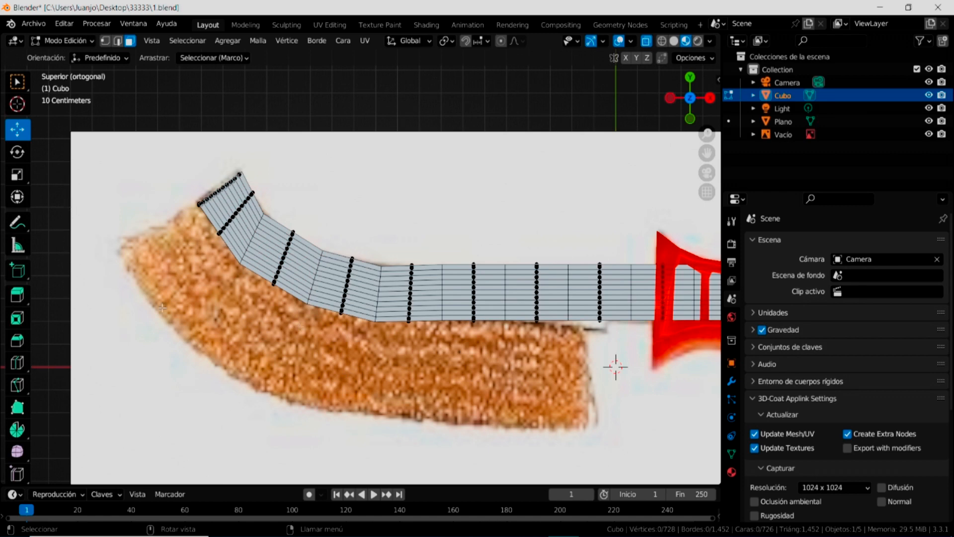
# - Turn off X-ray and inspect the bent bar's side and thickness up close in perspective
pyautogui.moveTo(388, 361); pyautogui.dragTo(318, 300, button='middle')
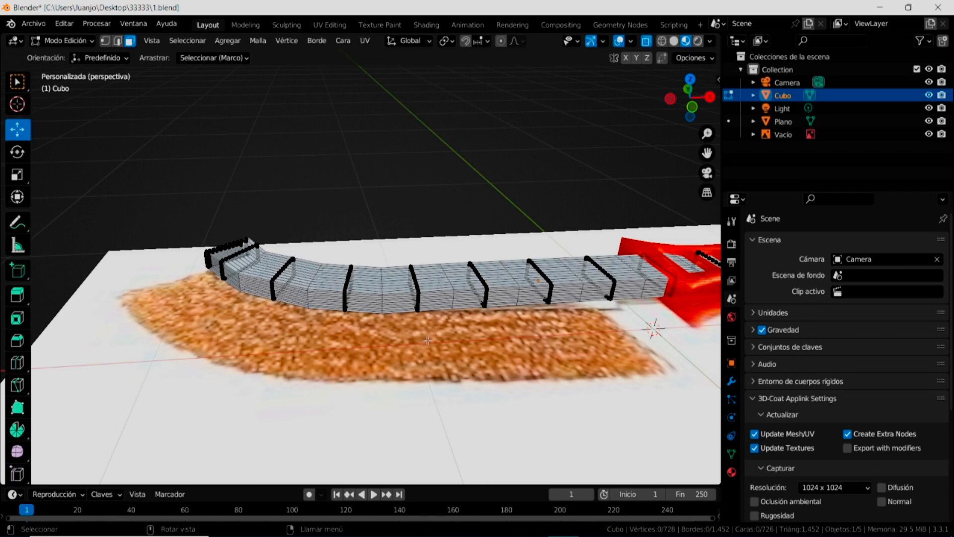
pyautogui.scroll(4, 365, 342)
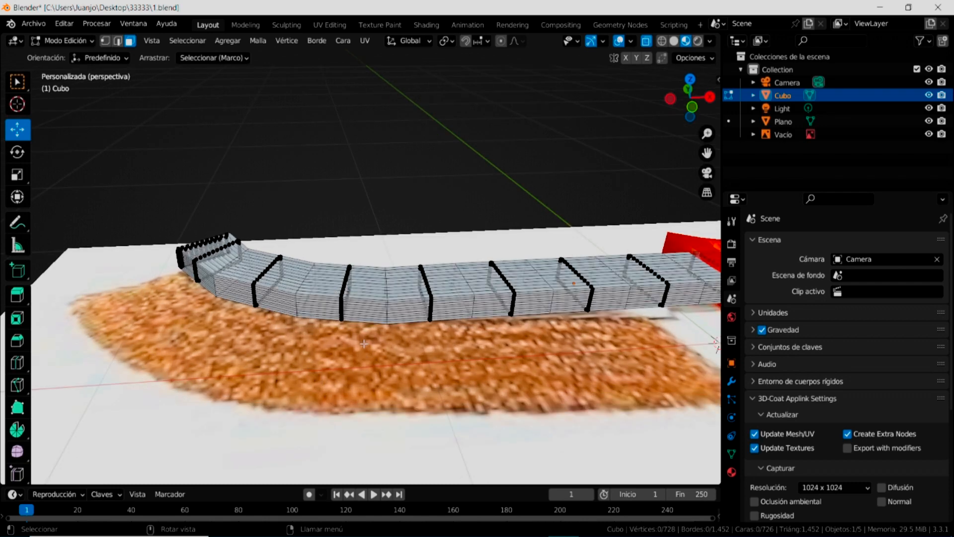
pyautogui.moveTo(373, 389); pyautogui.dragTo(383, 368, button='middle')
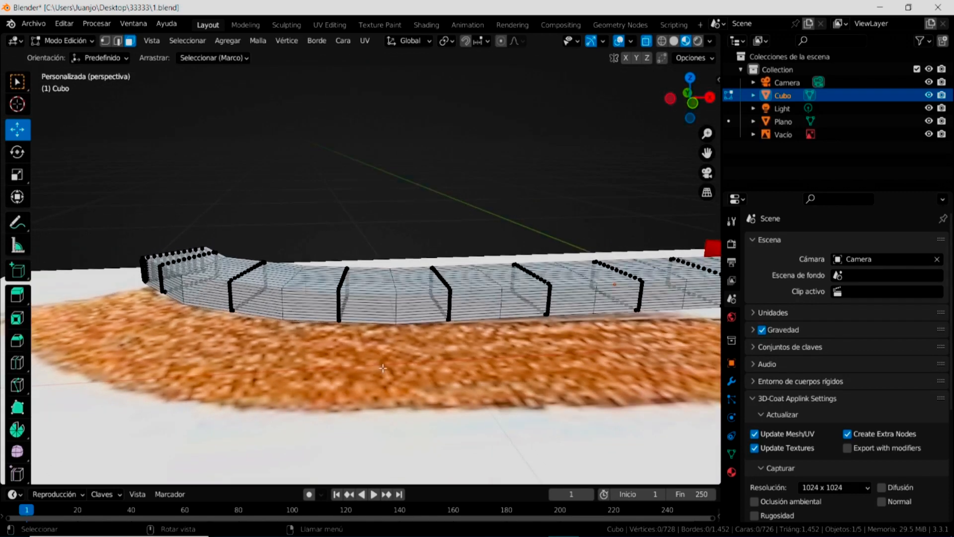
pyautogui.click(646, 41)
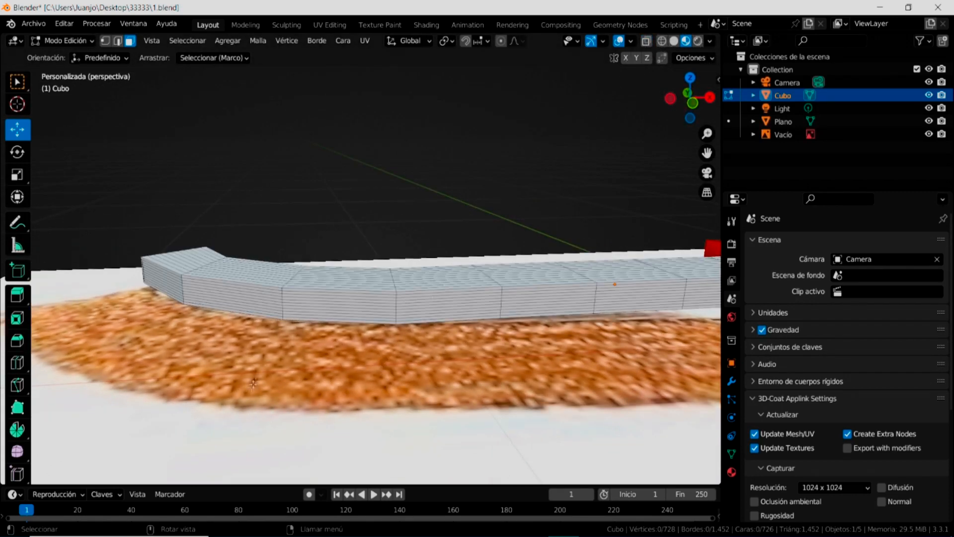
pyautogui.scroll(1, 253, 383)
pyautogui.scroll(2, 172, 296)
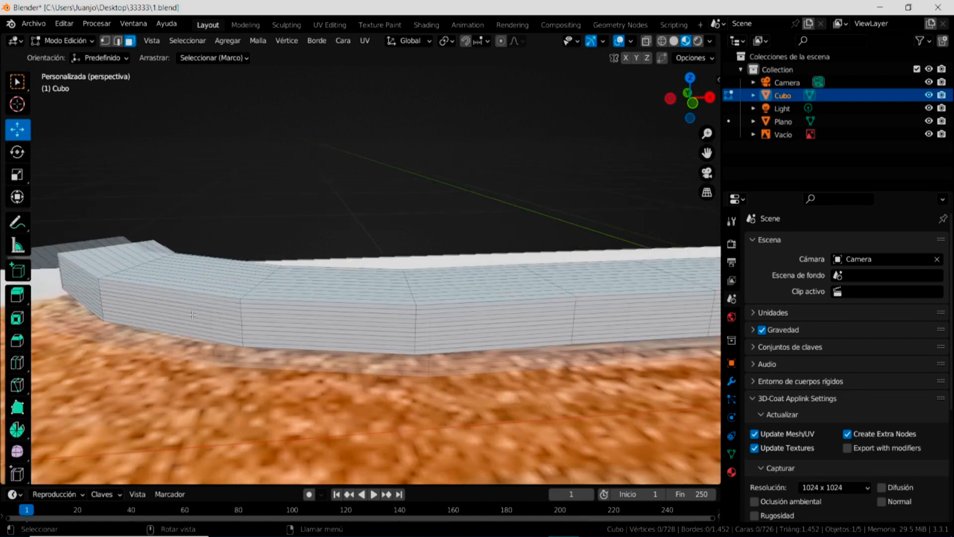
# - Select the five middle rows of faces on the outer side of the bar's bent section just behind the tip
pyautogui.keyDown('shift'); pyautogui.moveTo(213, 397); pyautogui.dragTo(310, 378, button='middle'); pyautogui.keyUp('shift')
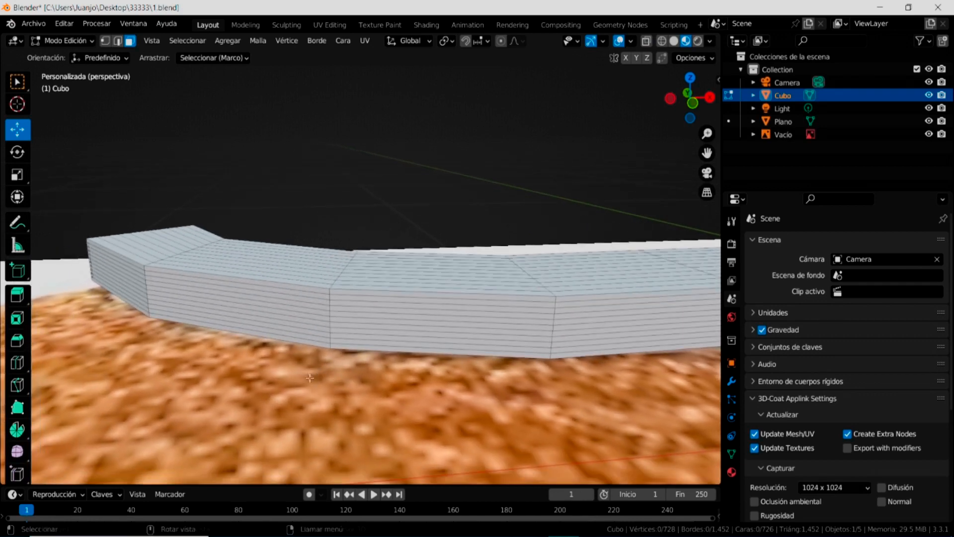
pyautogui.scroll(1, 303, 371)
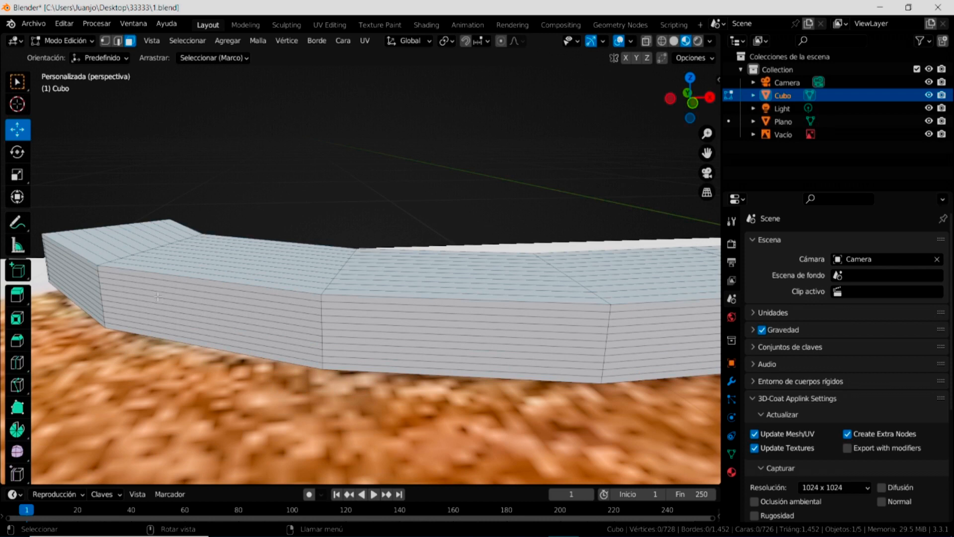
pyautogui.moveTo(158, 294); pyautogui.dragTo(158, 315)
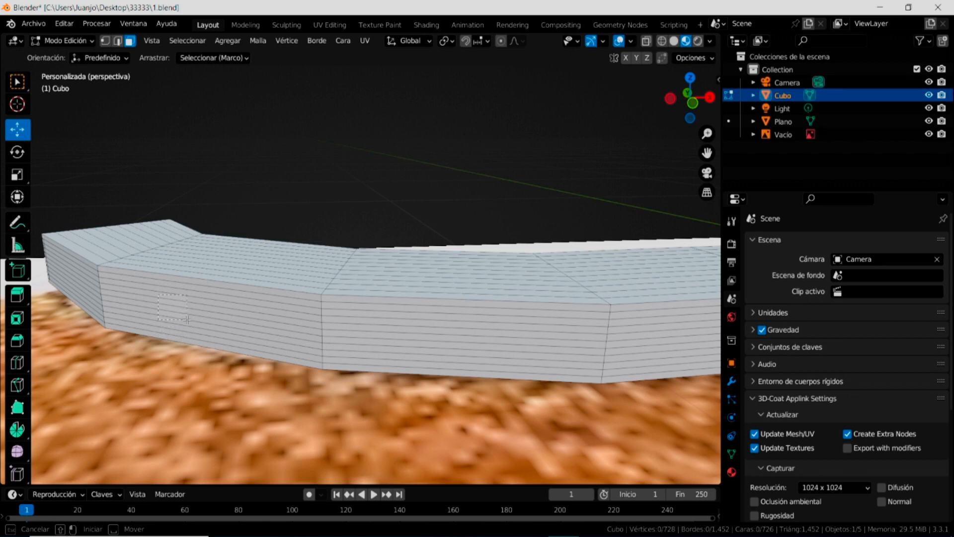
pyautogui.moveTo(188, 320); pyautogui.dragTo(188, 326)
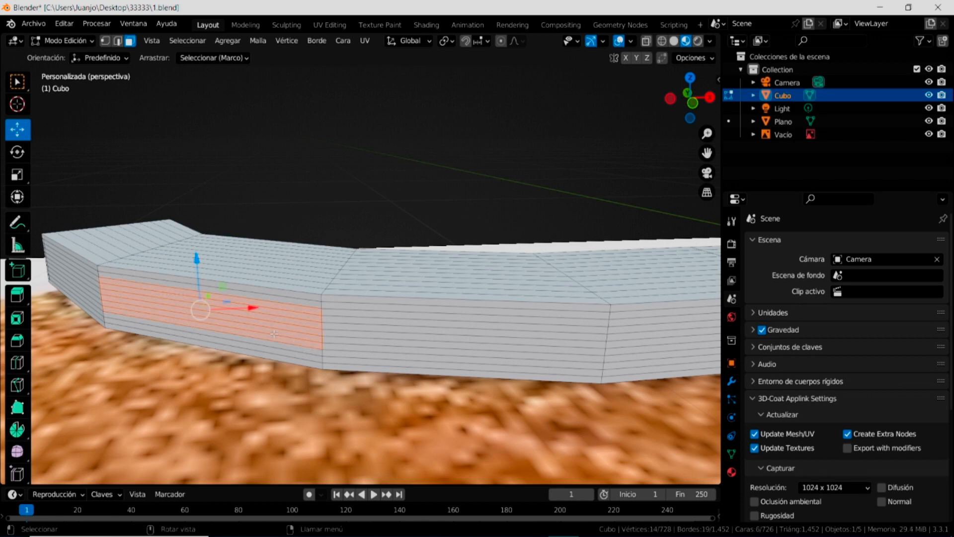
pyautogui.keyDown('shift'); pyautogui.click(298, 325); pyautogui.keyUp('shift')
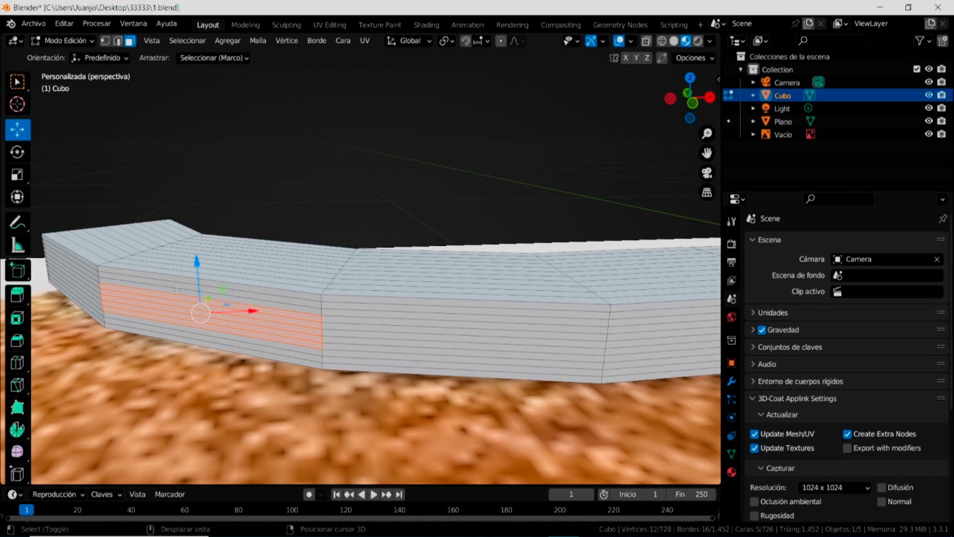
# - Extend the selection along the same five middle rows through the next three sections of the bar's side towards the handle
pyautogui.keyDown('shift'); pyautogui.moveTo(336, 318); pyautogui.dragTo(340, 347); pyautogui.keyUp('shift')
pyautogui.keyDown('shift'); pyautogui.moveTo(544, 394); pyautogui.dragTo(391, 374, button='middle'); pyautogui.keyUp('shift')
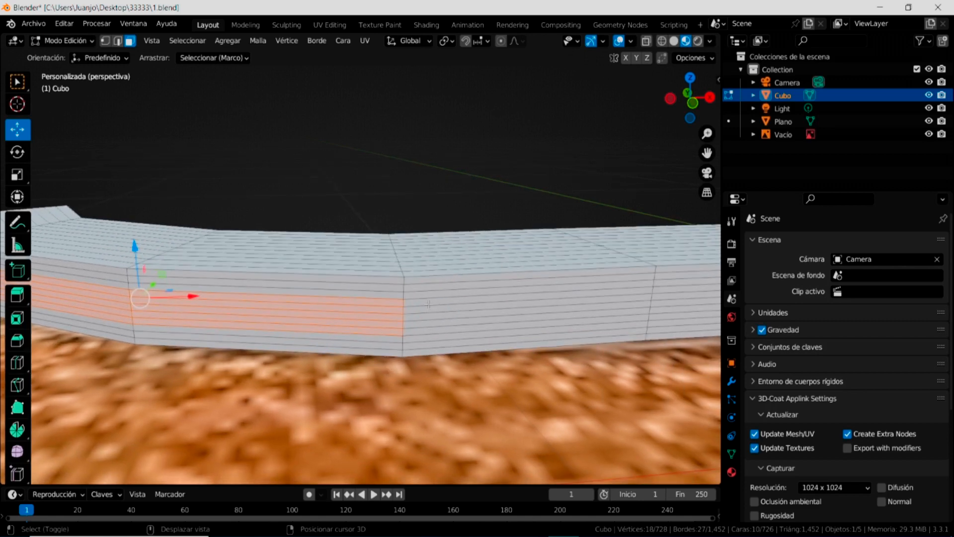
pyautogui.keyDown('shift'); pyautogui.moveTo(429, 301); pyautogui.dragTo(426, 330); pyautogui.keyUp('shift')
pyautogui.moveTo(606, 366); pyautogui.dragTo(420, 331, button='middle')
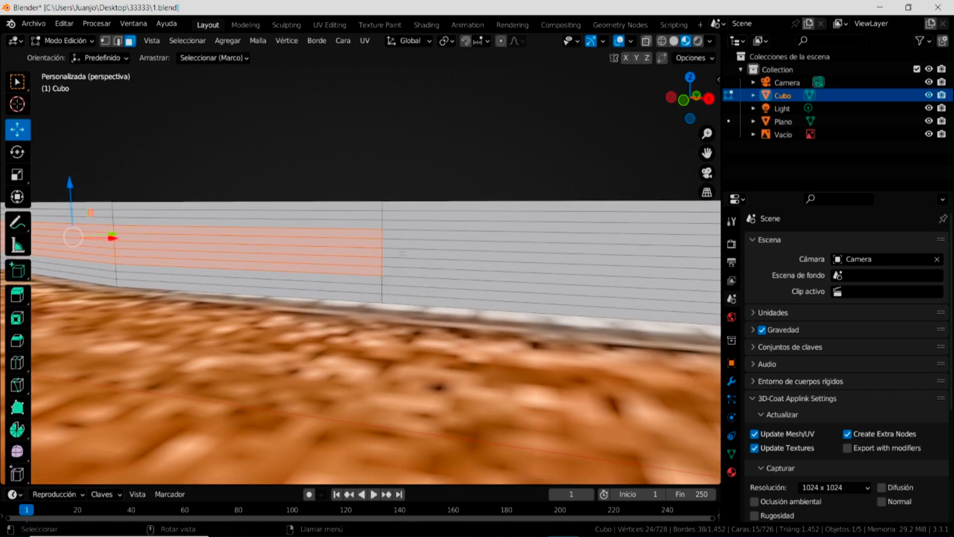
pyautogui.keyDown('shift'); pyautogui.moveTo(413, 236); pyautogui.dragTo(418, 277); pyautogui.keyUp('shift')
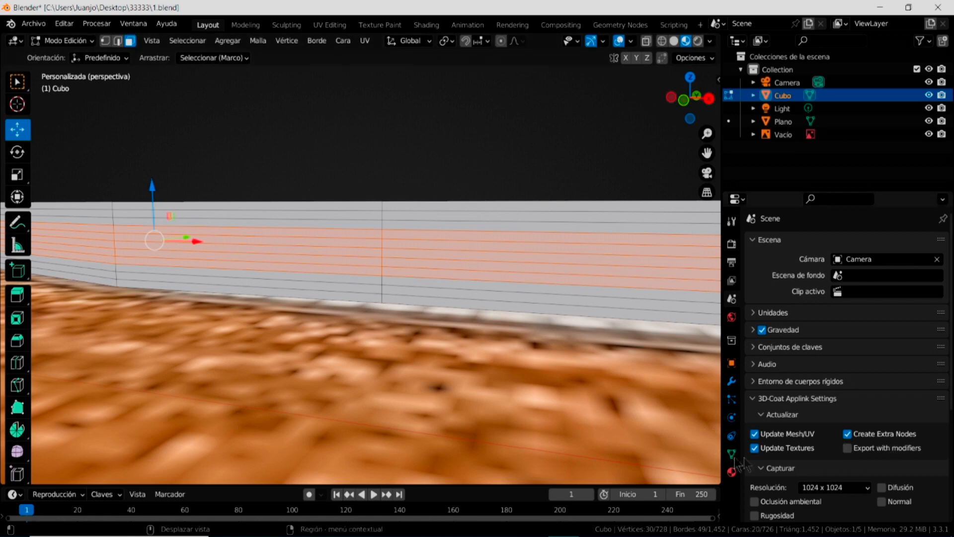
# - Add the five middle side faces of two more sections near the handle to the selection, and hide the reference image
pyautogui.scroll(-4, 561, 349)
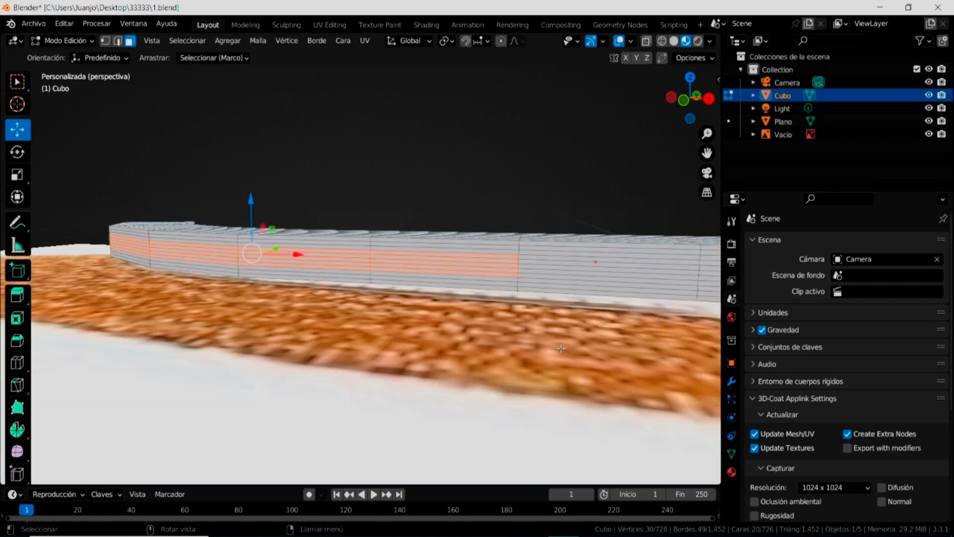
pyautogui.keyDown('shift'); pyautogui.moveTo(599, 338); pyautogui.dragTo(463, 346, button='middle'); pyautogui.keyUp('shift')
pyautogui.scroll(-3, 463, 347)
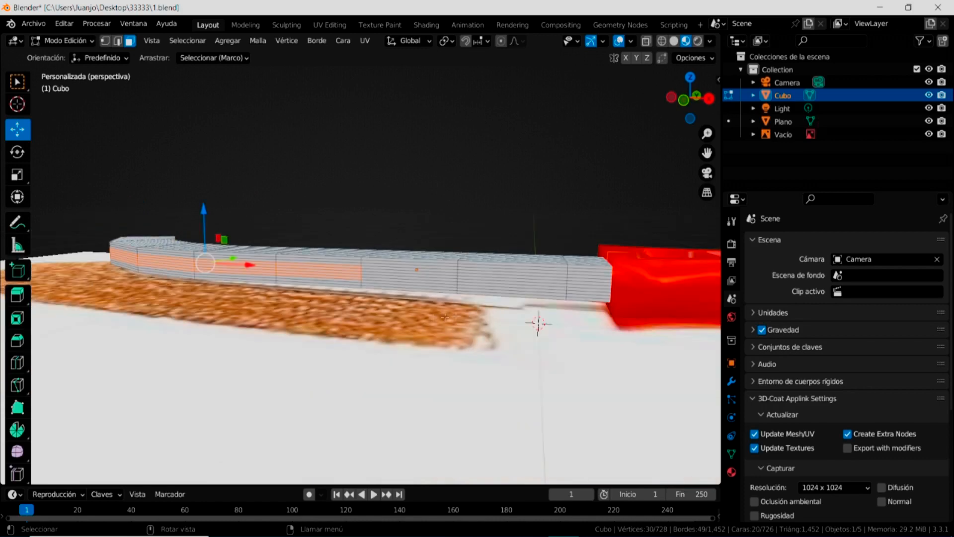
pyautogui.scroll(2, 415, 323)
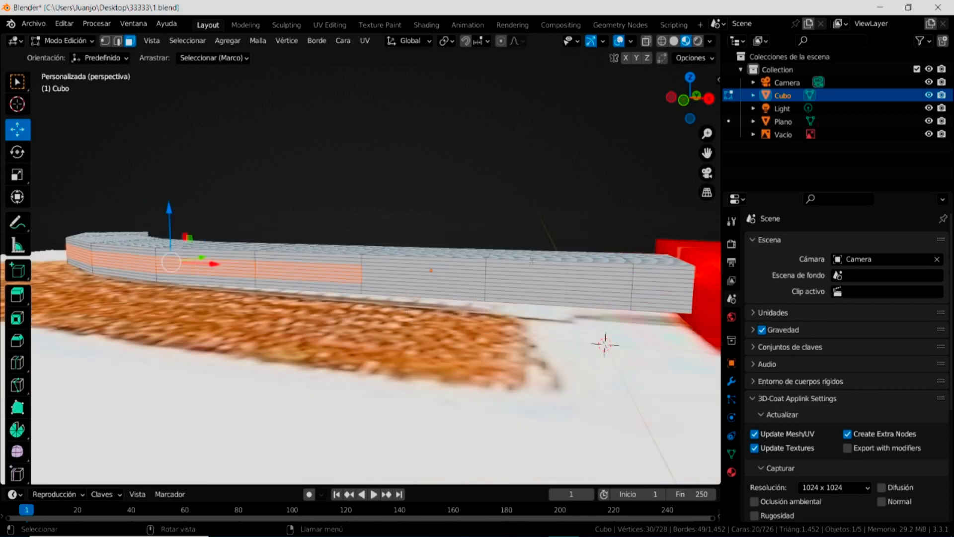
pyautogui.scroll(2, 421, 289)
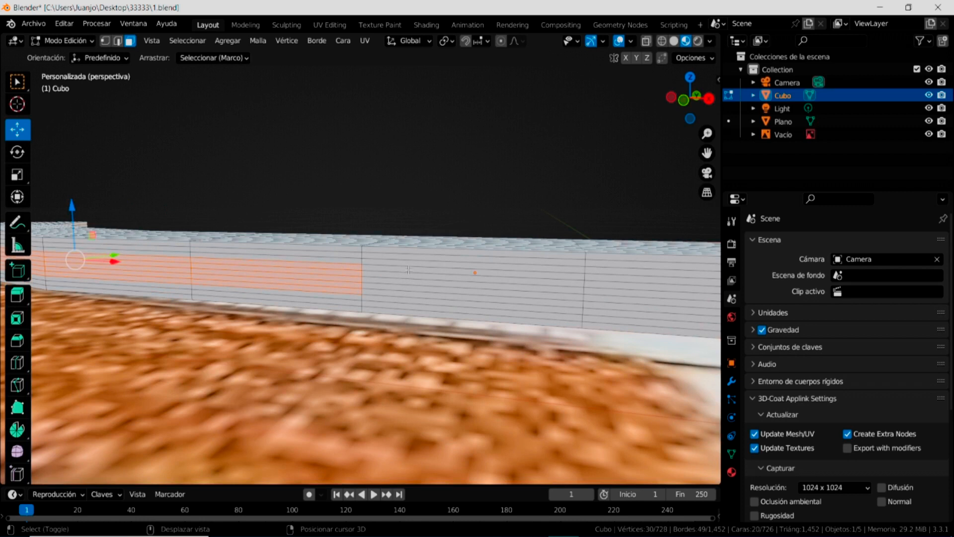
pyautogui.keyDown('shift'); pyautogui.moveTo(408, 270); pyautogui.dragTo(407, 297); pyautogui.keyUp('shift')
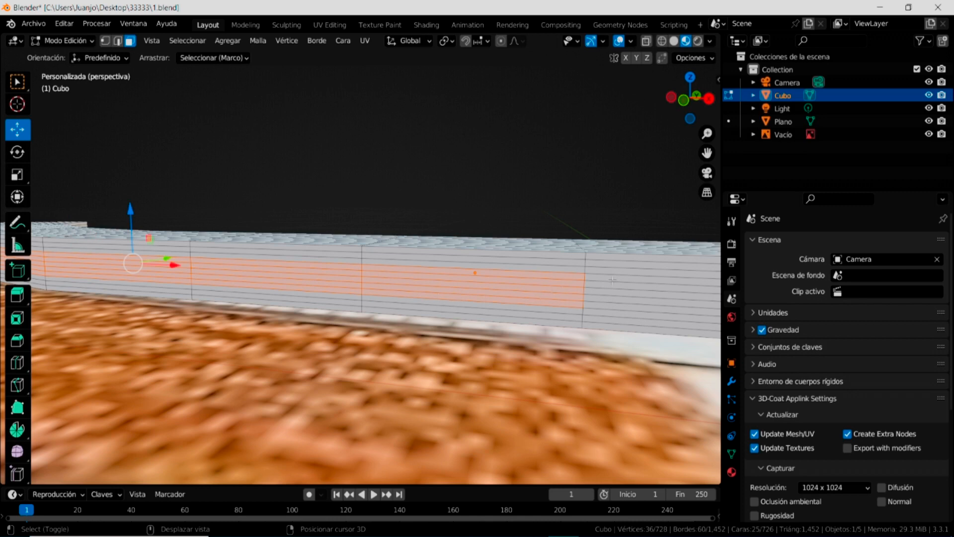
pyautogui.keyDown('shift'); pyautogui.moveTo(614, 279); pyautogui.dragTo(613, 309); pyautogui.keyUp('shift')
pyautogui.scroll(-4, 611, 323)
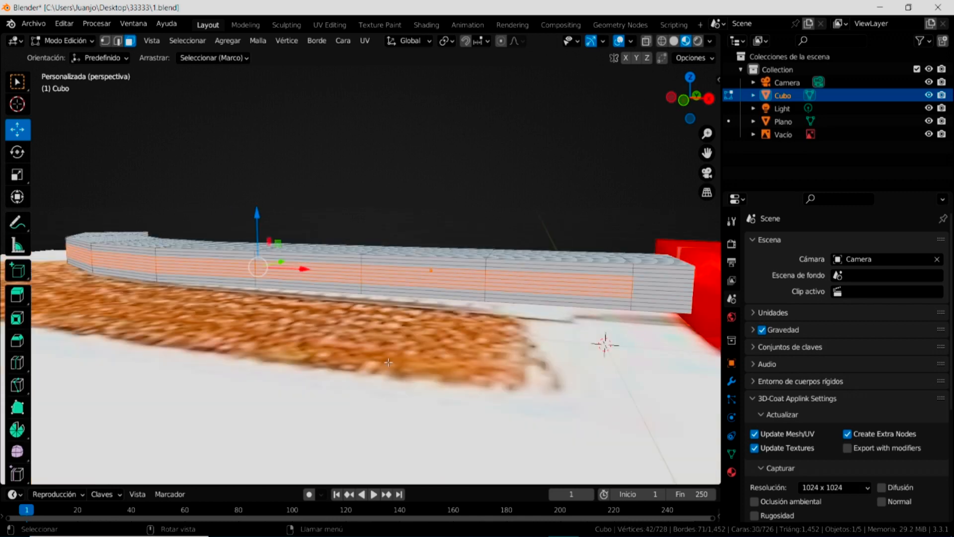
pyautogui.scroll(3, 319, 325)
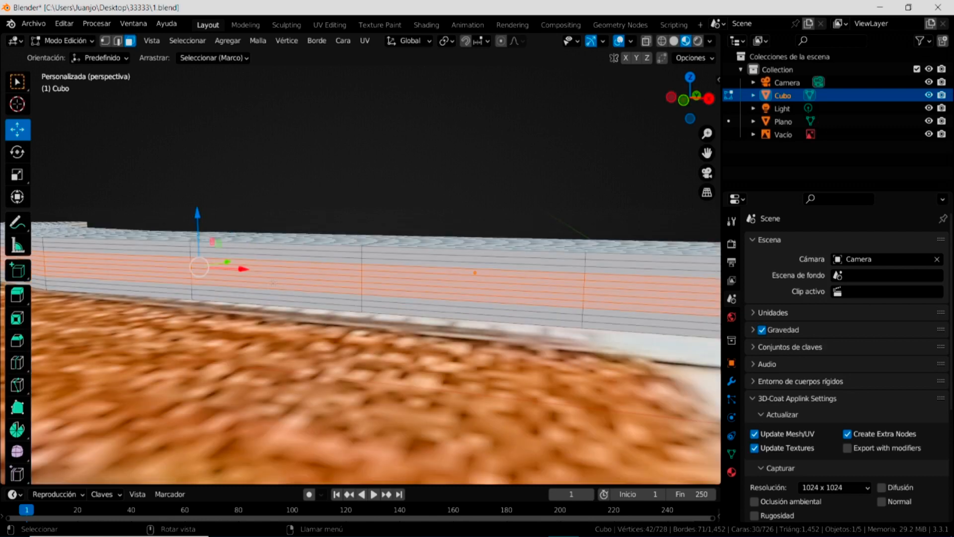
pyautogui.scroll(-3, 273, 283)
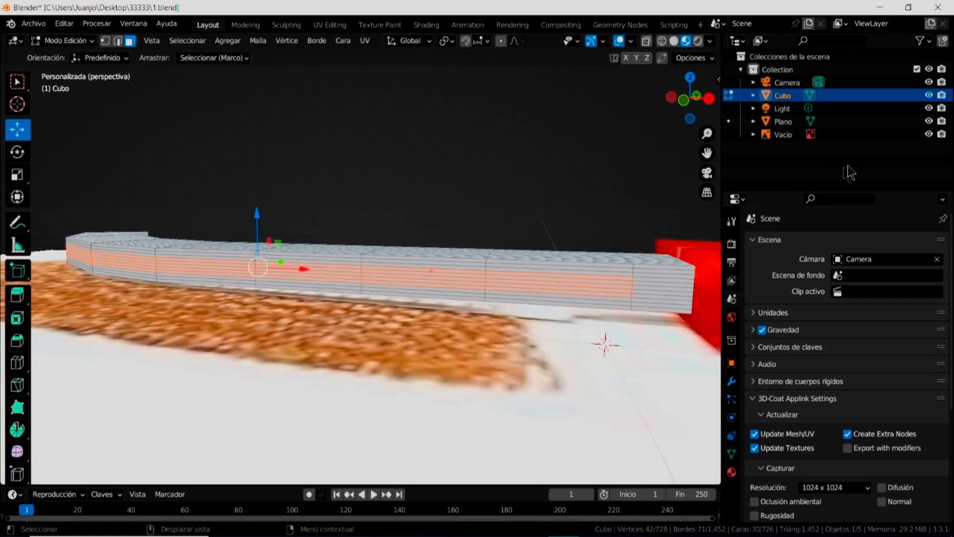
pyautogui.click(929, 134)
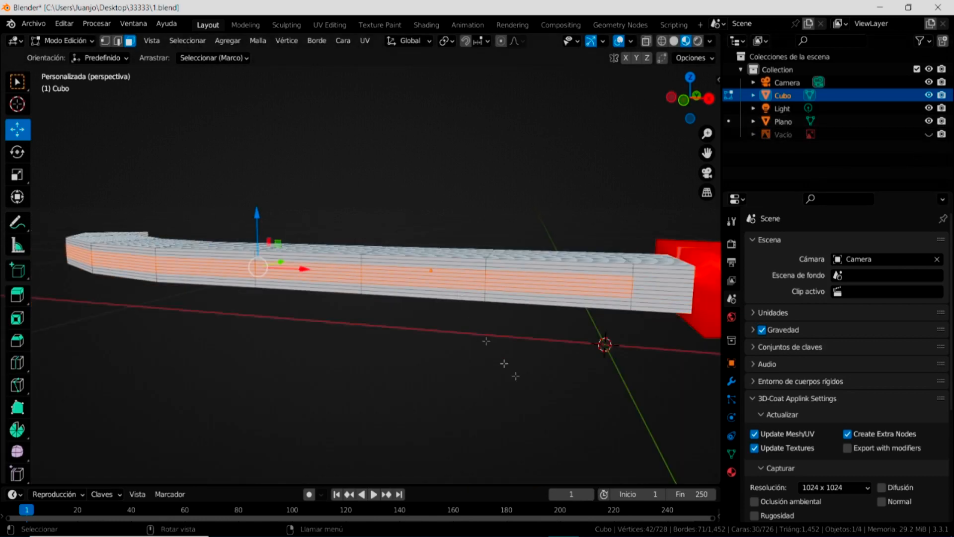
pyautogui.scroll(2, 399, 292)
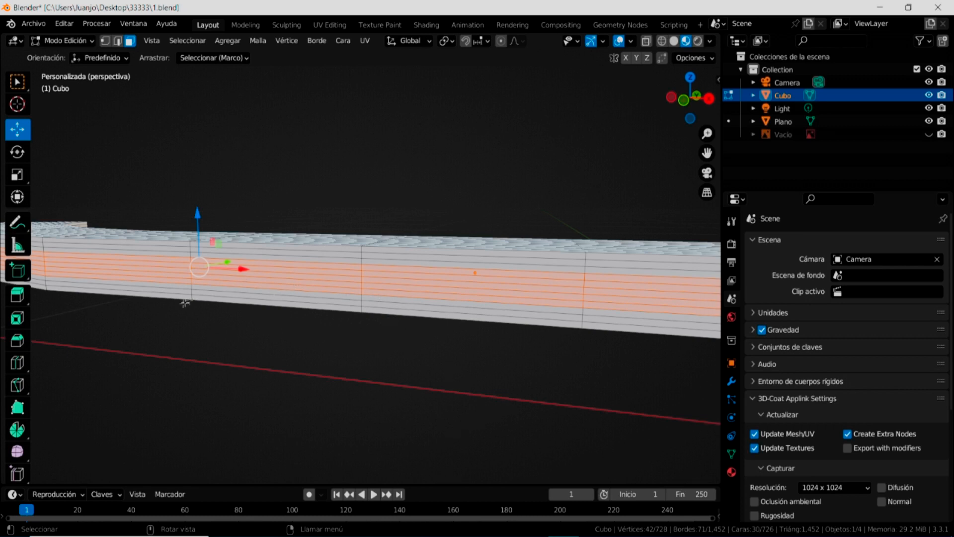
# - Assign the selected side faces to a new vertex group named Alambritos, then clear the selection and reselect them through the group
pyautogui.click(731, 453)
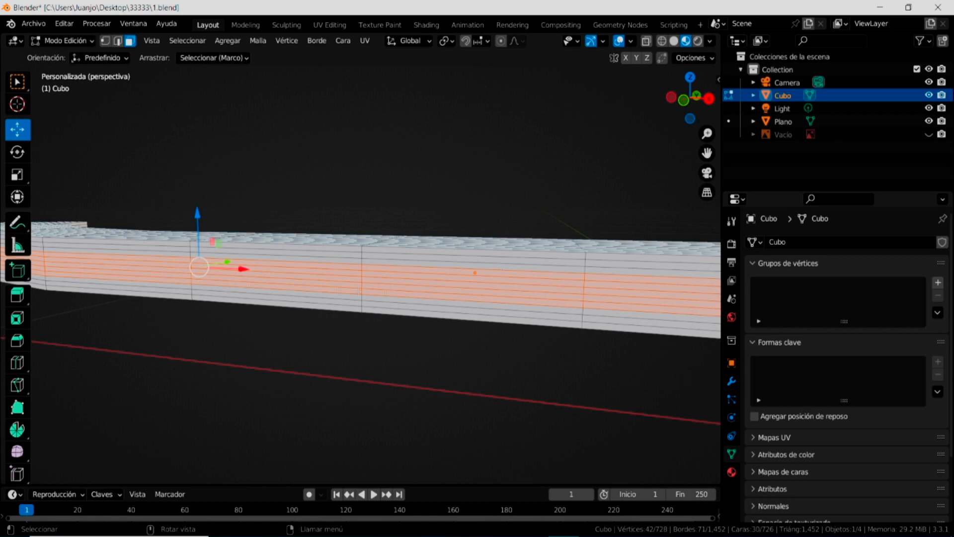
pyautogui.click(937, 282)
pyautogui.doubleClick(791, 287)
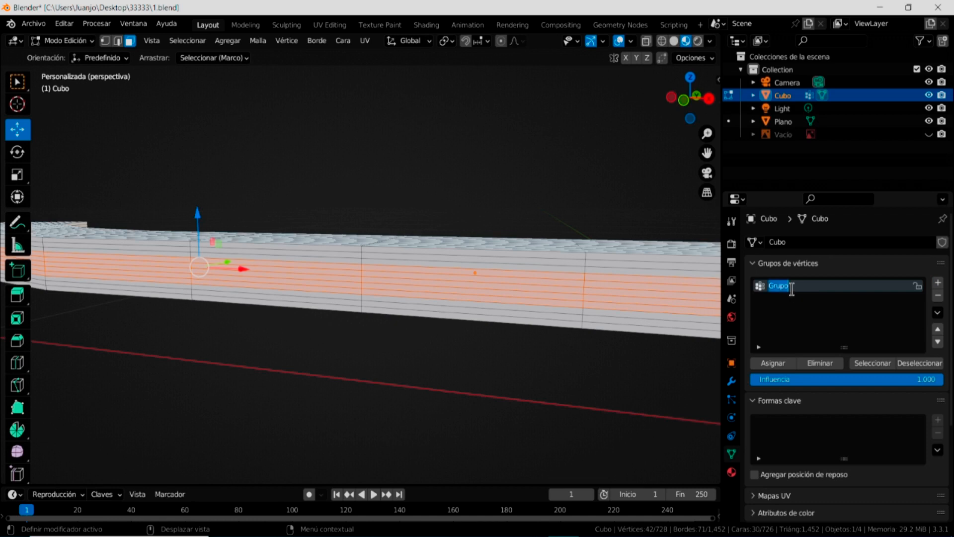
pyautogui.write('Alambritos')
pyautogui.click(281, 411)
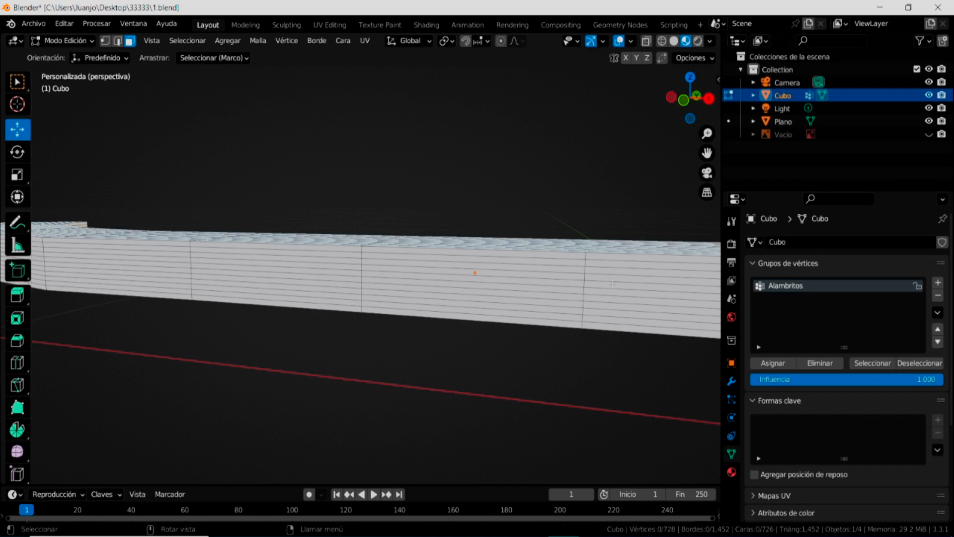
pyautogui.click(871, 362)
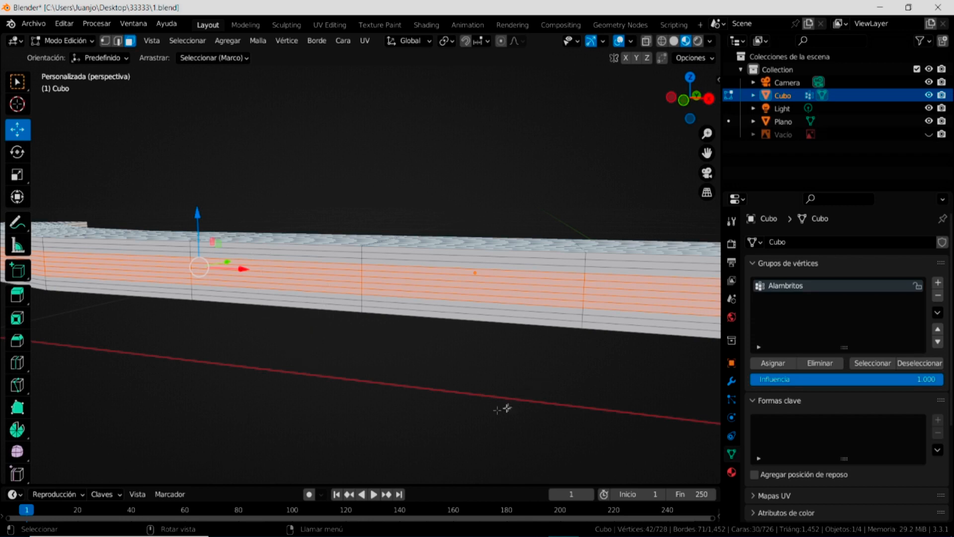
# - Return the bar to Object Mode and give it a particle system of the Hair (Pelo) type
pyautogui.click(75, 45)
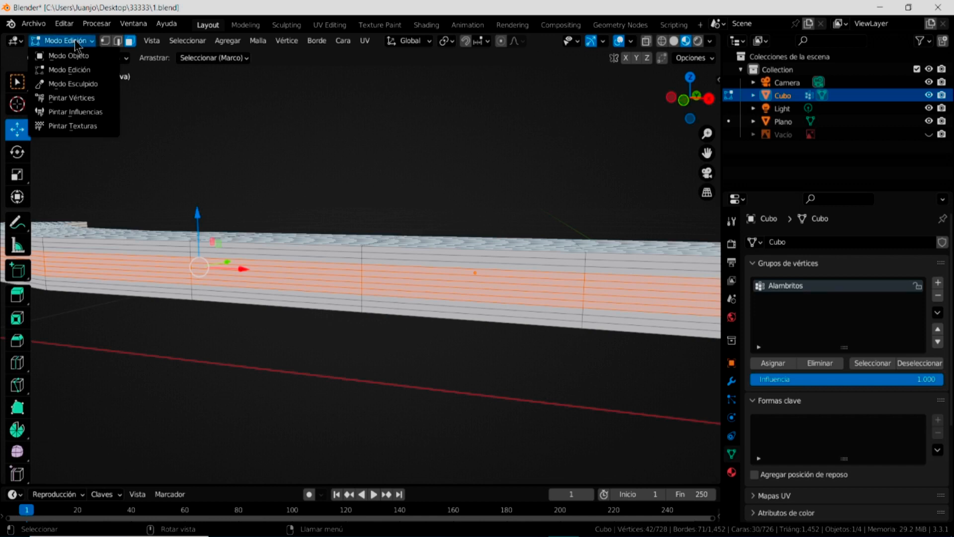
pyautogui.click(78, 55)
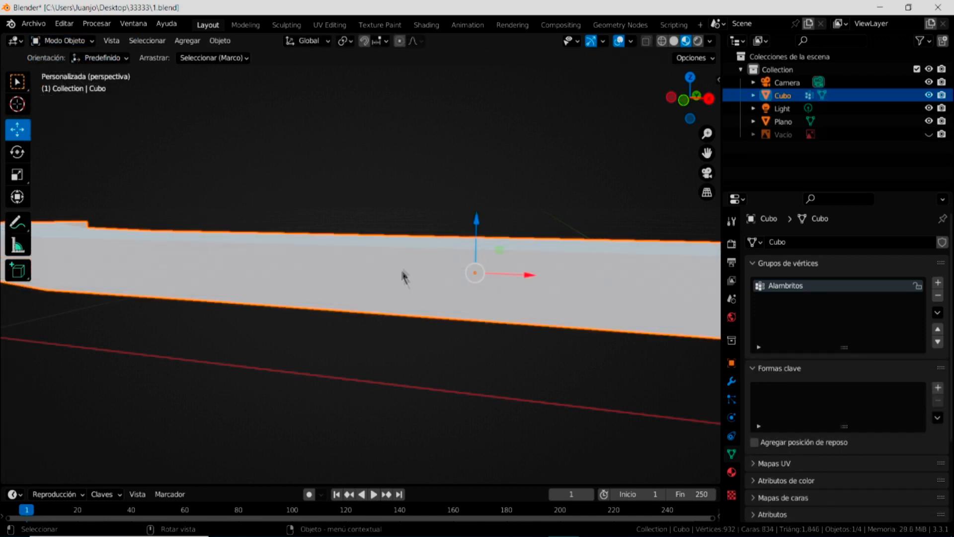
pyautogui.moveTo(464, 274); pyautogui.dragTo(457, 323, button='middle')
pyautogui.scroll(-2, 457, 323)
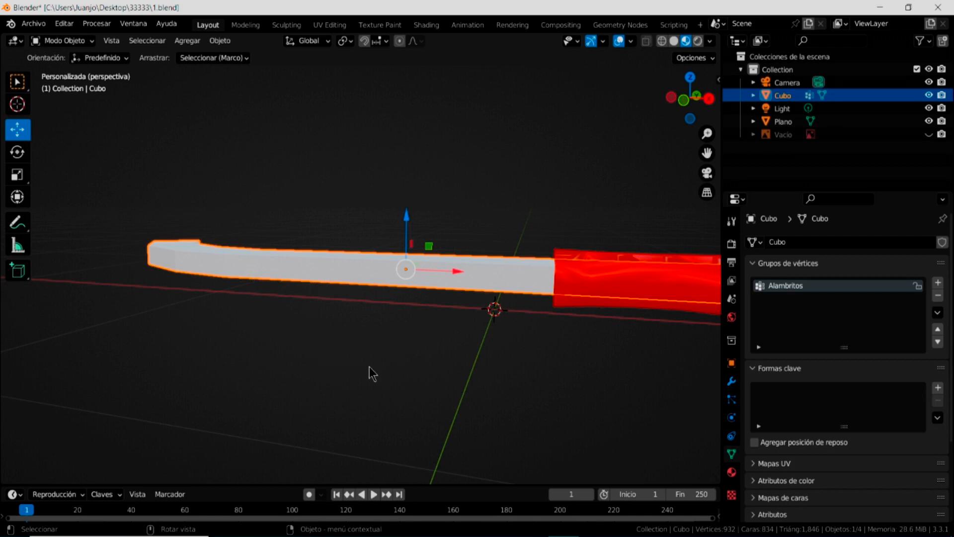
pyautogui.click(732, 400)
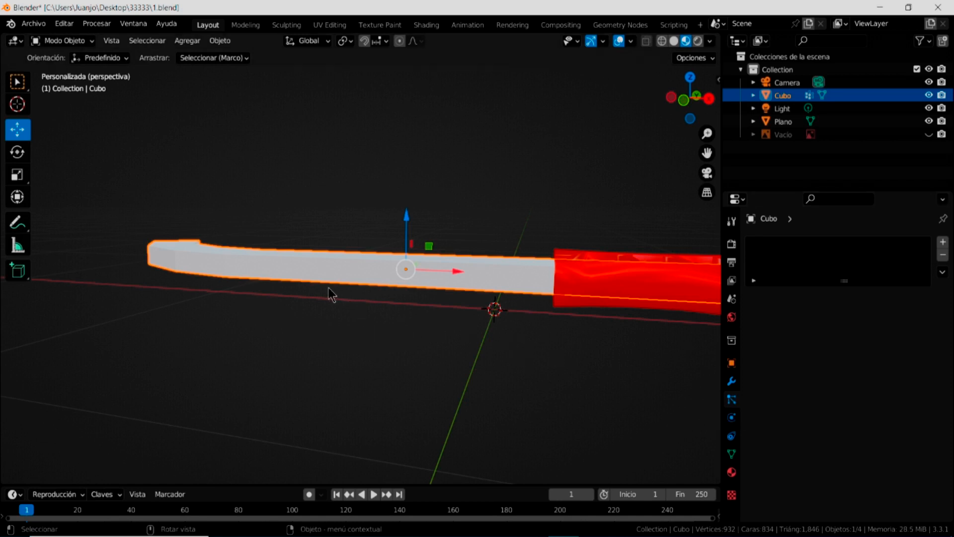
pyautogui.click(943, 242)
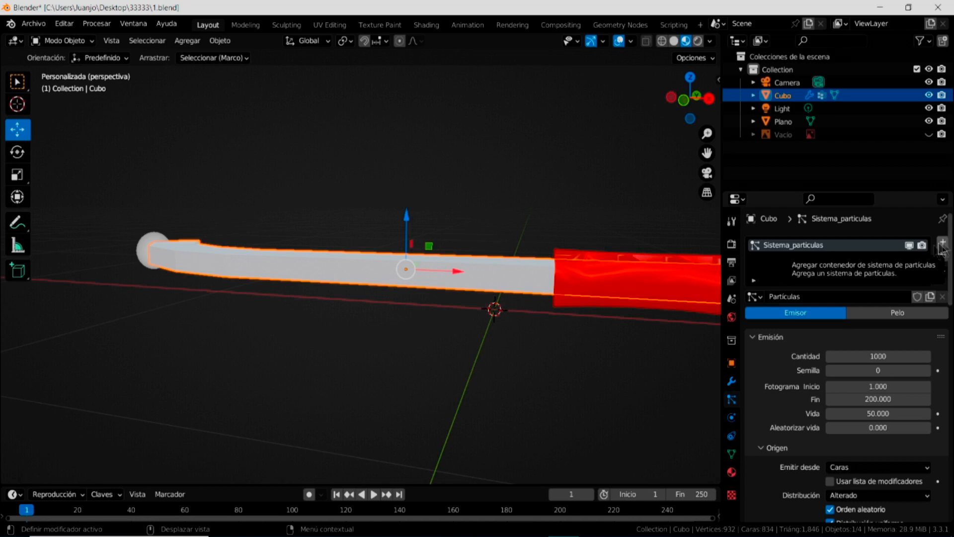
pyautogui.click(898, 312)
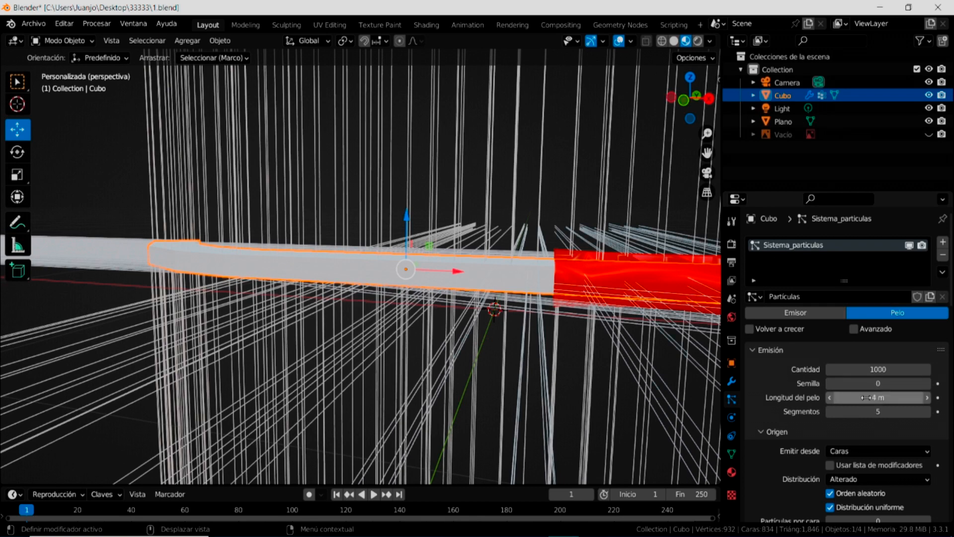
# - Set the bar's hair length to 0.38 m and its segments to 2
pyautogui.moveTo(899, 397); pyautogui.dragTo(809, 397)
pyautogui.moveTo(516, 352)
pyautogui.mouseDown(button='middle')
pyautogui.moveTo(505, 377)
pyautogui.moveTo(536, 431)
pyautogui.moveTo(535, 445)
pyautogui.mouseUp(button='middle')
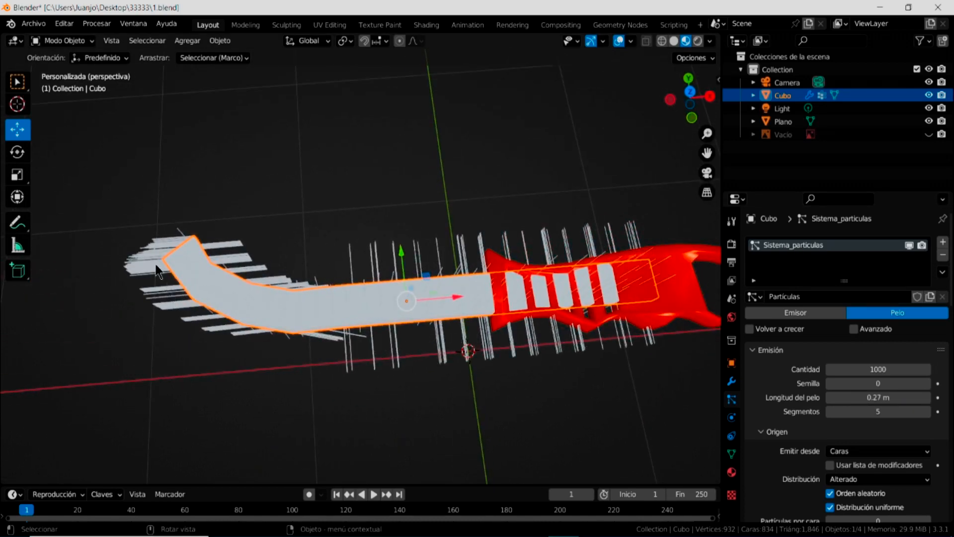
pyautogui.moveTo(865, 399)
pyautogui.mouseDown()
pyautogui.moveTo(894, 403)
pyautogui.moveTo(875, 412)
pyautogui.mouseUp()
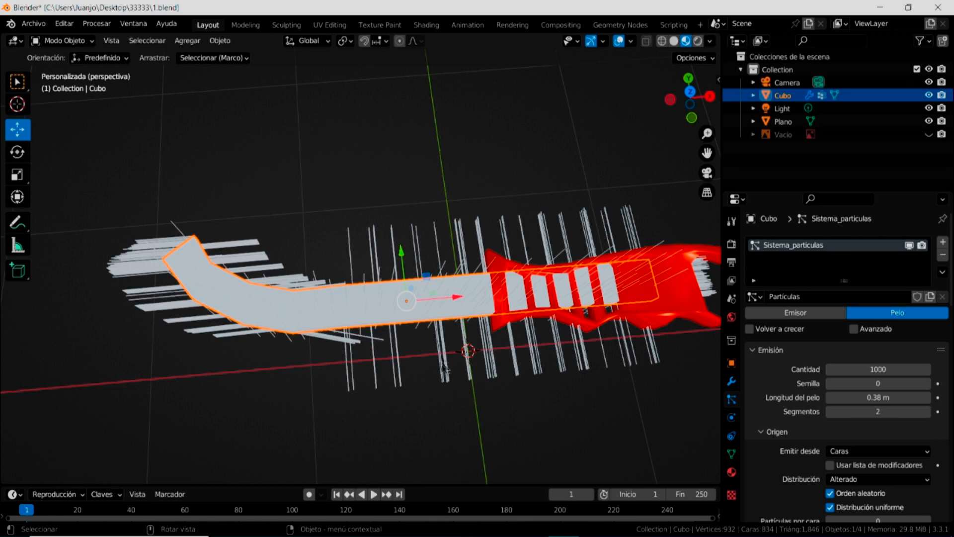
pyautogui.moveTo(467, 413); pyautogui.dragTo(472, 352, button='middle')
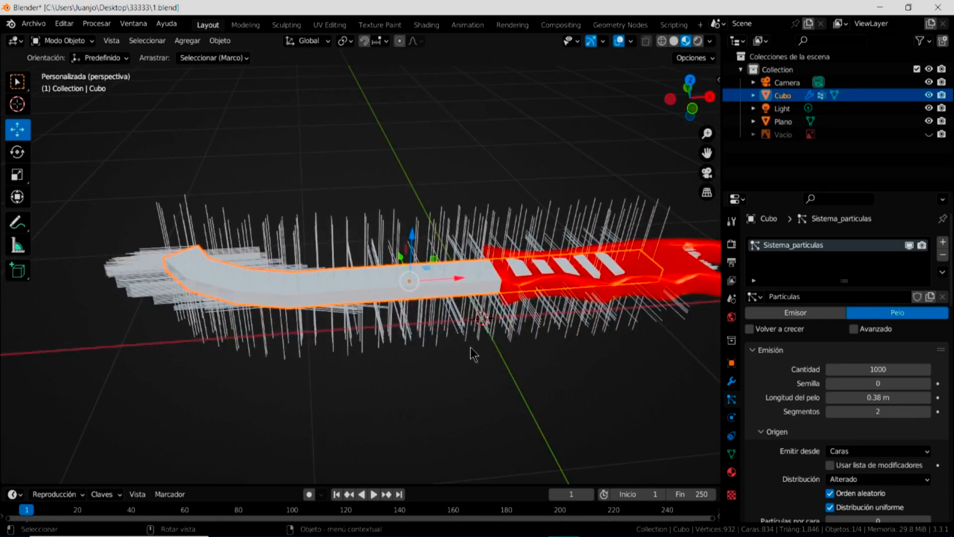
# - Deselect the bar and add a 32-vertex mesh cylinder with a 1 m radius and 2 m depth at the world origin
pyautogui.click(355, 383)
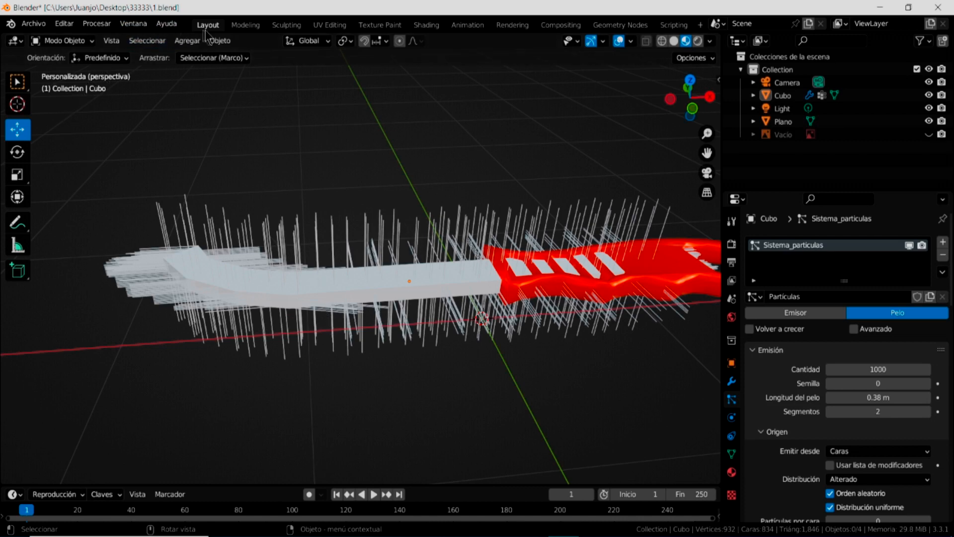
pyautogui.click(187, 40)
pyautogui.moveTo(198, 55)
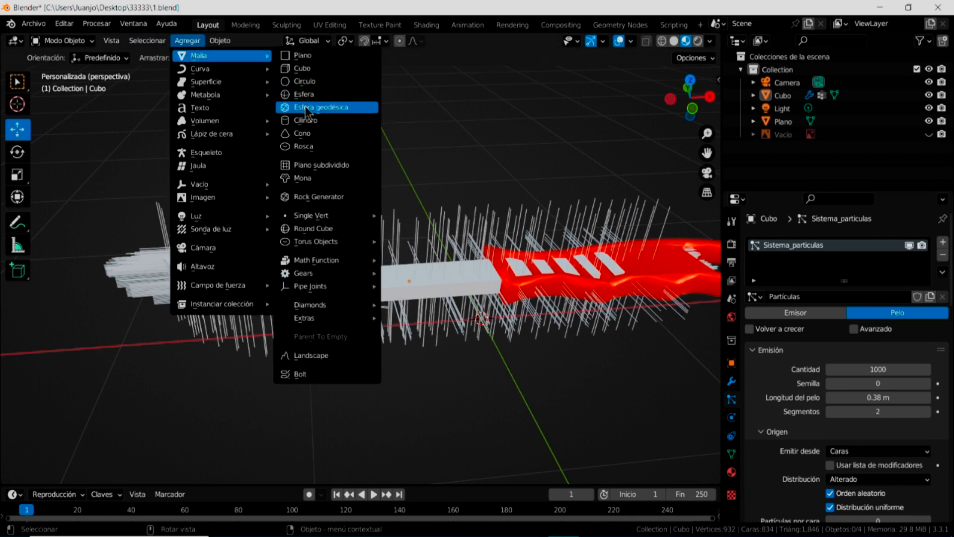
pyautogui.click(308, 121)
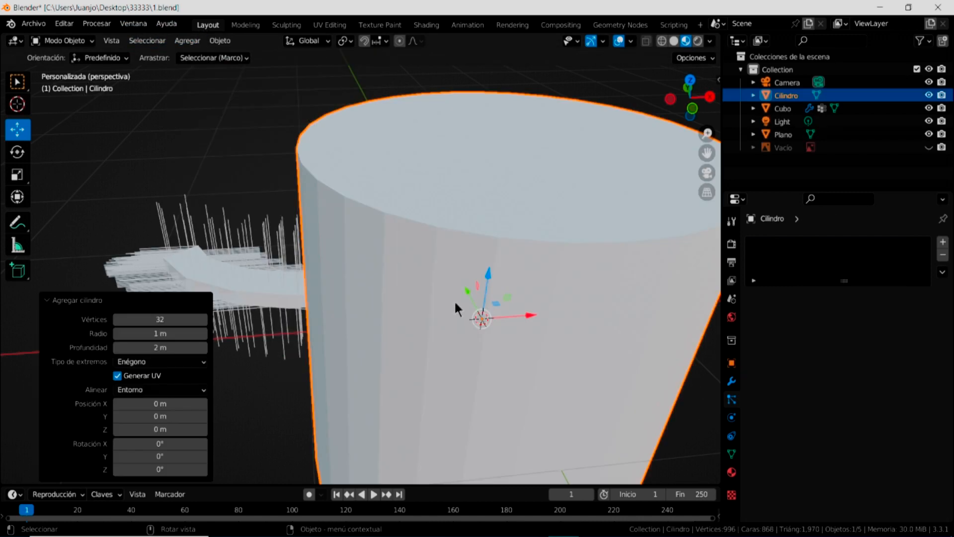
pyautogui.scroll(-4, 494, 327)
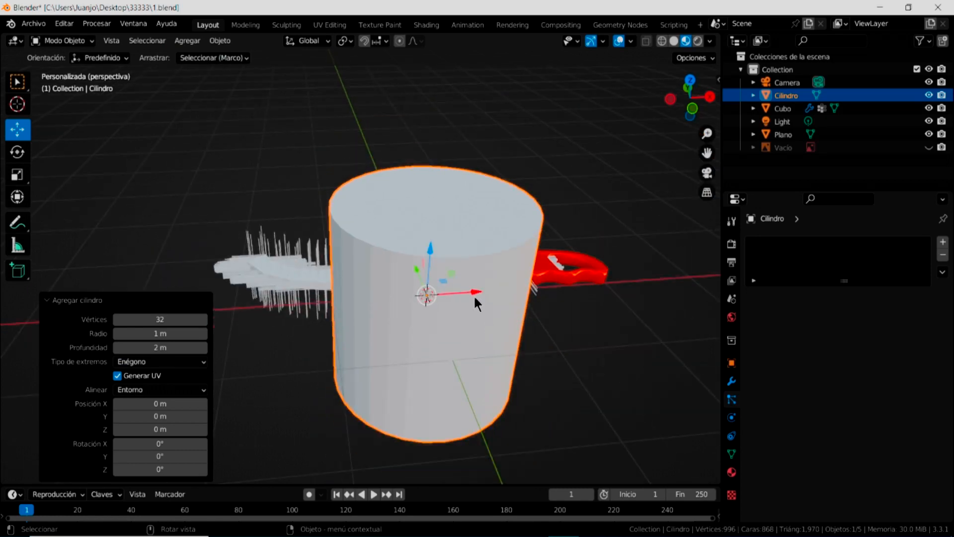
# - Move the new cylinder about -2.8 m along X so it stands clear of the bristled end of the bar
pyautogui.moveTo(476, 292); pyautogui.dragTo(192, 294)
pyautogui.scroll(-2, 332, 334)
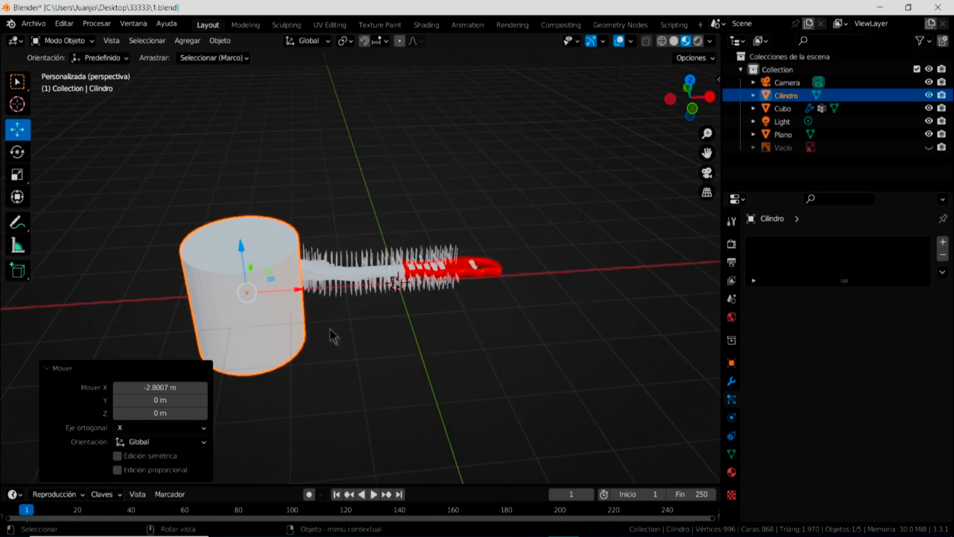
pyautogui.moveTo(341, 340); pyautogui.dragTo(373, 334, button='middle')
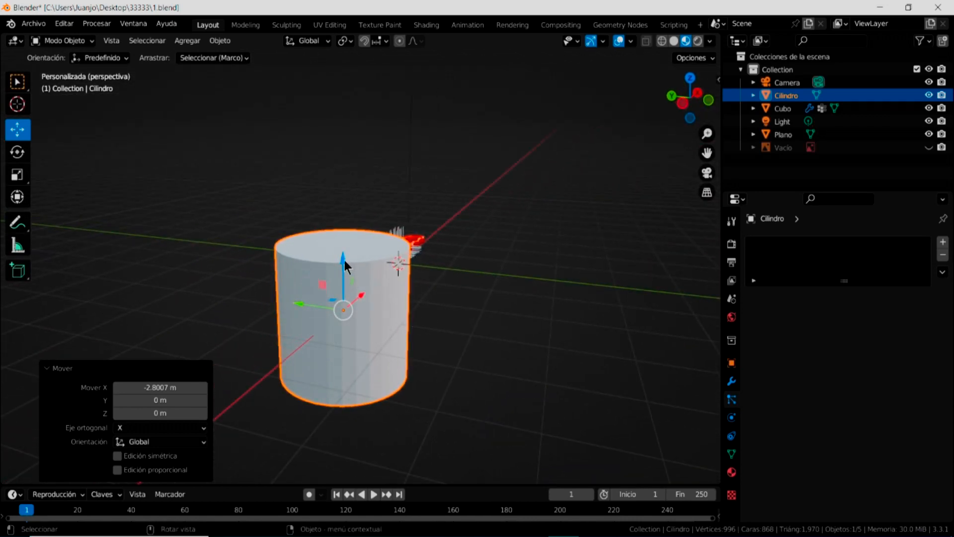
# - Scale the cylinder down uniformly in two passes, by factors of about 0.047 and 0.103
pyautogui.click(17, 176)
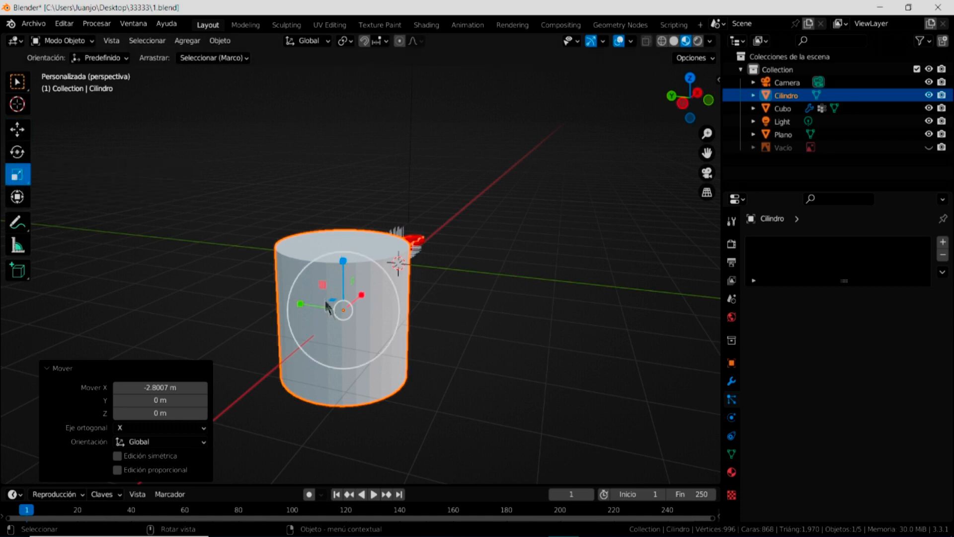
pyautogui.moveTo(386, 273); pyautogui.dragTo(348, 309)
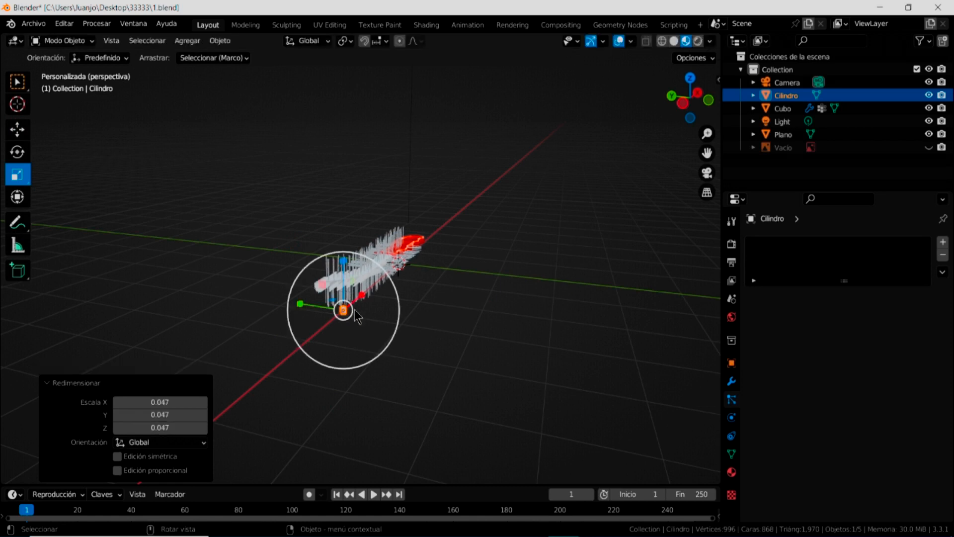
pyautogui.scroll(5, 354, 309)
pyautogui.scroll(6, 392, 368)
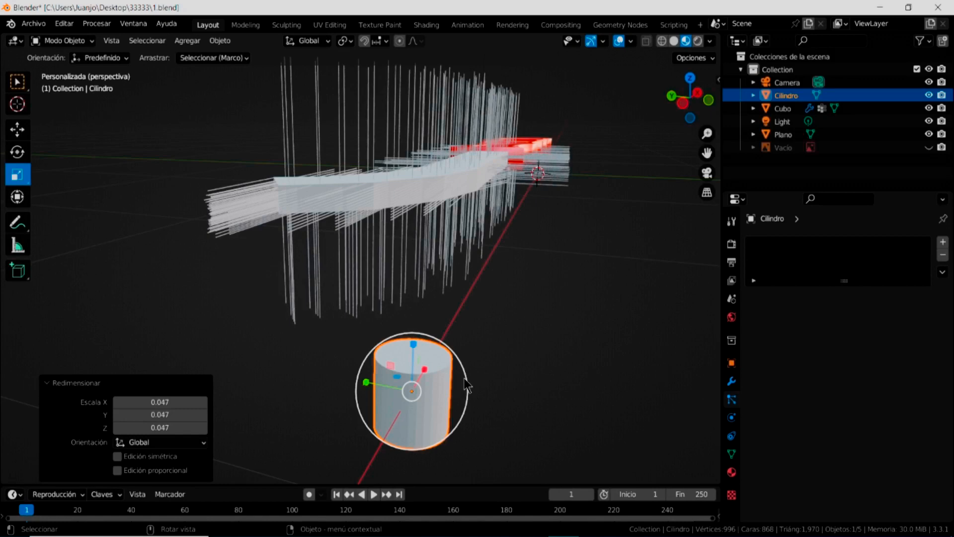
pyautogui.moveTo(469, 387); pyautogui.dragTo(423, 387)
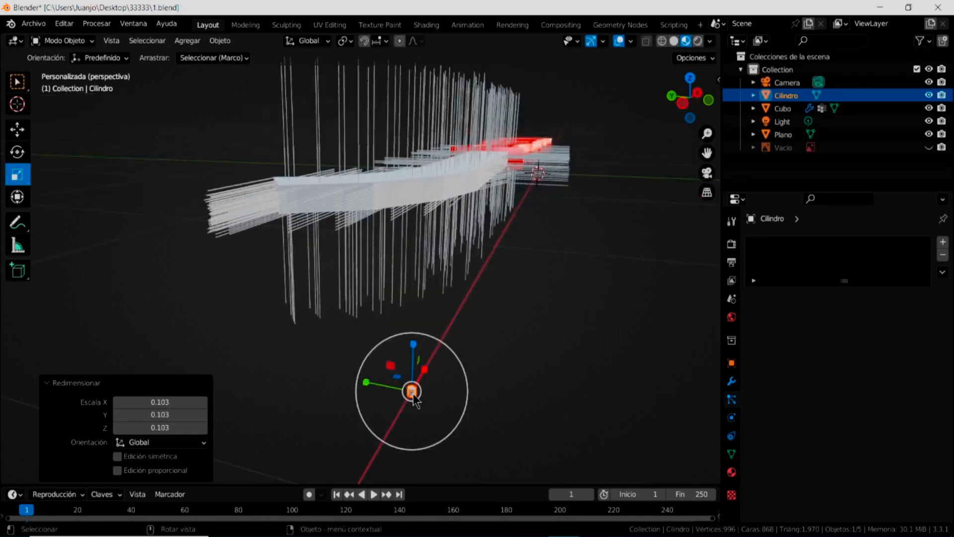
# - Stretch the tiny cylinder along Z in three passes into a thin upright rod, first by about 2.35 and last by about 1.14
pyautogui.moveTo(413, 344); pyautogui.dragTo(419, 271)
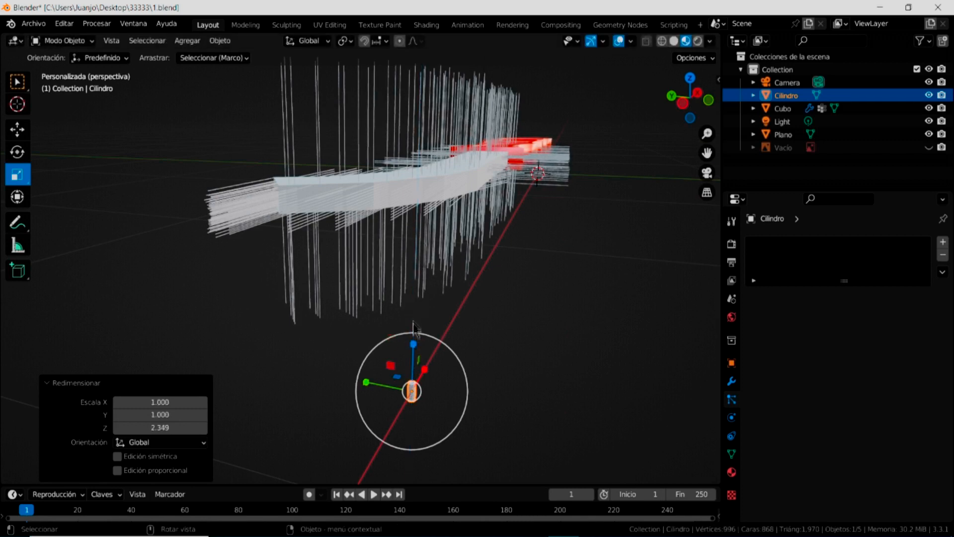
pyautogui.moveTo(413, 343); pyautogui.dragTo(415, 269)
pyautogui.moveTo(412, 346)
pyautogui.mouseDown()
pyautogui.moveTo(415, 274)
pyautogui.moveTo(411, 336)
pyautogui.mouseUp()
pyautogui.moveTo(513, 388); pyautogui.dragTo(510, 385, button='middle')
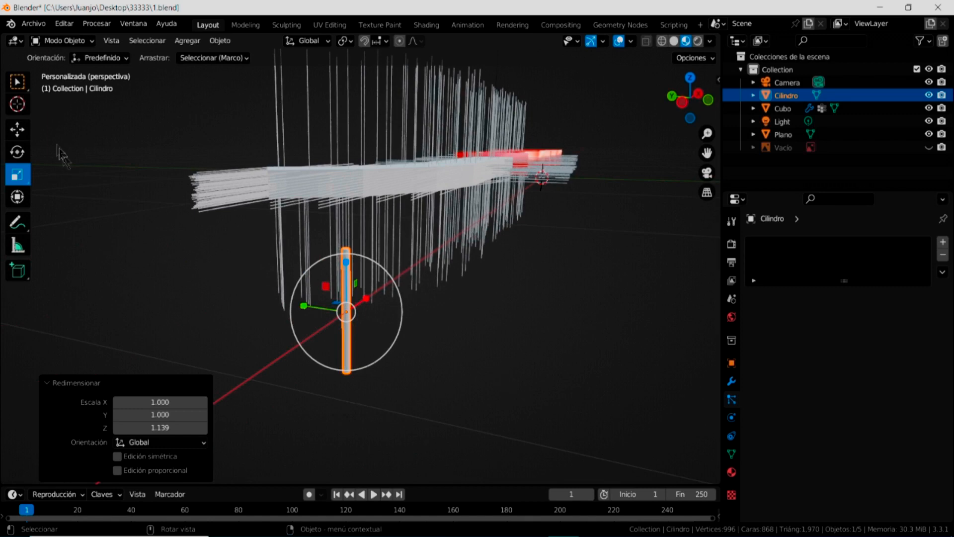
# - Raise the thin rod about 0.07 m along Z
pyautogui.click(17, 129)
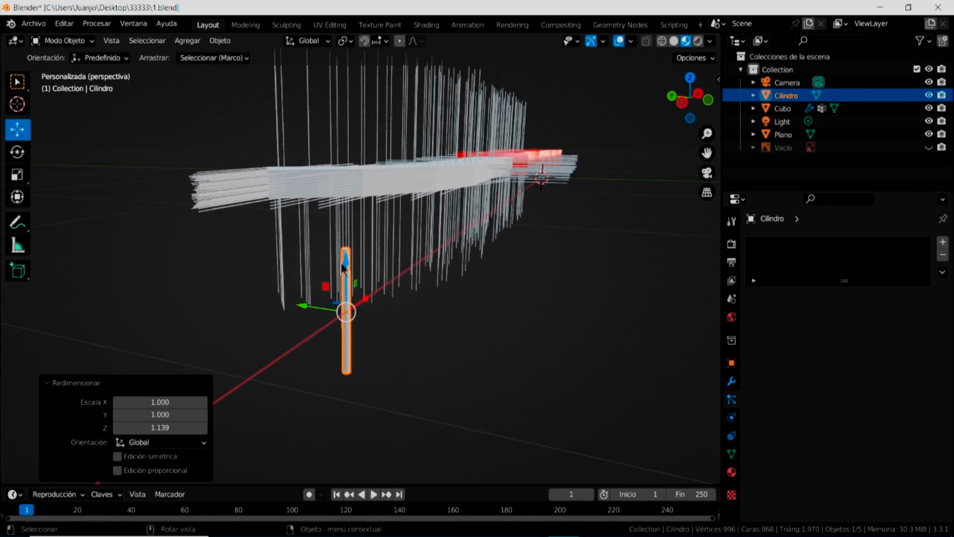
pyautogui.moveTo(344, 259); pyautogui.dragTo(346, 197)
pyautogui.moveTo(387, 299); pyautogui.dragTo(453, 324, button='middle')
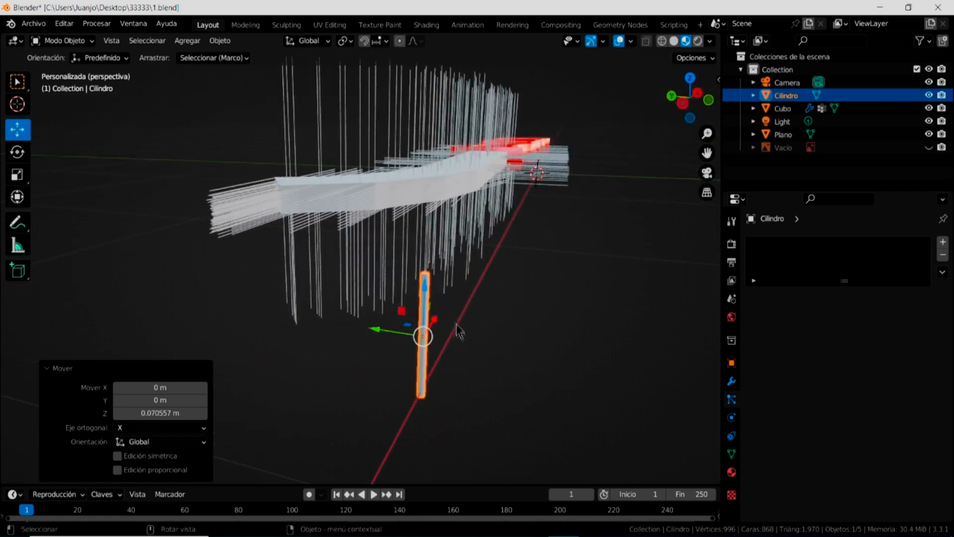
# - Enter Edit Mode on the rod and select all vertices of its upper end ring with X-ray enabled
pyautogui.click(64, 39)
pyautogui.click(72, 67)
pyautogui.moveTo(542, 364); pyautogui.dragTo(510, 349, button='middle')
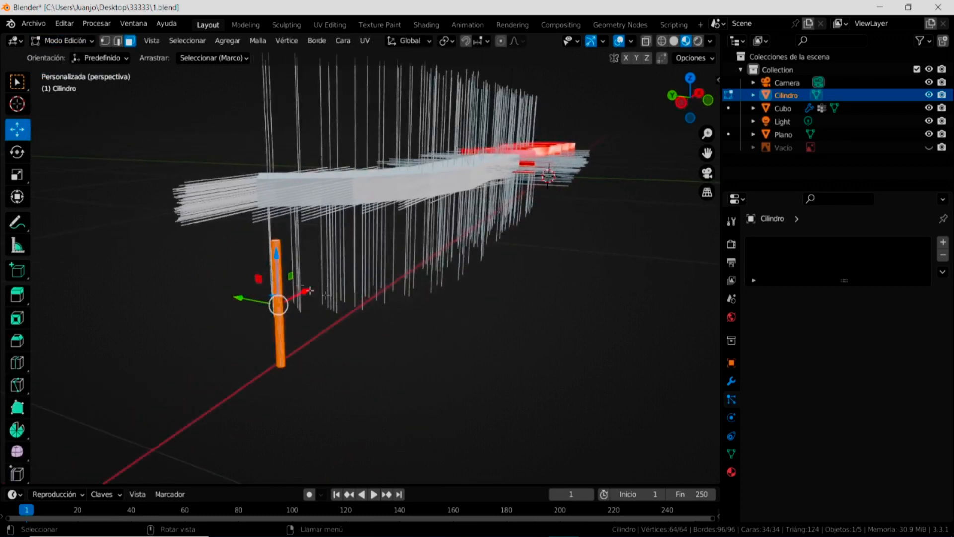
pyautogui.moveTo(313, 300); pyautogui.dragTo(309, 306, button='middle')
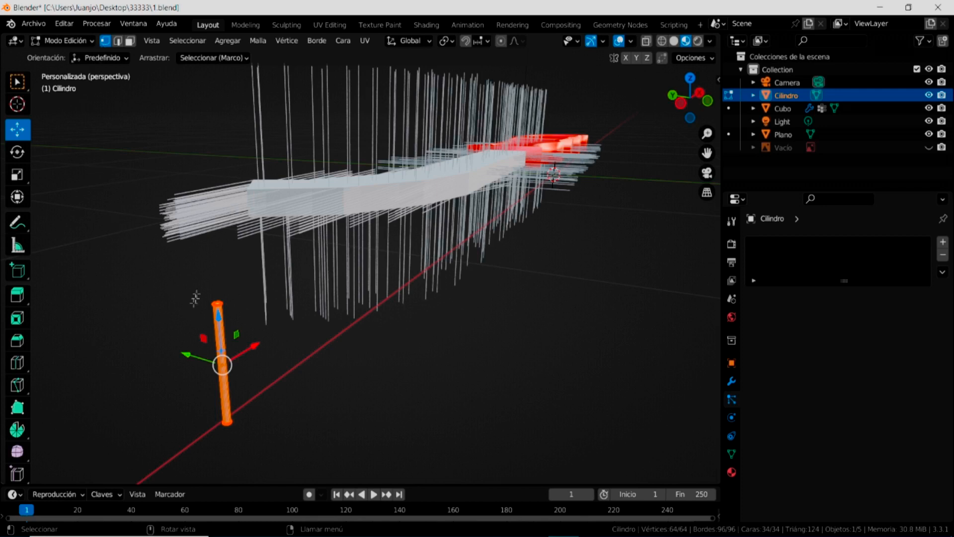
pyautogui.moveTo(197, 282); pyautogui.dragTo(231, 314)
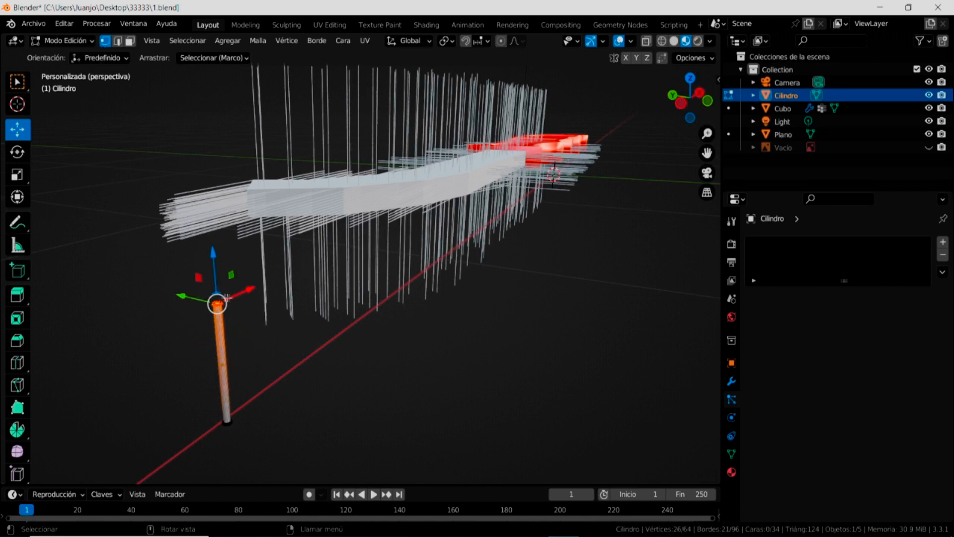
pyautogui.click(645, 42)
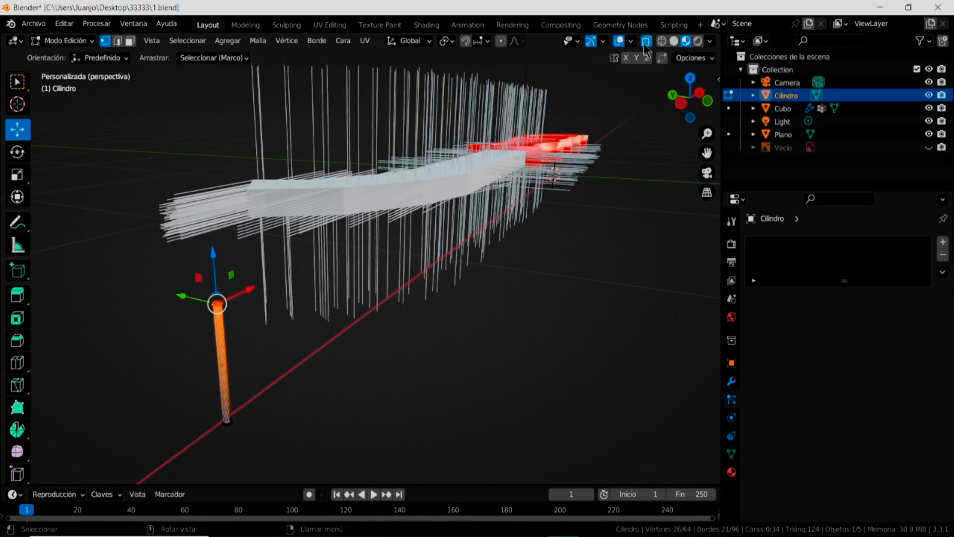
pyautogui.moveTo(167, 271); pyautogui.dragTo(240, 329)
# - Extrude the rod's upper end twice in opposite sideways directions to start a zigzag, rising about 0.026 m and 0.043 m
pyautogui.press('e')
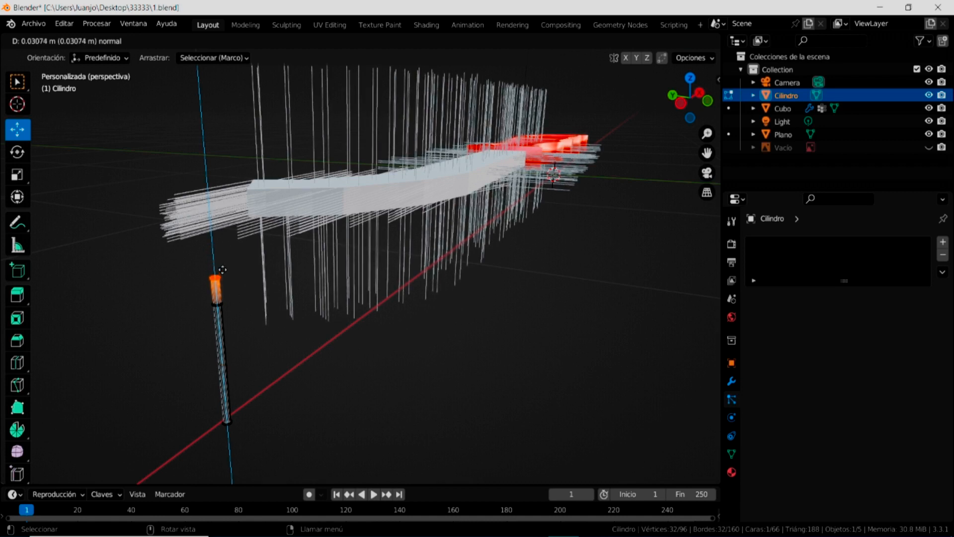
pyautogui.middleClick(219, 265)
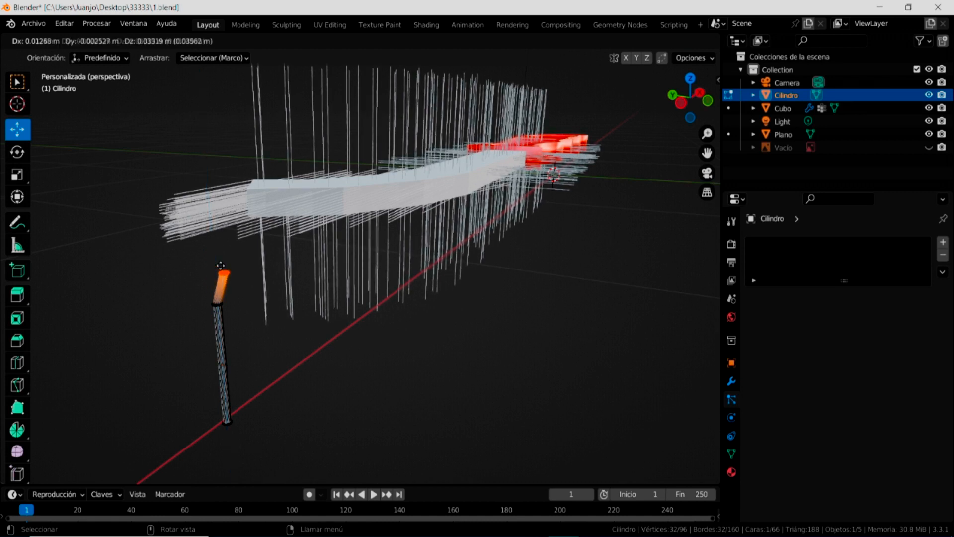
pyautogui.click(187, 274)
pyautogui.press('e')
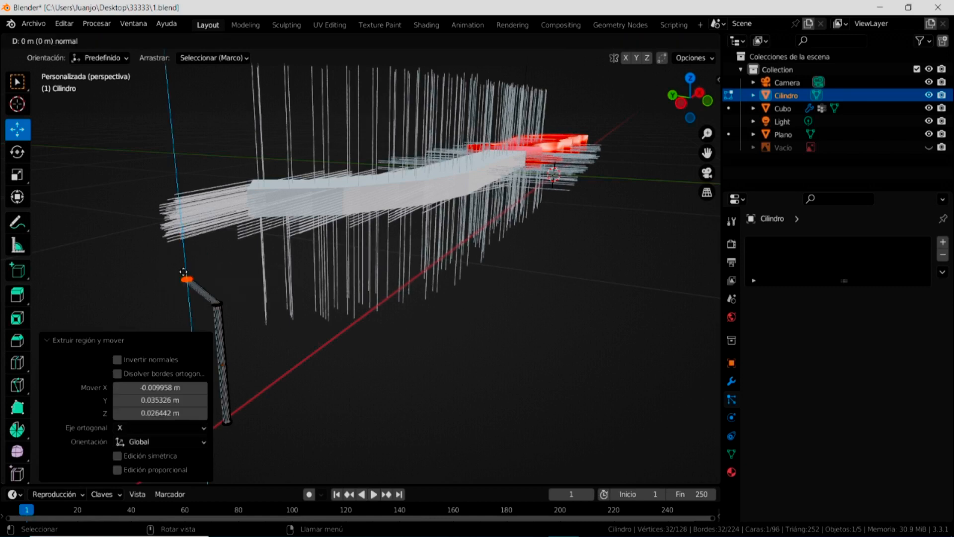
pyautogui.middleClick(219, 244)
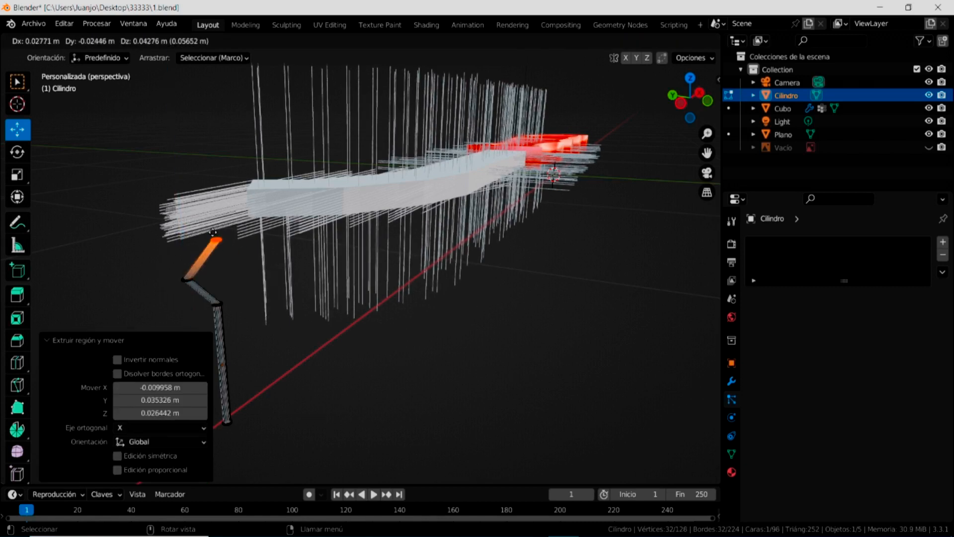
pyautogui.click(219, 240)
# - Continue the zigzag with two extrusions rising about 0.052 m and 0.072 m, ending with a straight extrusion of about 0.034 m
pyautogui.press('e')
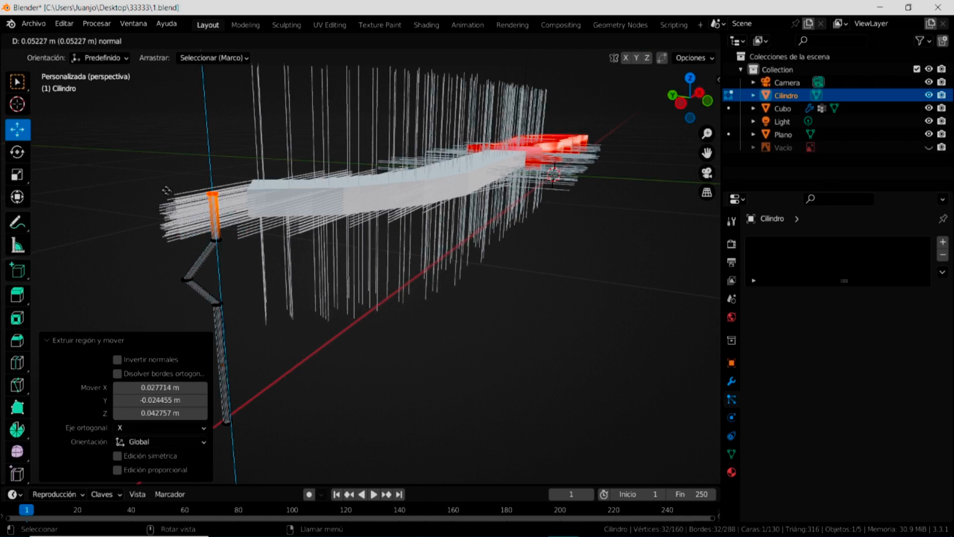
pyautogui.middleClick(163, 186)
pyautogui.click(162, 185)
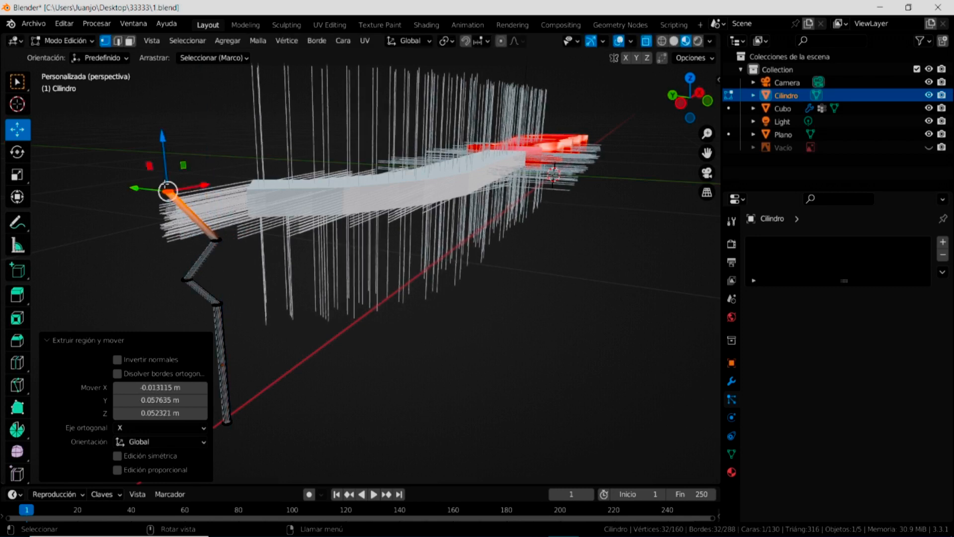
pyautogui.press('e')
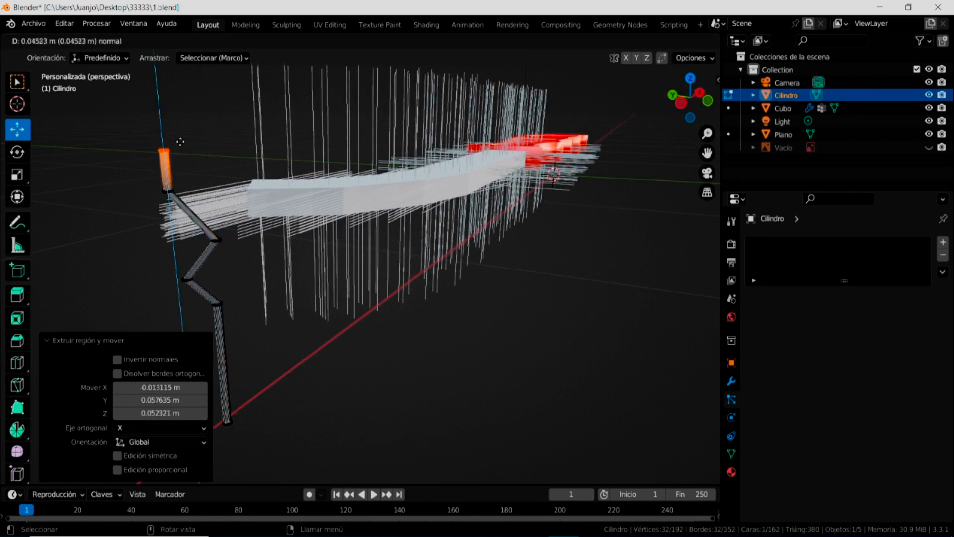
pyautogui.middleClick(184, 141)
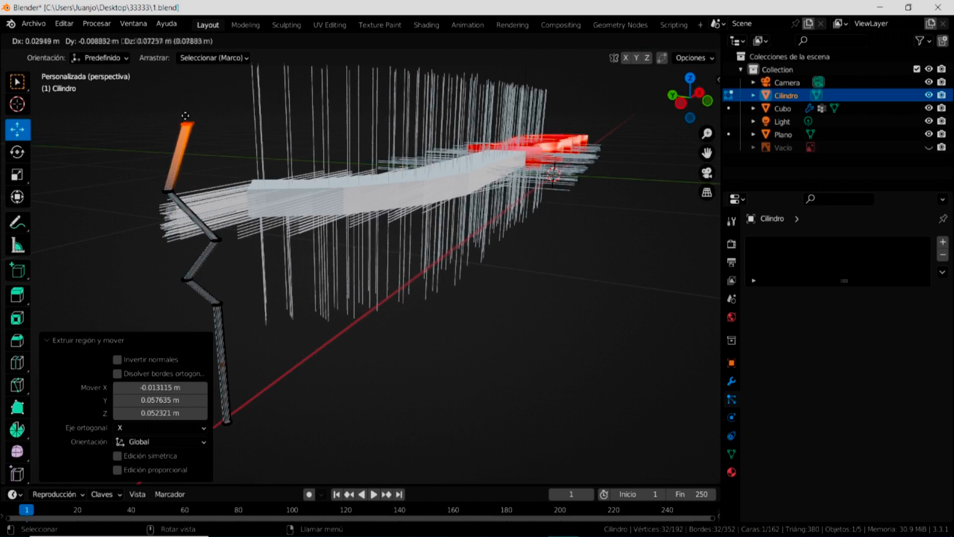
pyautogui.click(192, 121)
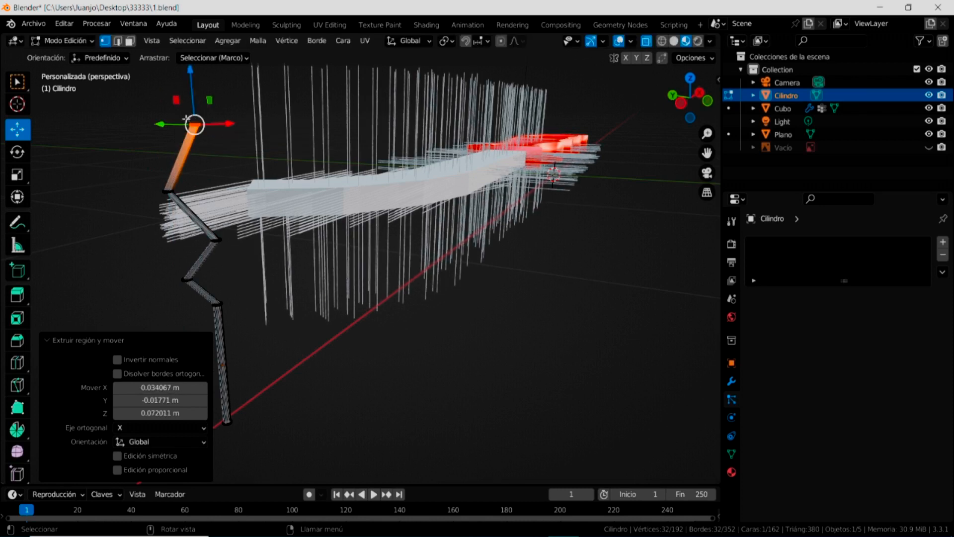
pyautogui.press('e')
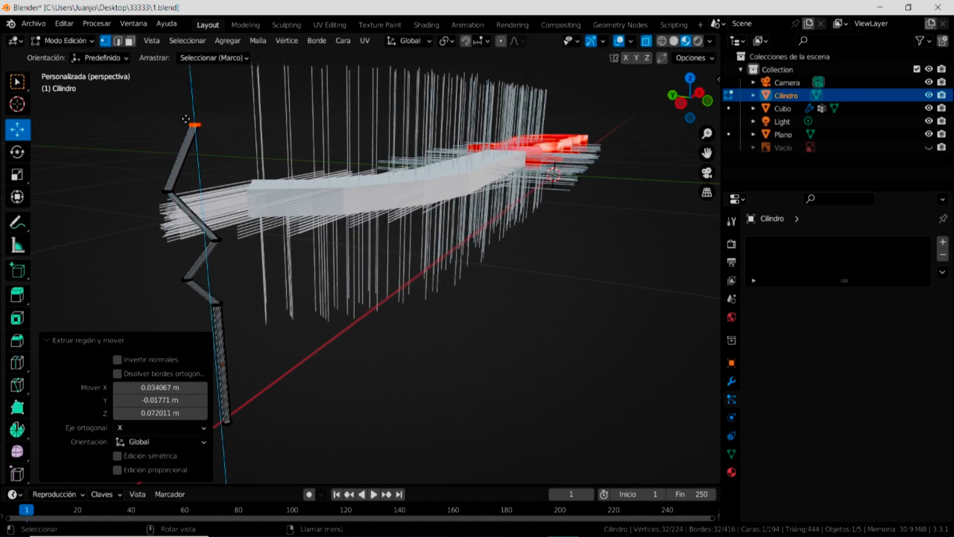
pyautogui.click(191, 89)
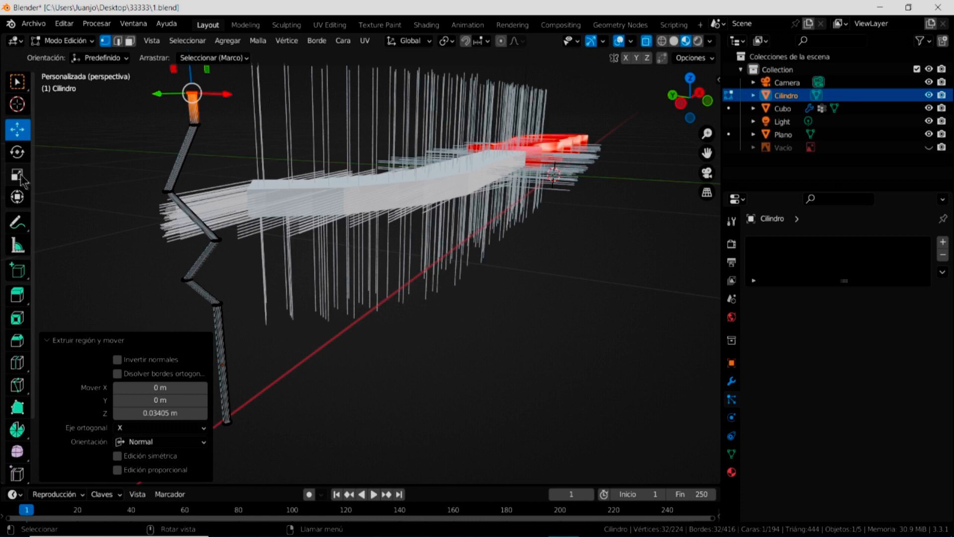
# - Shrink the wire's upper end ring uniformly to about 0.265 so the last segment tapers
pyautogui.keyDown('shift'); pyautogui.moveTo(304, 249); pyautogui.dragTo(348, 297, button='middle'); pyautogui.keyUp('shift')
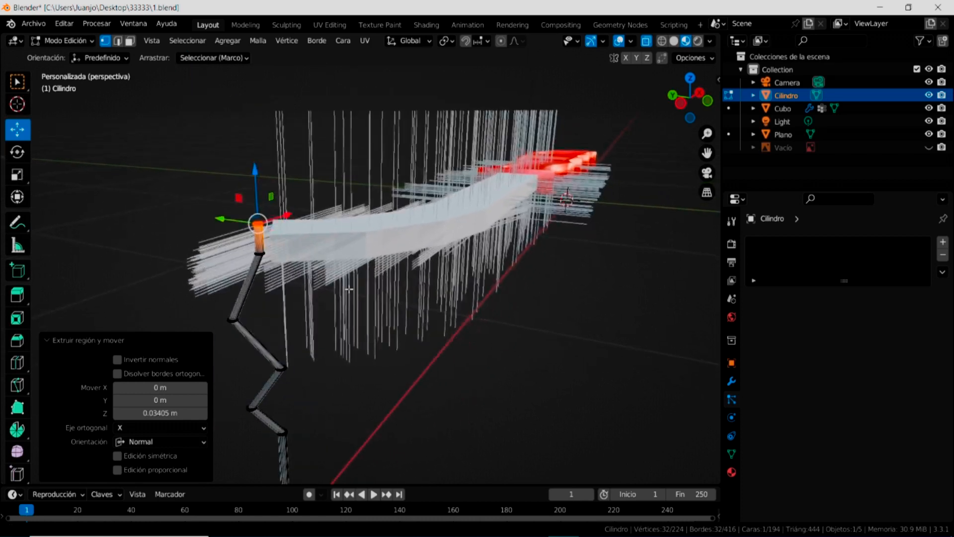
pyautogui.scroll(4, 257, 241)
pyautogui.scroll(-4, 257, 241)
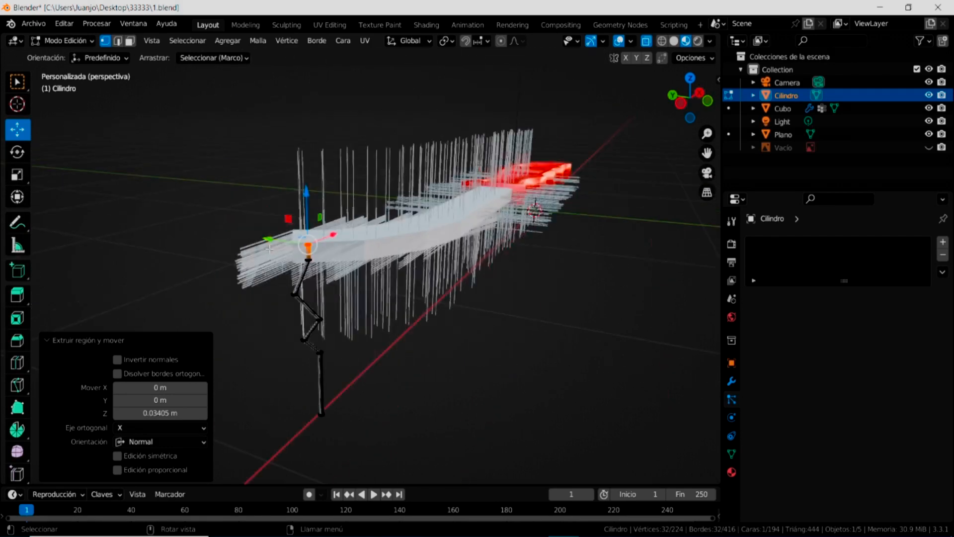
pyautogui.scroll(5, 328, 241)
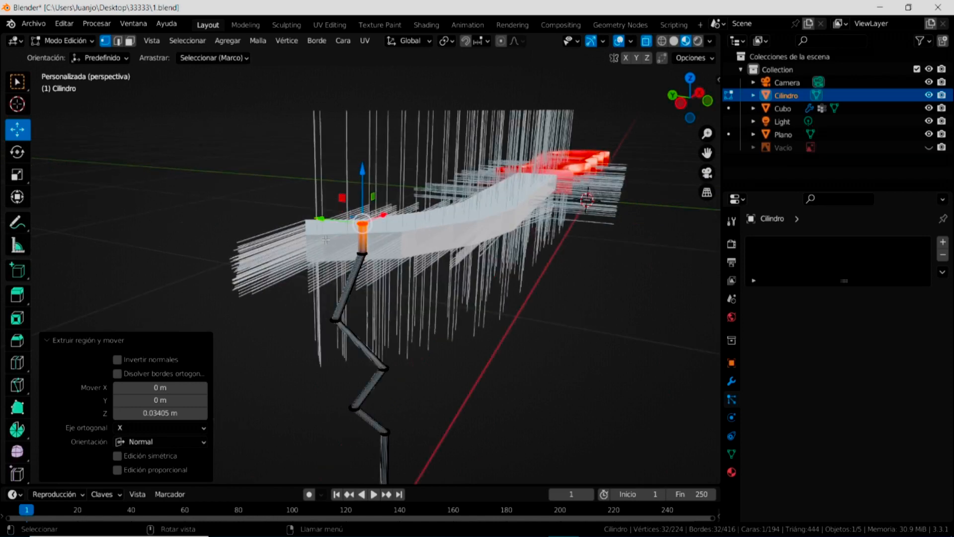
pyautogui.moveTo(437, 226)
pyautogui.keyDown('shift'); pyautogui.mouseDown(button='middle')
pyautogui.moveTo(437, 255)
pyautogui.moveTo(444, 220)
pyautogui.mouseUp(button='middle'); pyautogui.keyUp('shift')
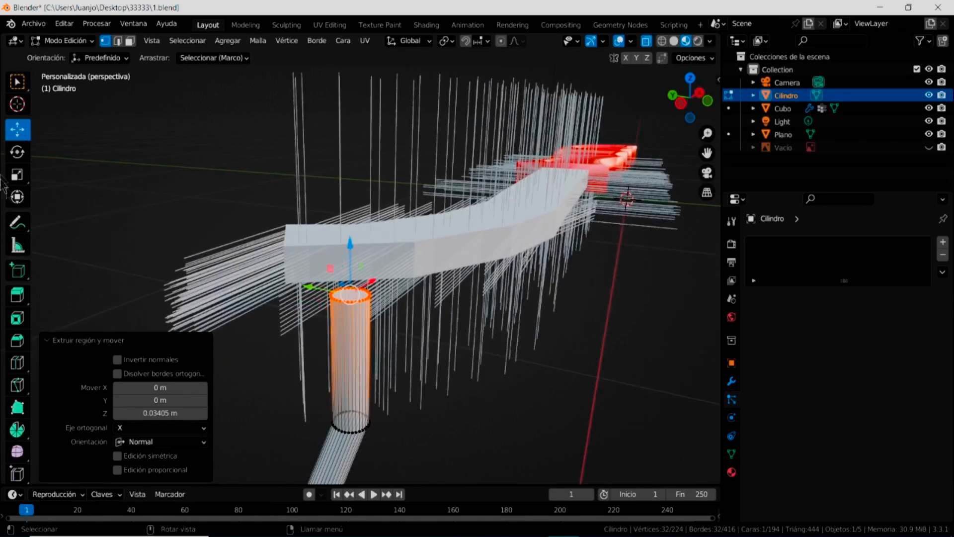
pyautogui.click(16, 175)
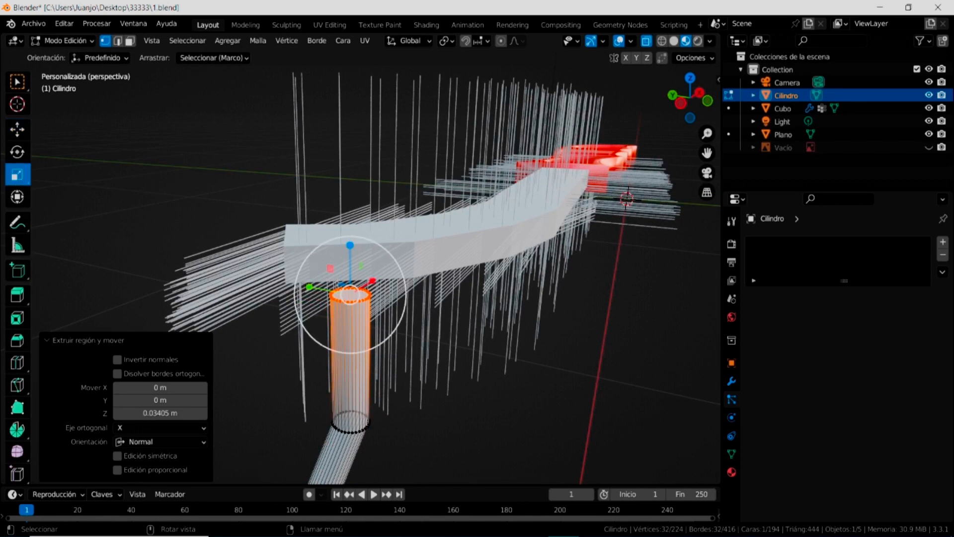
pyautogui.moveTo(406, 308); pyautogui.dragTo(365, 292)
# - Raise the tapered tip of the wire about 0.022 m along Z
pyautogui.click(17, 129)
pyautogui.moveTo(351, 250); pyautogui.dragTo(340, 155)
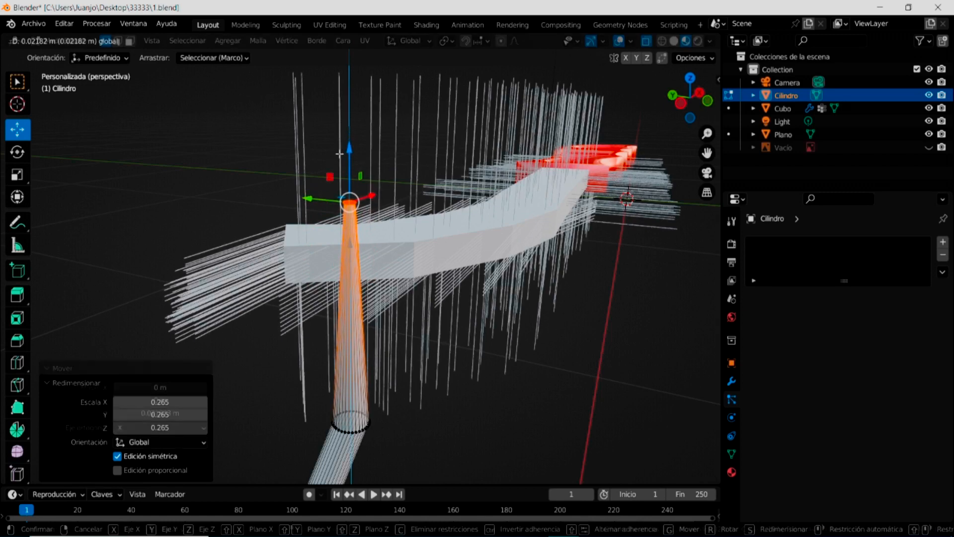
pyautogui.scroll(-3, 459, 392)
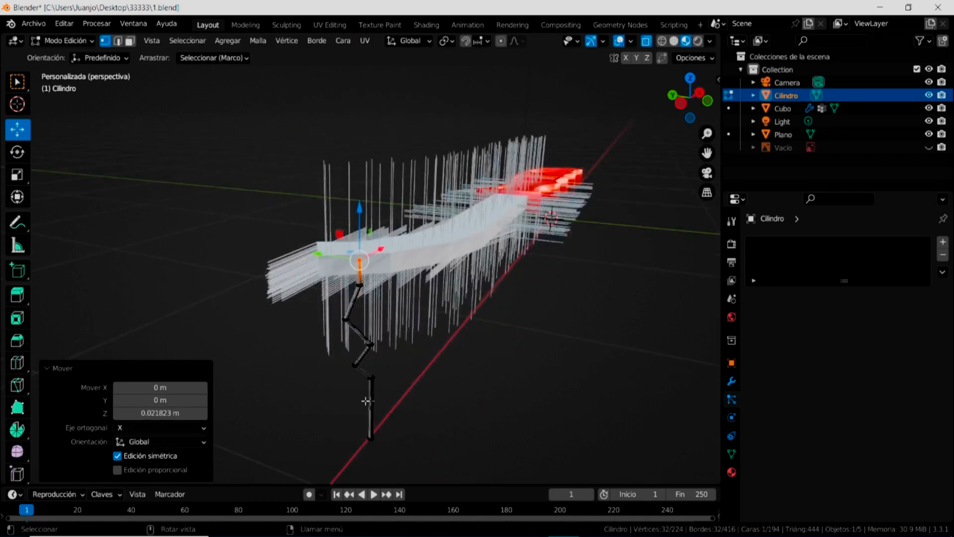
# - Leave mesh editing of the zigzag wire and return to Object Mode
pyautogui.click(17, 81)
pyautogui.click(79, 42)
pyautogui.click(76, 45)
pyautogui.click(76, 45)
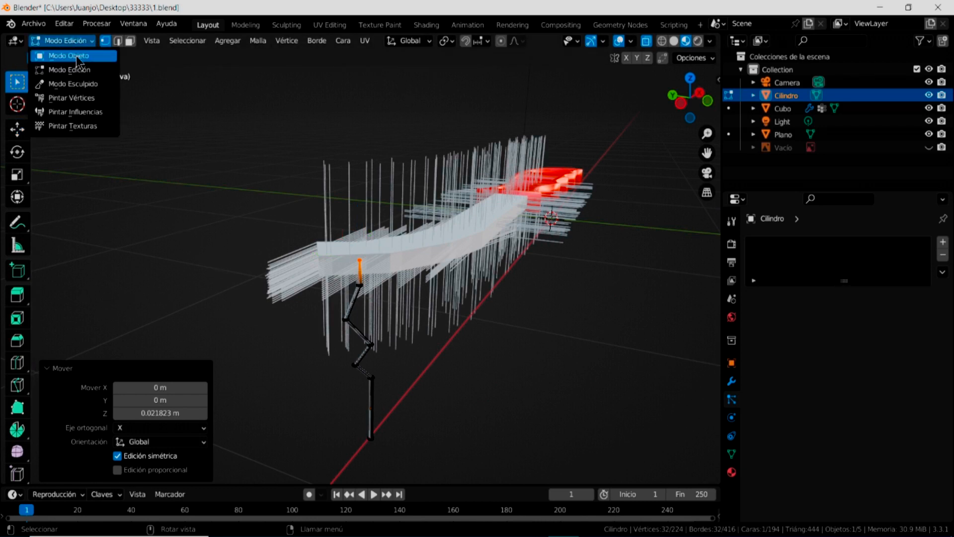
pyautogui.click(77, 56)
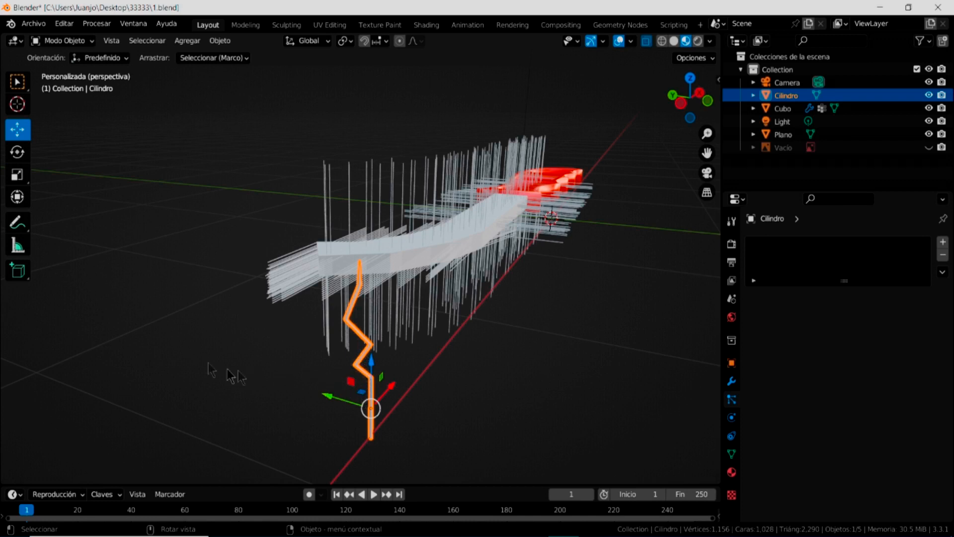
# - Scale the wire by about 1.508 along Z, 0.408 uniformly, 1.179 along Z and finally 0.906 uniformly
pyautogui.click(18, 180)
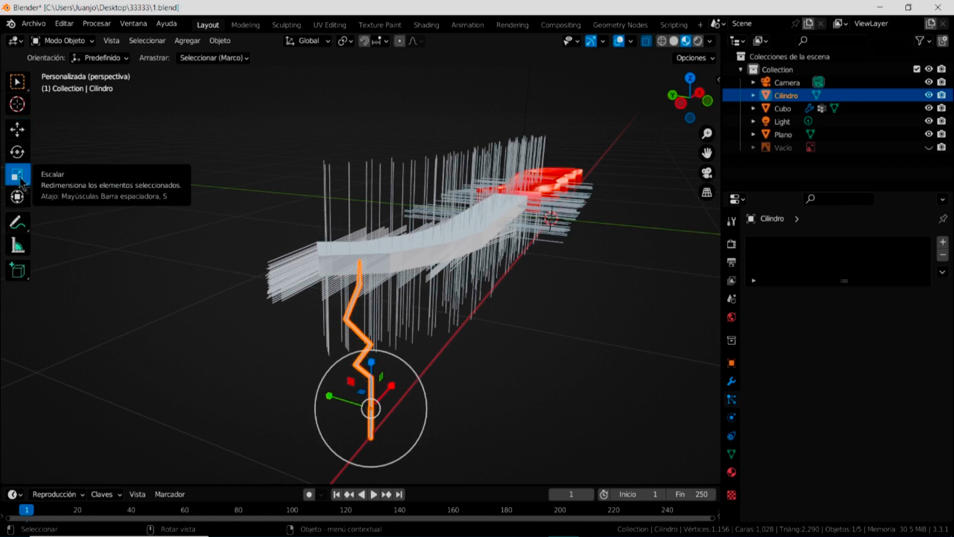
pyautogui.moveTo(368, 362); pyautogui.dragTo(378, 339)
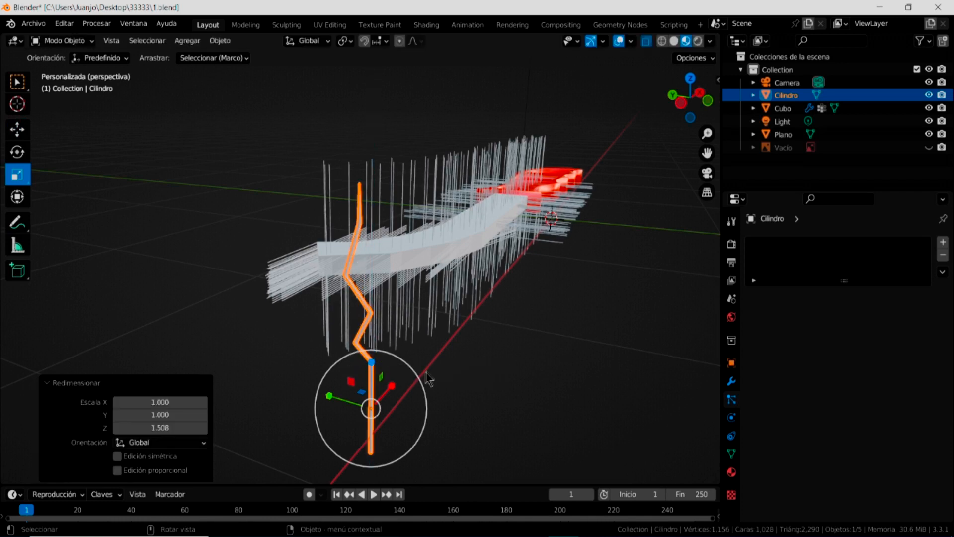
pyautogui.moveTo(419, 380); pyautogui.dragTo(393, 395)
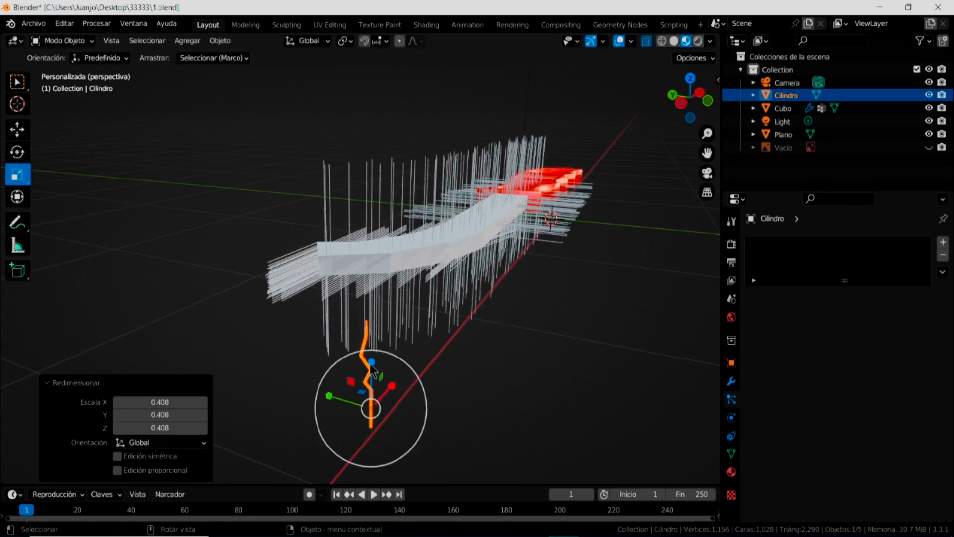
pyautogui.moveTo(373, 368); pyautogui.dragTo(375, 376)
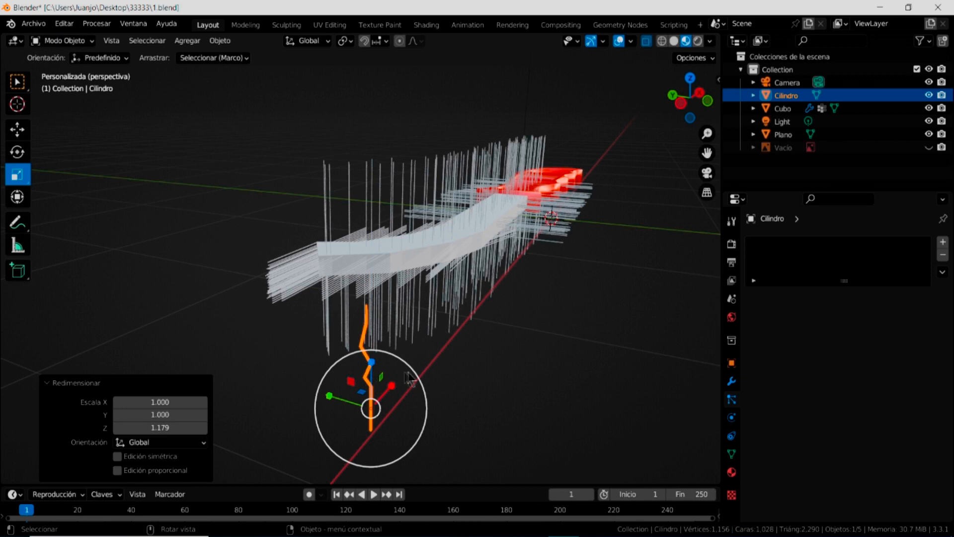
pyautogui.moveTo(412, 380); pyautogui.dragTo(395, 370)
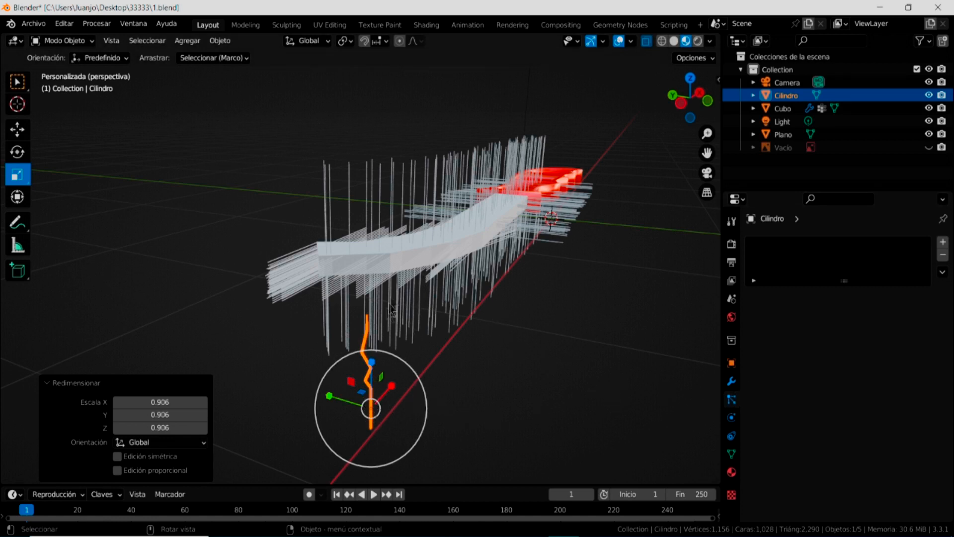
# - Render the bent bar's hair particles as Objeto, with the zigzag wire Cilindro as the instanced object
pyautogui.click(424, 251)
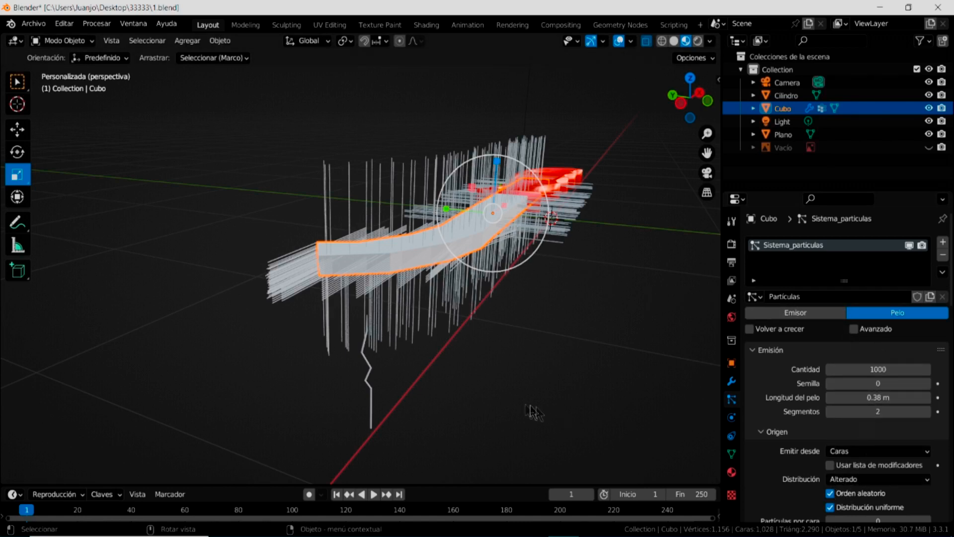
pyautogui.click(368, 406)
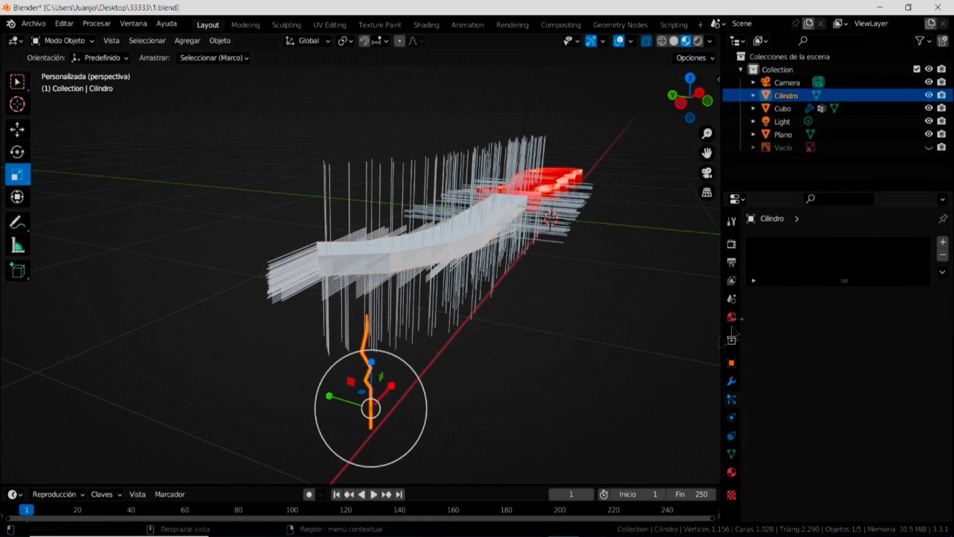
pyautogui.click(426, 245)
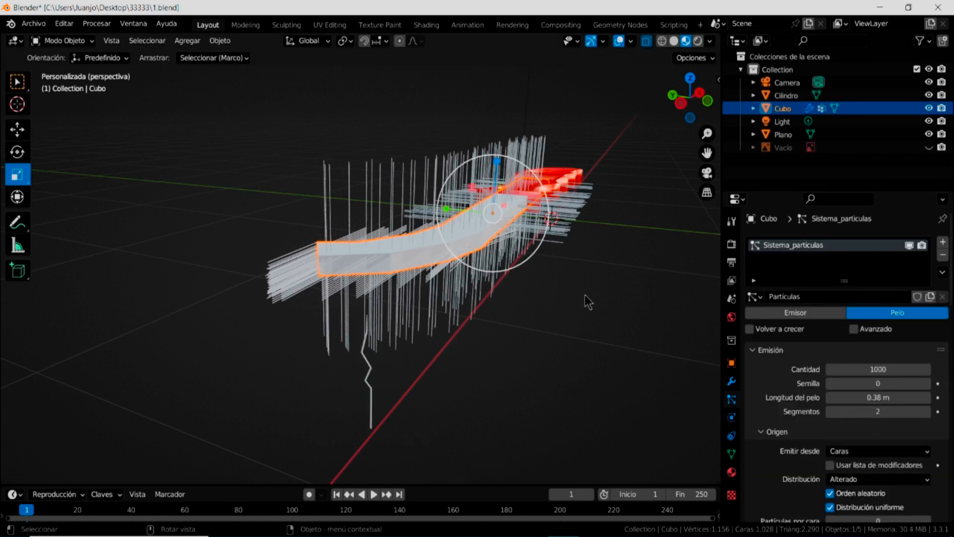
pyautogui.moveTo(951, 276); pyautogui.dragTo(951, 322)
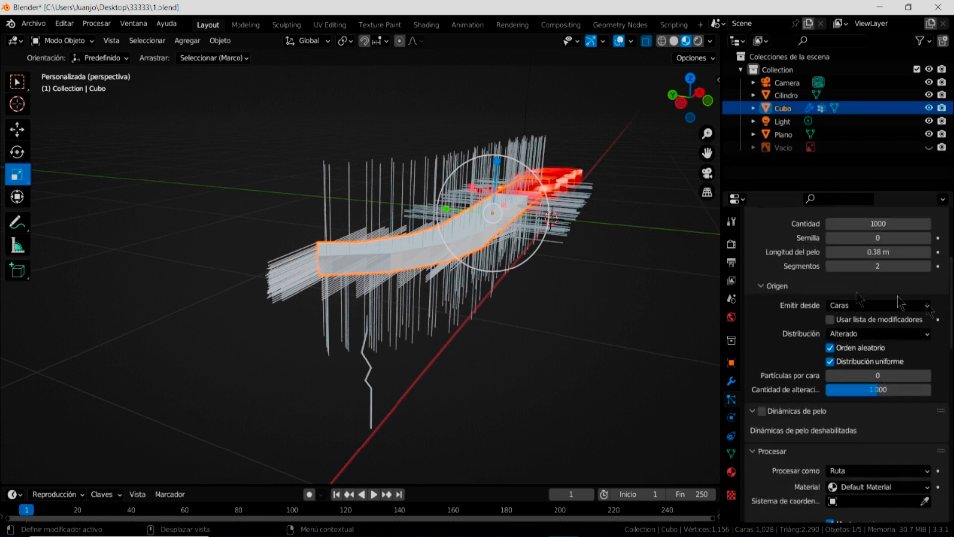
pyautogui.moveTo(950, 325); pyautogui.dragTo(944, 368)
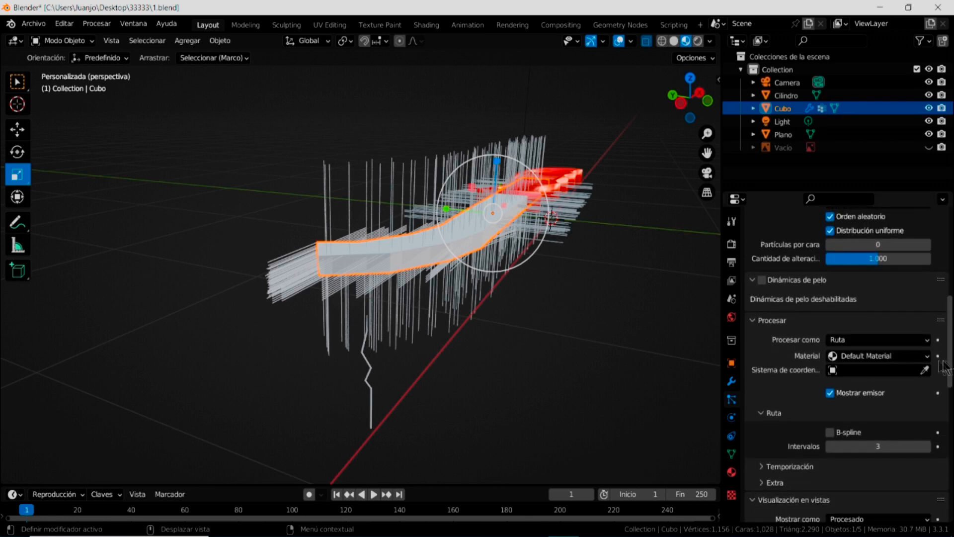
pyautogui.click(851, 342)
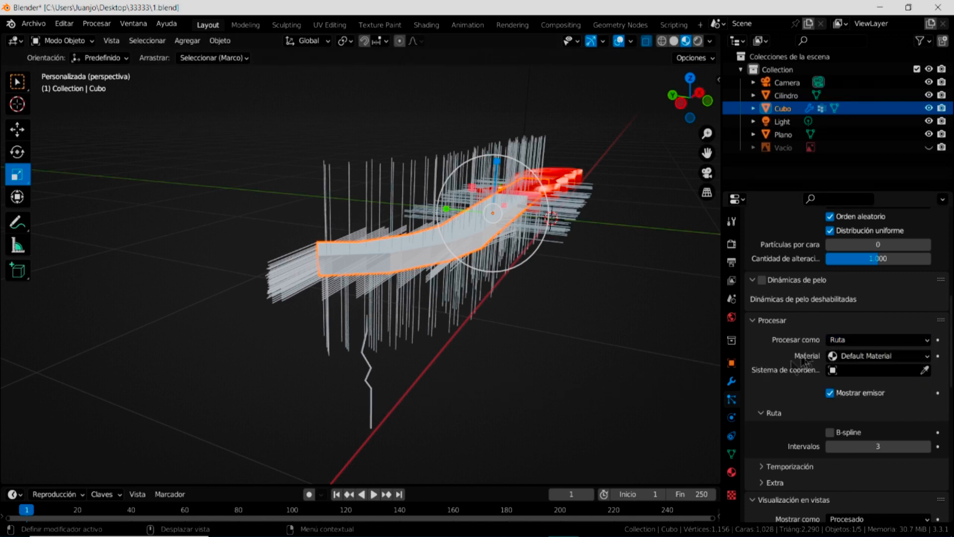
pyautogui.click(869, 343)
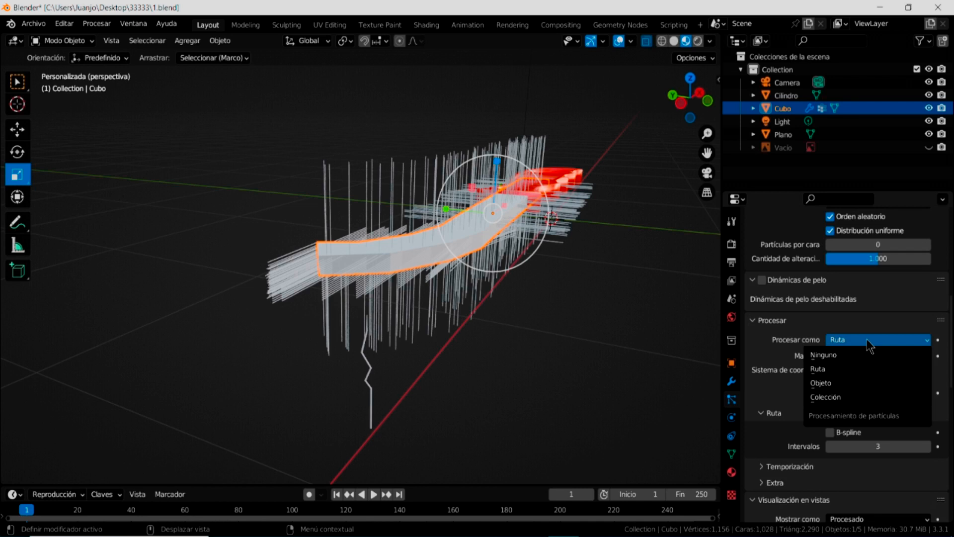
pyautogui.click(823, 383)
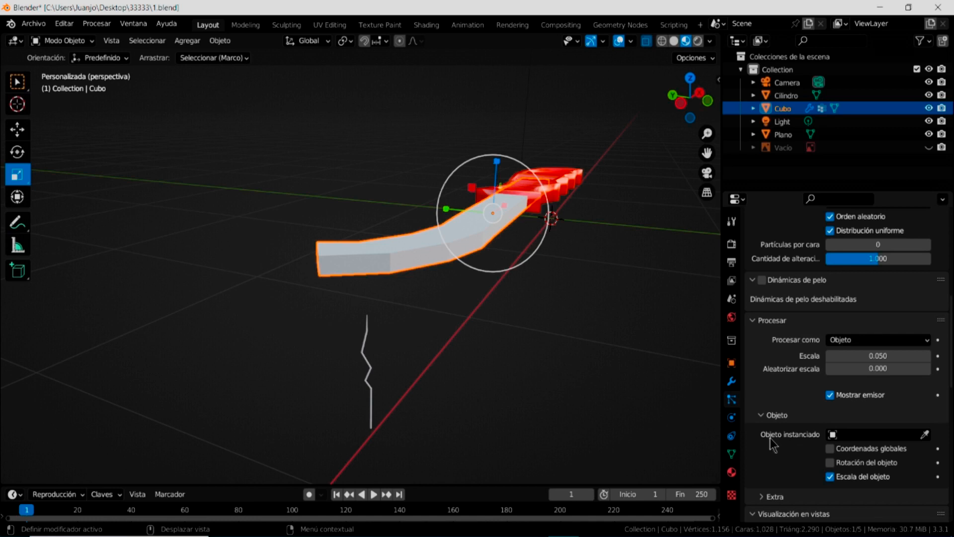
pyautogui.click(925, 434)
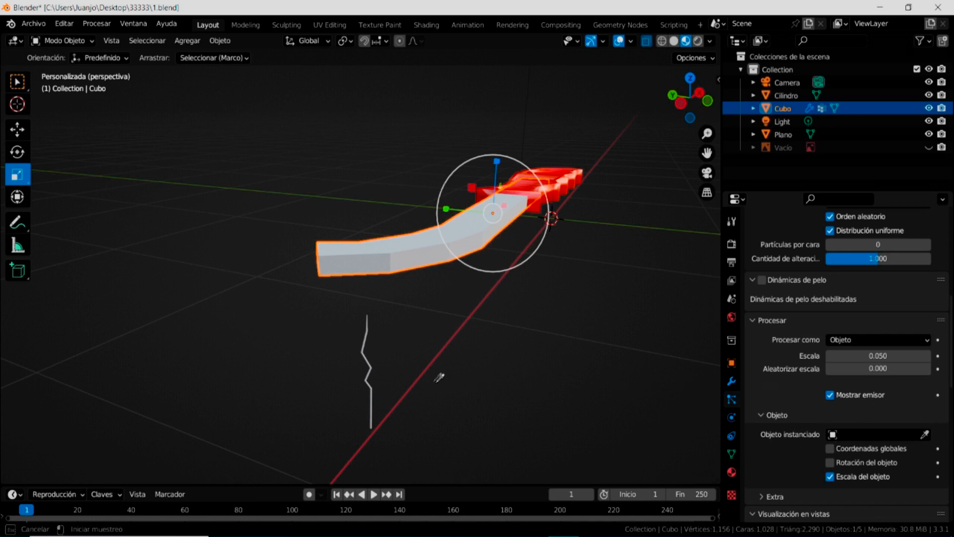
pyautogui.click(369, 380)
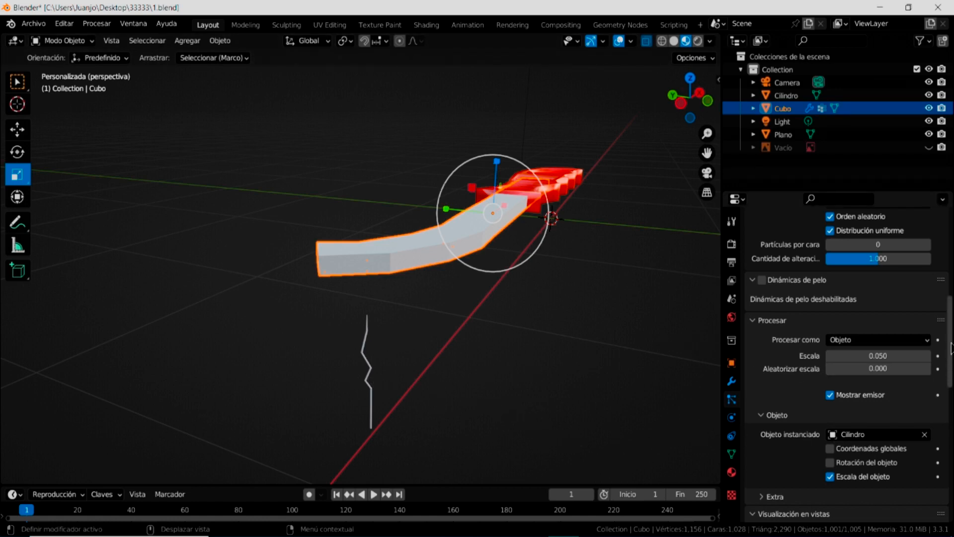
# - Set the render scale of the bar's wire particles to 3.470
pyautogui.moveTo(952, 348)
pyautogui.mouseDown()
pyautogui.moveTo(951, 258)
pyautogui.moveTo(953, 353)
pyautogui.moveTo(952, 339)
pyautogui.mouseUp()
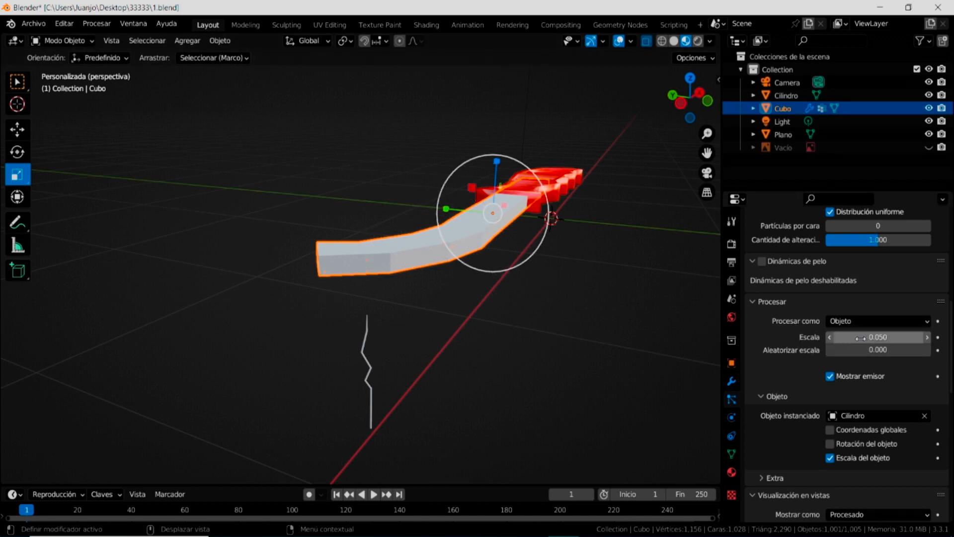
pyautogui.moveTo(867, 338); pyautogui.dragTo(907, 337)
pyautogui.moveTo(501, 258)
pyautogui.mouseDown(button='middle')
pyautogui.moveTo(442, 293)
pyautogui.moveTo(453, 261)
pyautogui.moveTo(502, 264)
pyautogui.mouseUp(button='middle')
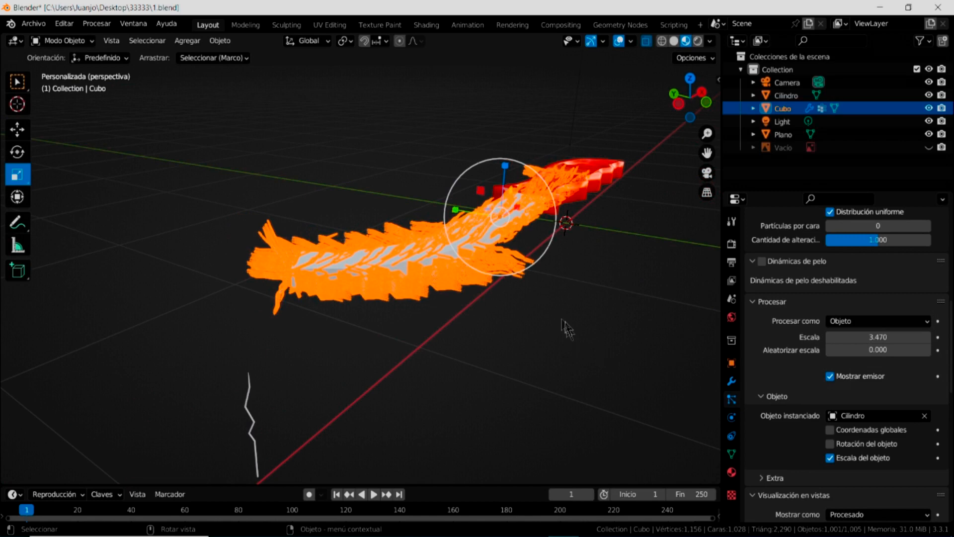
pyautogui.moveTo(532, 315)
pyautogui.mouseDown(button='middle')
pyautogui.moveTo(562, 342)
pyautogui.moveTo(536, 330)
pyautogui.mouseUp(button='middle')
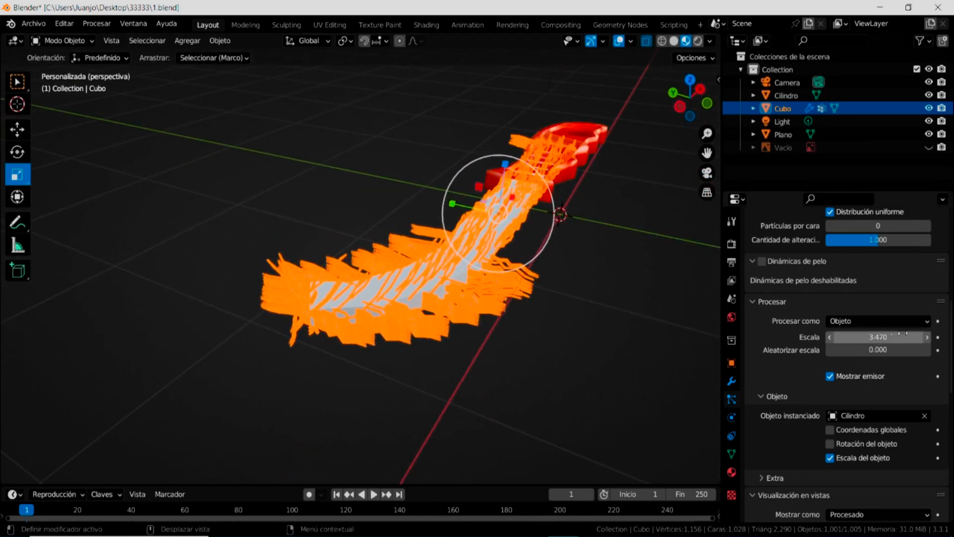
# - Raise the bar's hair particle count to 1847
pyautogui.scroll(6, 950, 368)
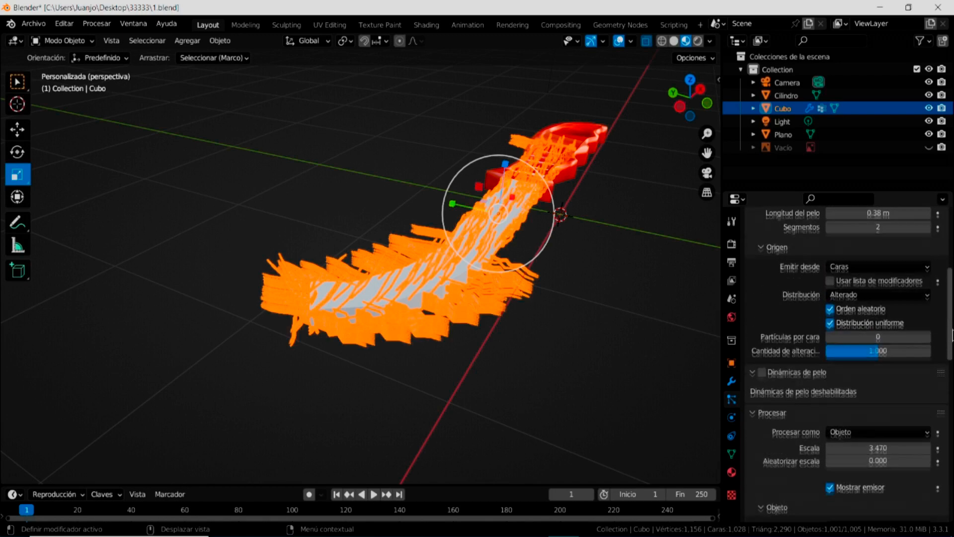
pyautogui.scroll(2, 503, 322)
pyautogui.moveTo(558, 391); pyautogui.dragTo(566, 392, button='middle')
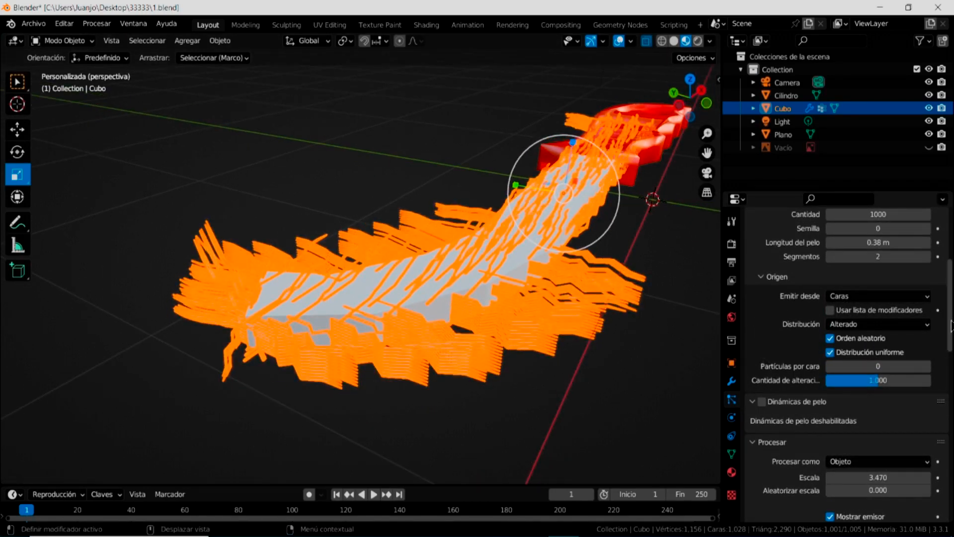
pyautogui.scroll(5, 951, 325)
pyautogui.moveTo(864, 318); pyautogui.dragTo(944, 318)
pyautogui.moveTo(874, 318); pyautogui.dragTo(878, 318)
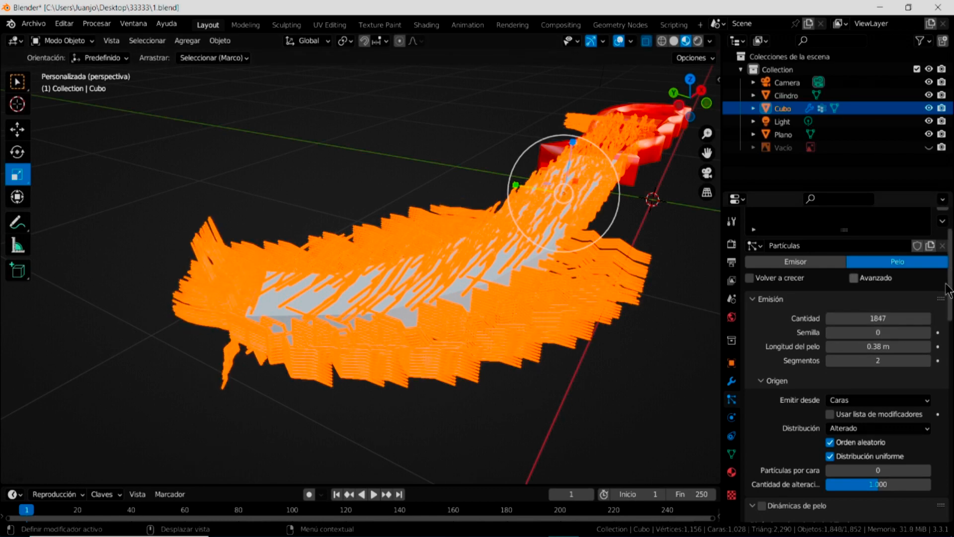
# - Assign the Alambritos vertex group to the hair density so wires grow only from that part of the bar
pyautogui.moveTo(951, 278); pyautogui.dragTo(953, 472)
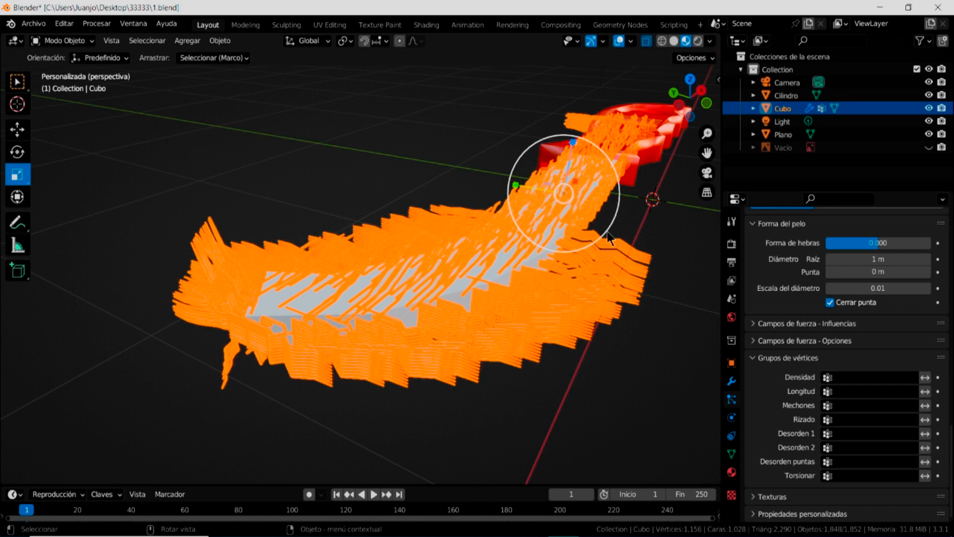
pyautogui.click(827, 378)
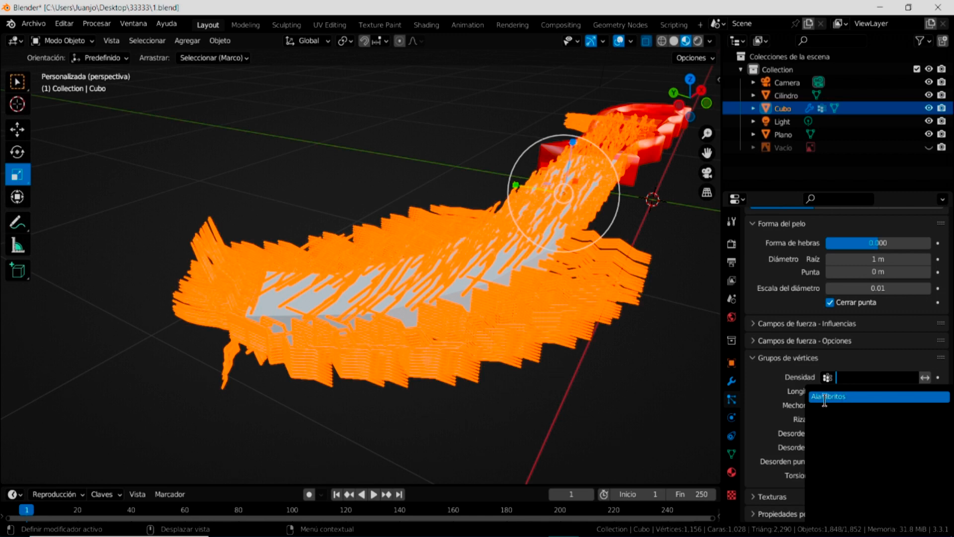
pyautogui.click(828, 397)
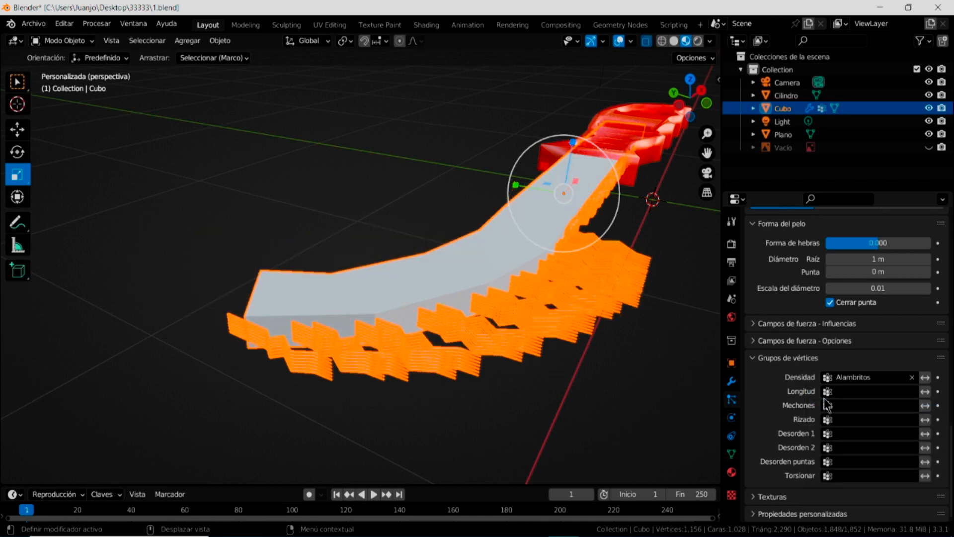
pyautogui.moveTo(536, 408); pyautogui.dragTo(494, 407, button='middle')
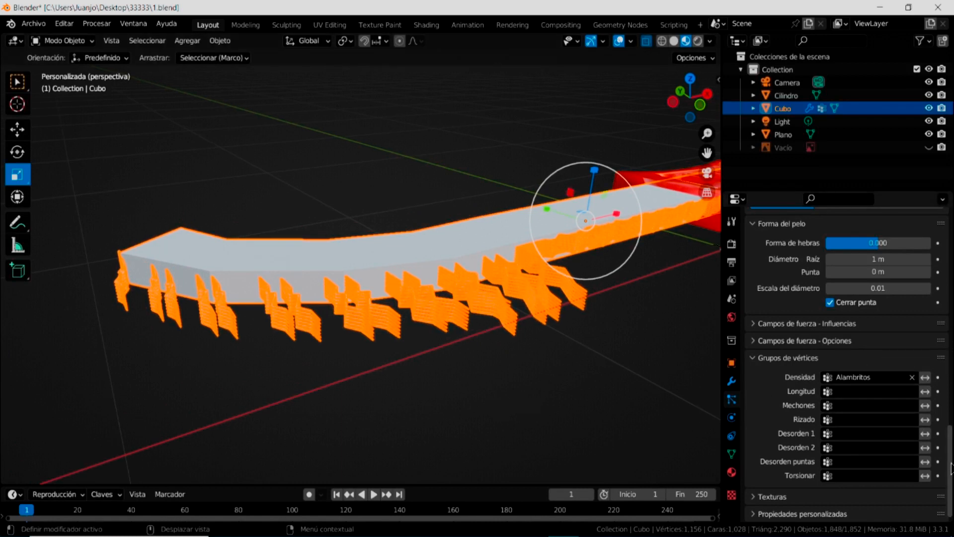
# - Increase the particle count to 3464 and set the emission seed to 38
pyautogui.moveTo(951, 467); pyautogui.dragTo(950, 459)
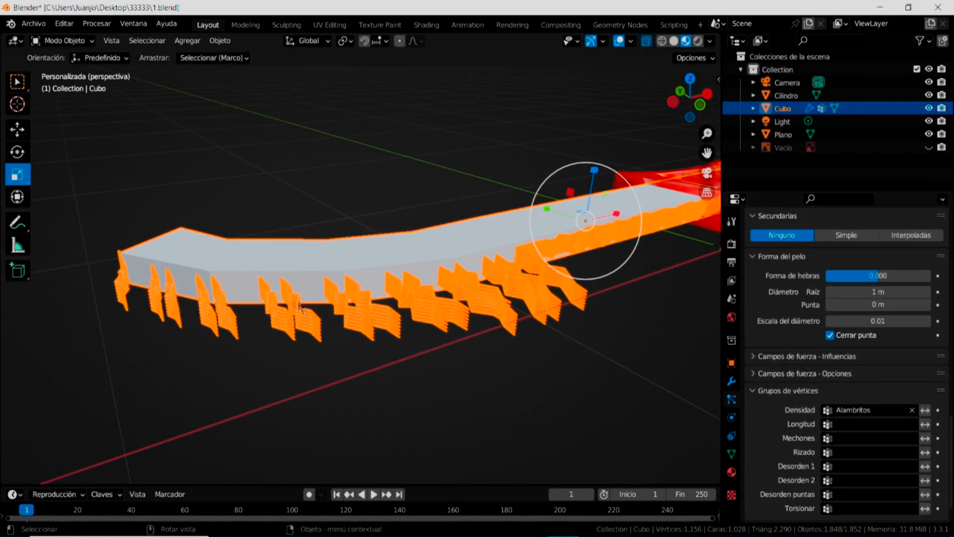
pyautogui.moveTo(950, 452); pyautogui.dragTo(951, 243)
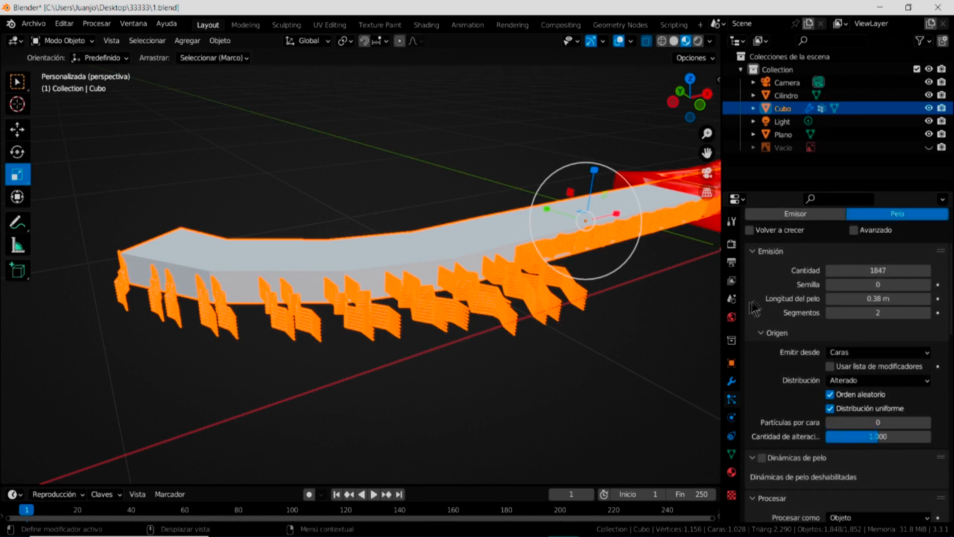
pyautogui.moveTo(847, 271); pyautogui.dragTo(877, 271)
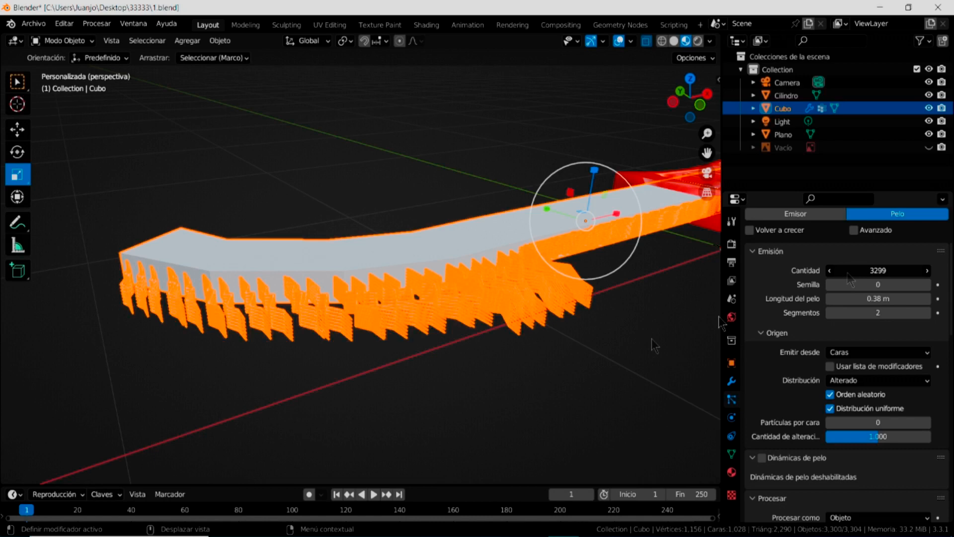
pyautogui.moveTo(536, 378)
pyautogui.mouseDown(button='middle')
pyautogui.moveTo(539, 342)
pyautogui.moveTo(526, 389)
pyautogui.mouseUp(button='middle')
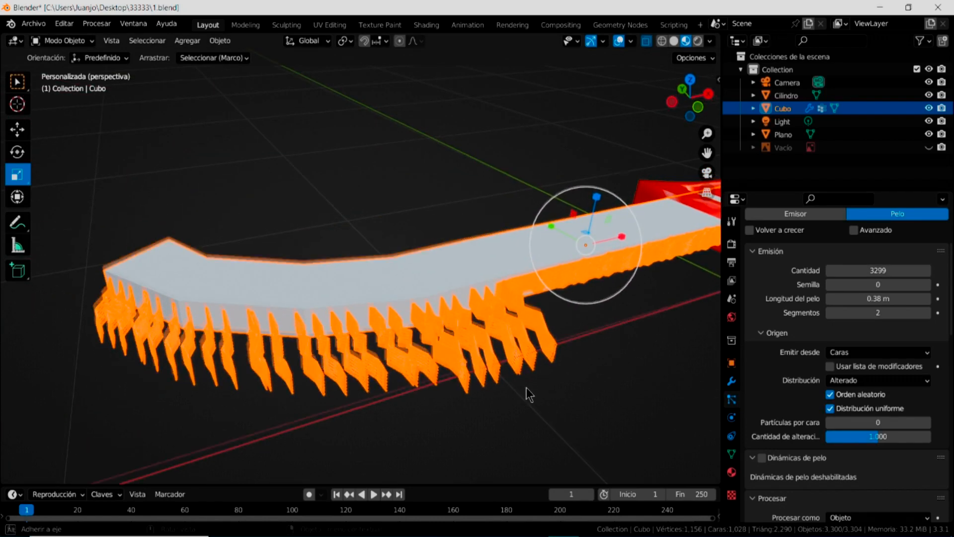
pyautogui.moveTo(860, 271); pyautogui.dragTo(885, 285)
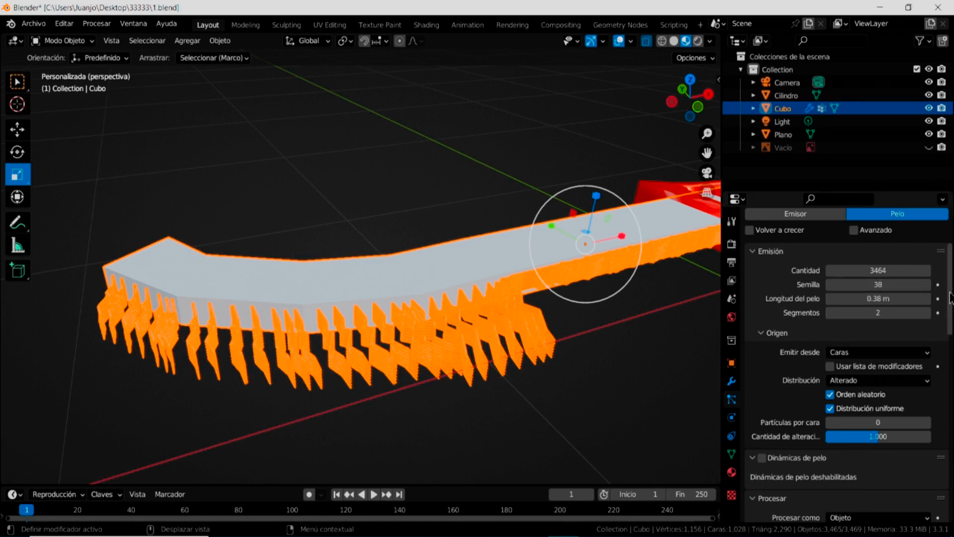
# - Enable the advanced options of the bar's hair particle system
pyautogui.scroll(-10, 950, 297)
pyautogui.scroll(10, 951, 298)
pyautogui.scroll(5, 946, 298)
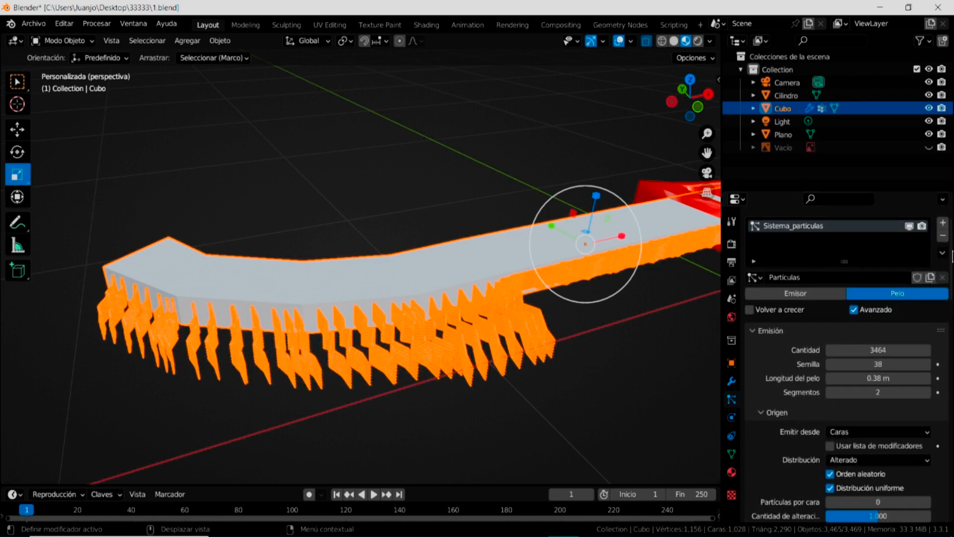
# - Enable particle rotation with its randomization at 0.299 and its phase randomization at 0.458
pyautogui.moveTo(950, 277); pyautogui.dragTo(952, 430)
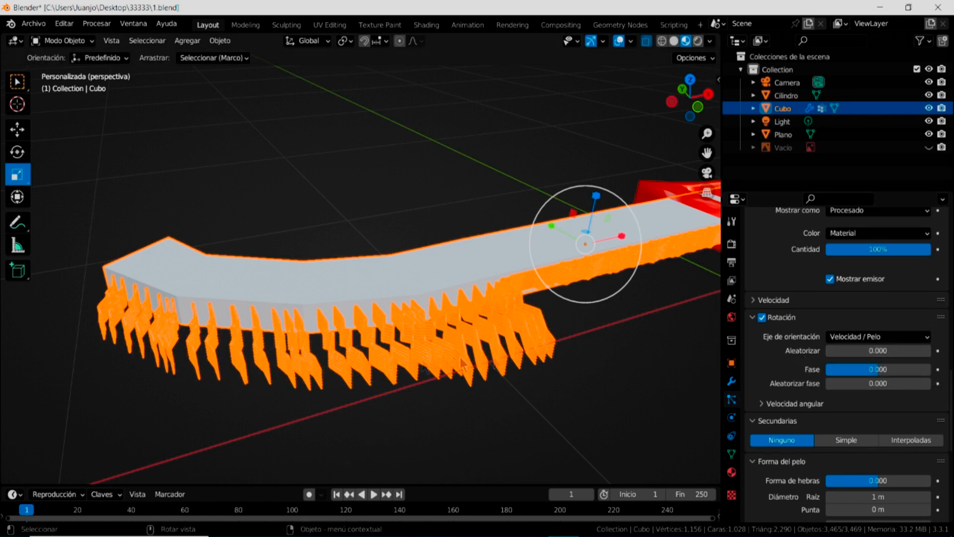
pyautogui.click(849, 351)
pyautogui.moveTo(848, 351); pyautogui.dragTo(854, 385)
pyautogui.click(845, 383)
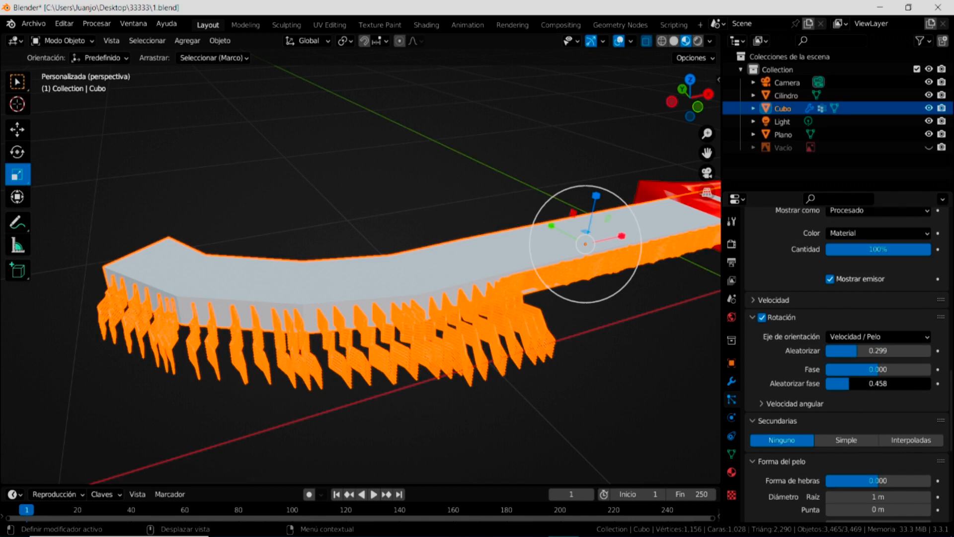
# - Set the bar hair's rotation orientation axis to global X and its randomization to 0.065
pyautogui.click(889, 338)
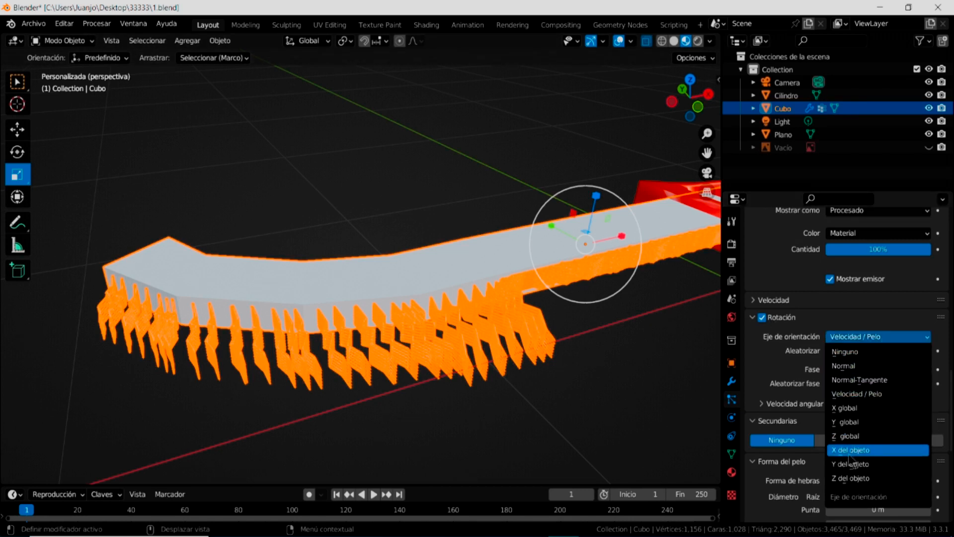
pyautogui.click(848, 410)
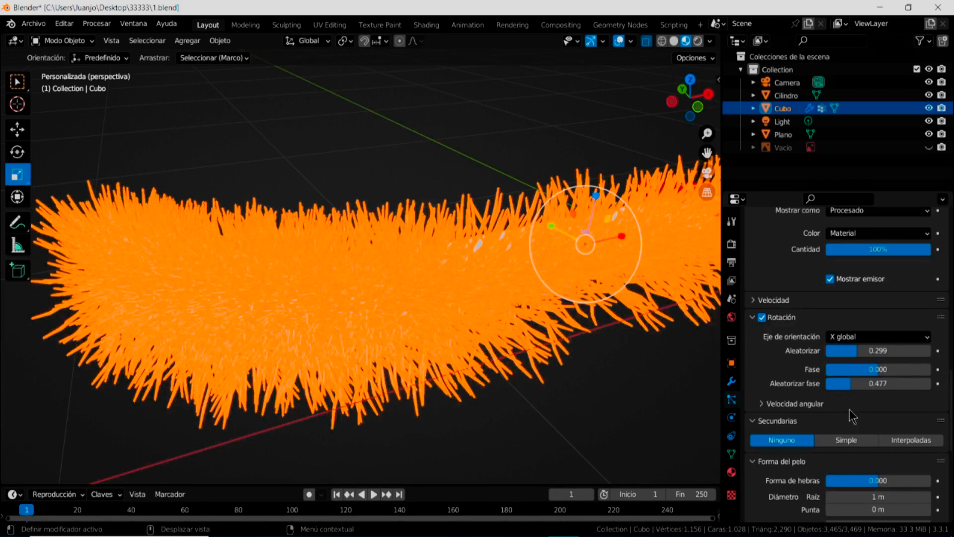
pyautogui.scroll(-3, 505, 343)
pyautogui.moveTo(506, 343); pyautogui.dragTo(573, 398, button='middle')
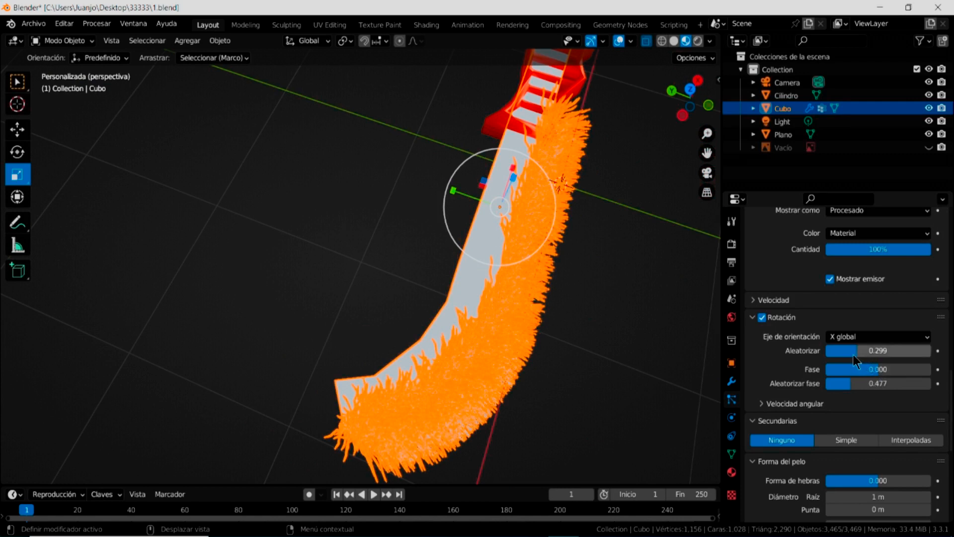
pyautogui.moveTo(854, 351); pyautogui.dragTo(831, 351)
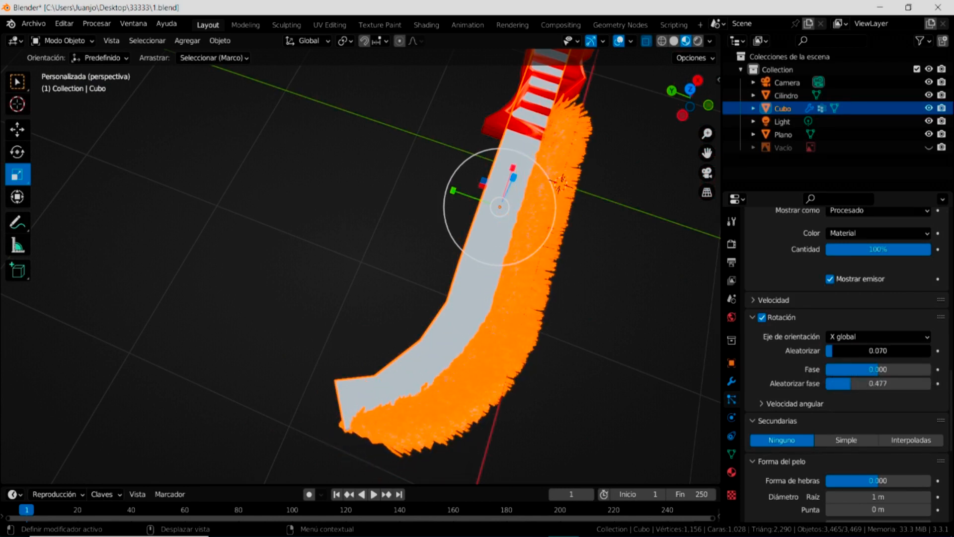
# - Set the hair rotation phase to 0.308 and lower its phase randomization
pyautogui.moveTo(547, 416)
pyautogui.mouseDown(button='middle')
pyautogui.moveTo(528, 389)
pyautogui.moveTo(528, 365)
pyautogui.moveTo(568, 360)
pyautogui.moveTo(570, 329)
pyautogui.mouseUp(button='middle')
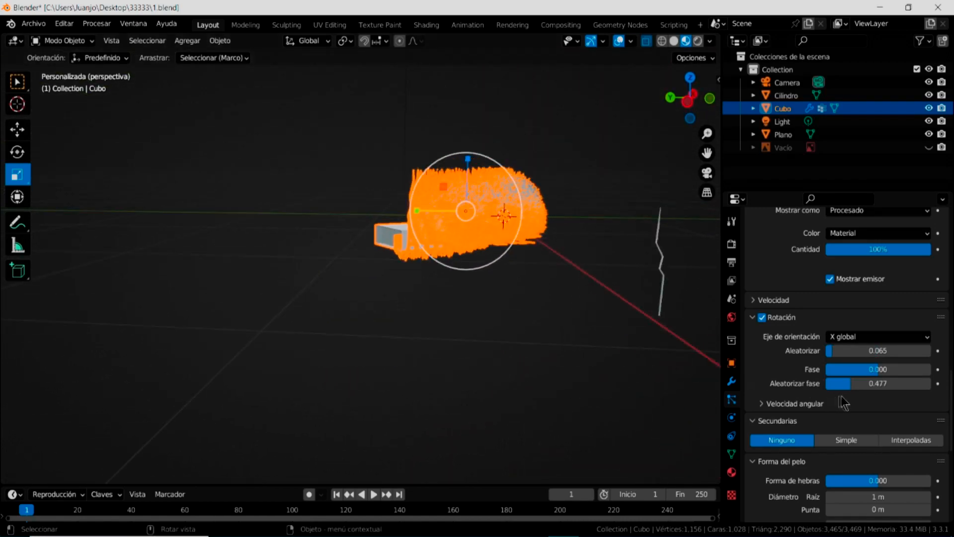
pyautogui.moveTo(881, 370); pyautogui.dragTo(913, 370)
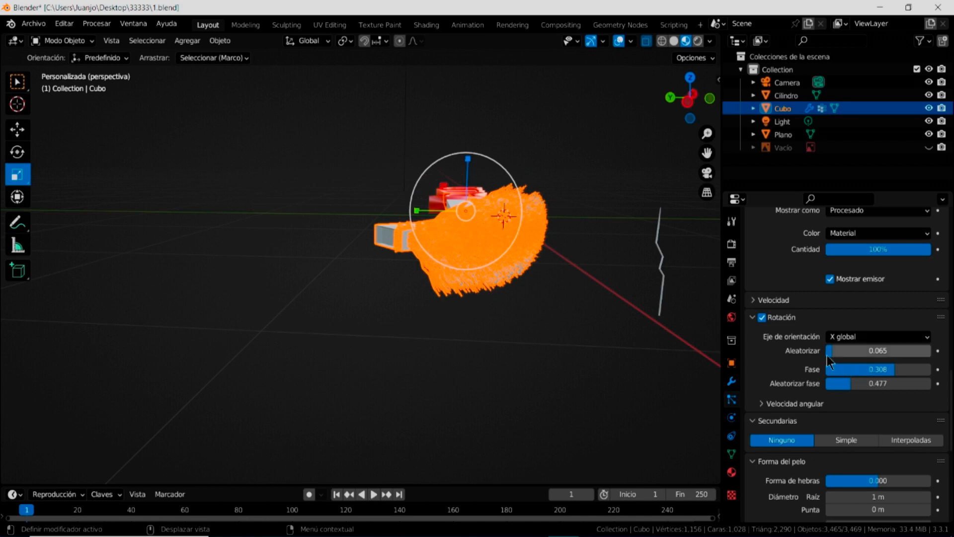
pyautogui.moveTo(829, 352); pyautogui.dragTo(829, 352)
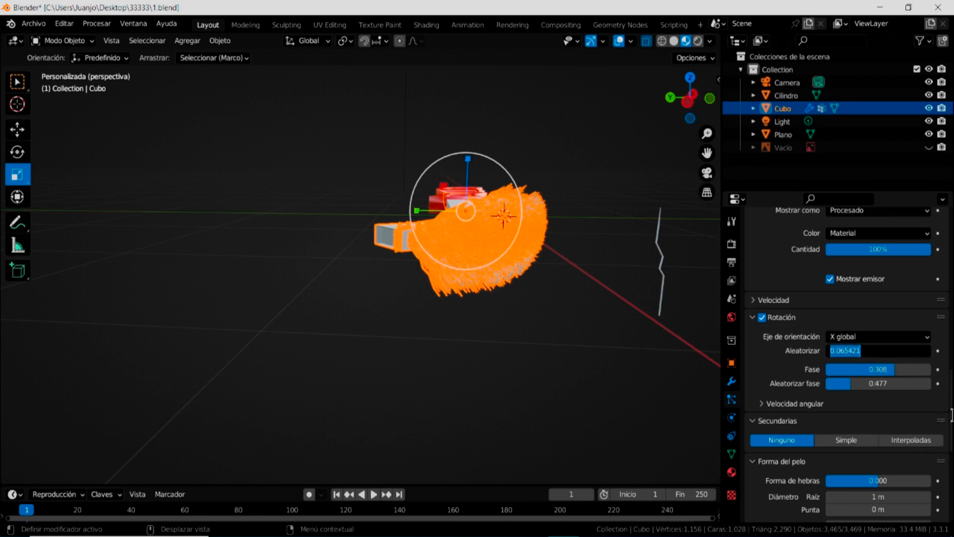
pyautogui.click(842, 390)
pyautogui.moveTo(846, 387); pyautogui.dragTo(835, 387)
# - Reduce the bar's hair particle count to 310
pyautogui.scroll(4, 949, 395)
pyautogui.scroll(15, 948, 395)
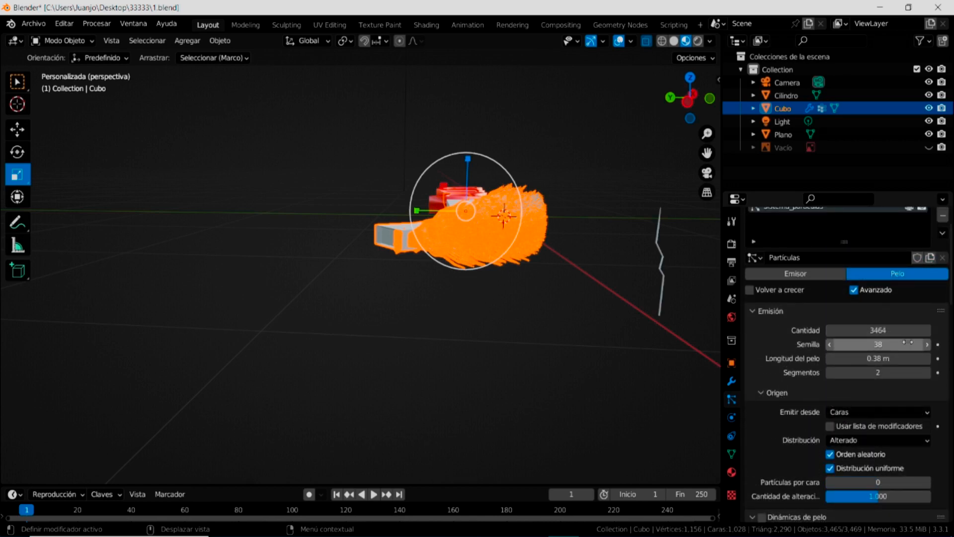
pyautogui.moveTo(898, 331); pyautogui.dragTo(796, 331)
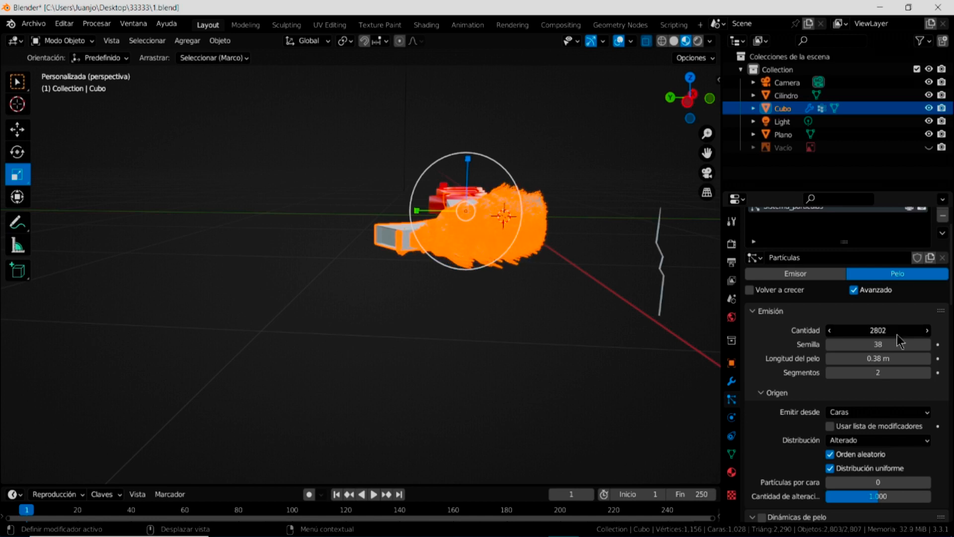
pyautogui.moveTo(898, 330); pyautogui.dragTo(783, 330)
pyautogui.moveTo(518, 305); pyautogui.dragTo(612, 348, button='middle')
pyautogui.click(867, 330)
pyautogui.write('311')
pyautogui.press('Return')
pyautogui.moveTo(873, 330); pyautogui.dragTo(873, 330)
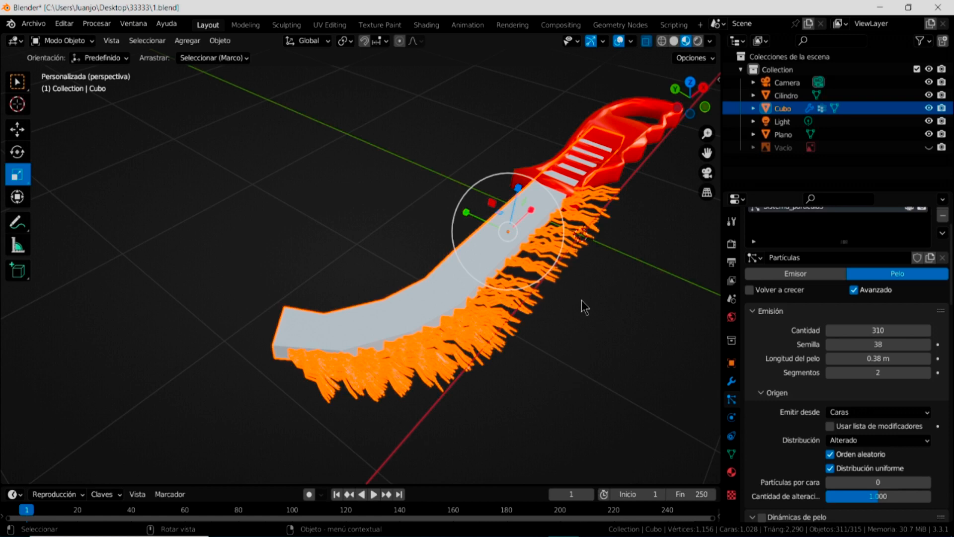
# - Cut away the hairs beside the handle in particle editing with the Cut brush, and return to object mode
pyautogui.click(599, 324)
pyautogui.moveTo(599, 324)
pyautogui.mouseDown(button='middle')
pyautogui.moveTo(582, 355)
pyautogui.moveTo(553, 370)
pyautogui.moveTo(560, 396)
pyautogui.moveTo(512, 378)
pyautogui.mouseUp(button='middle')
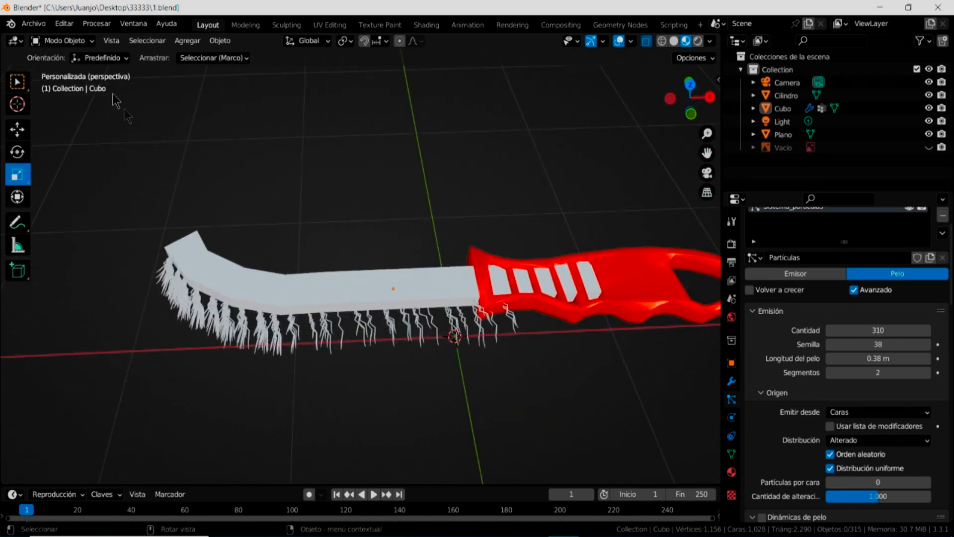
pyautogui.click(72, 41)
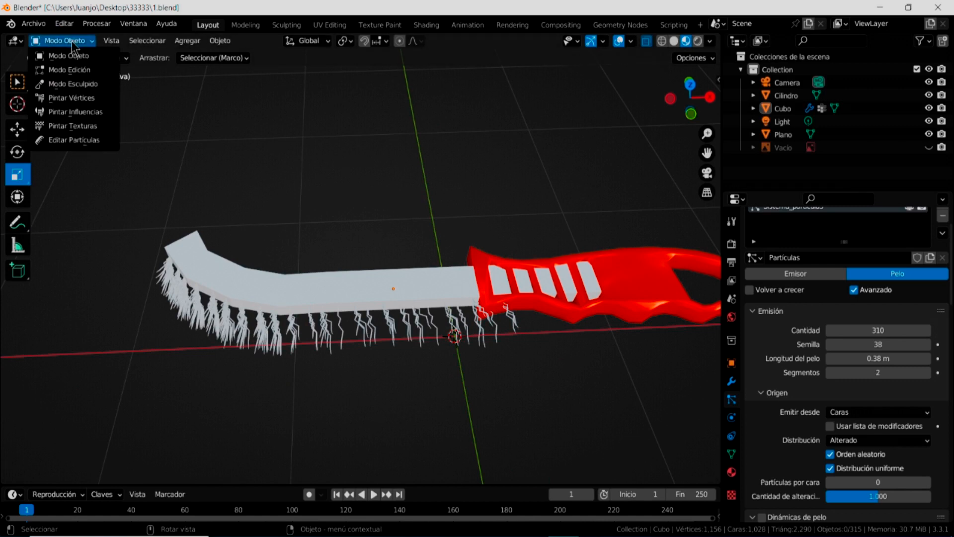
pyautogui.click(74, 140)
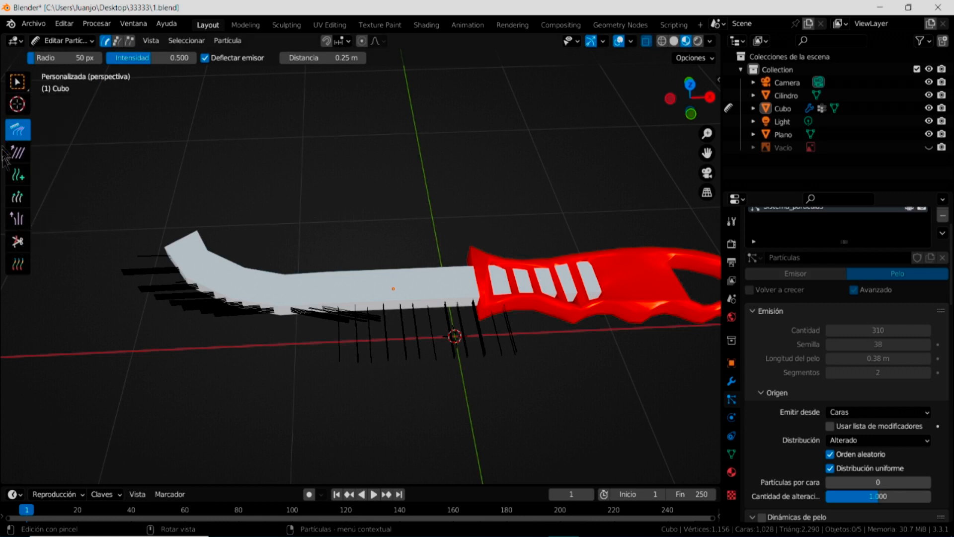
pyautogui.click(18, 243)
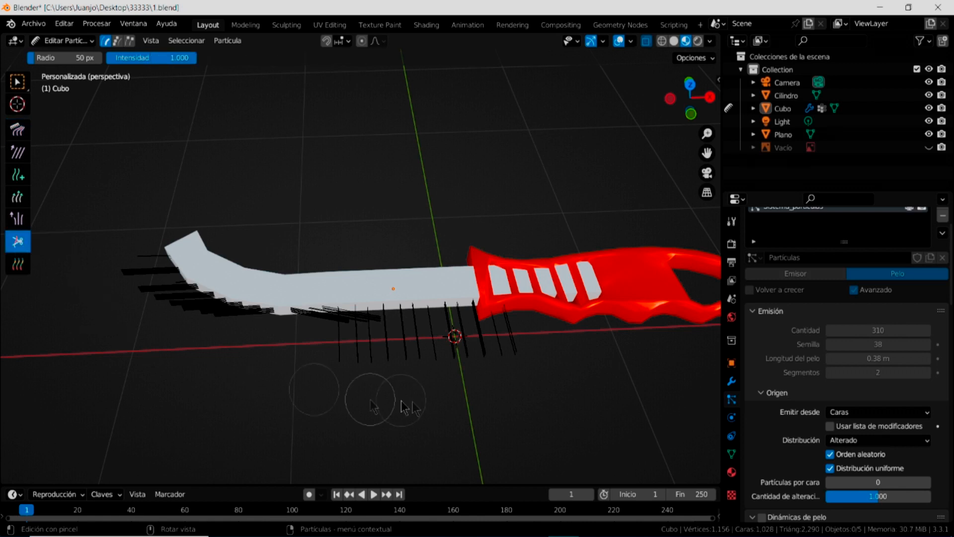
pyautogui.moveTo(512, 372); pyautogui.dragTo(500, 373)
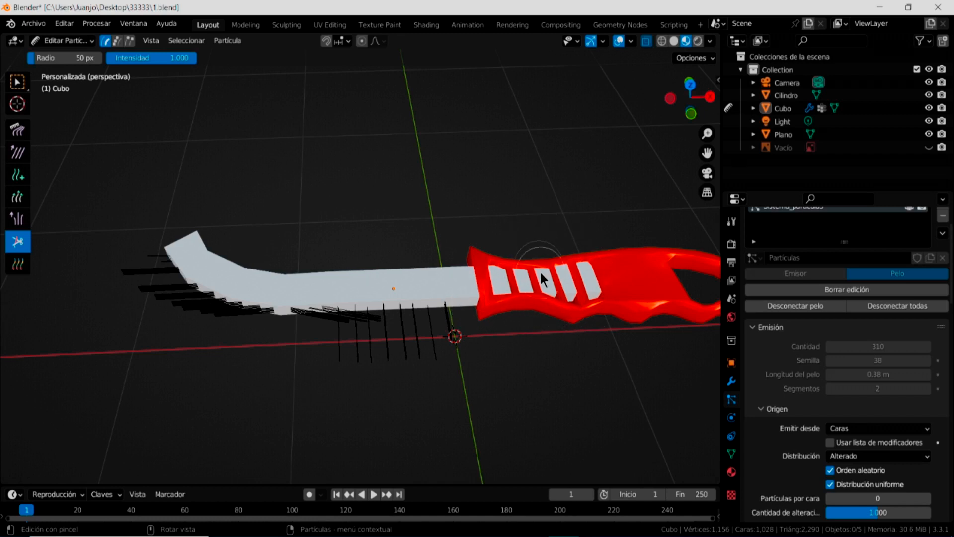
pyautogui.click(66, 40)
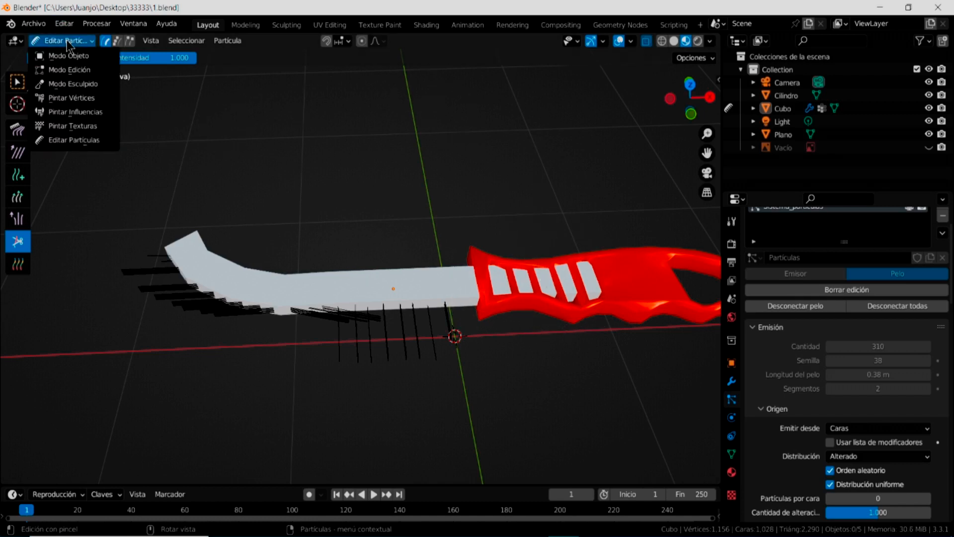
pyautogui.click(70, 55)
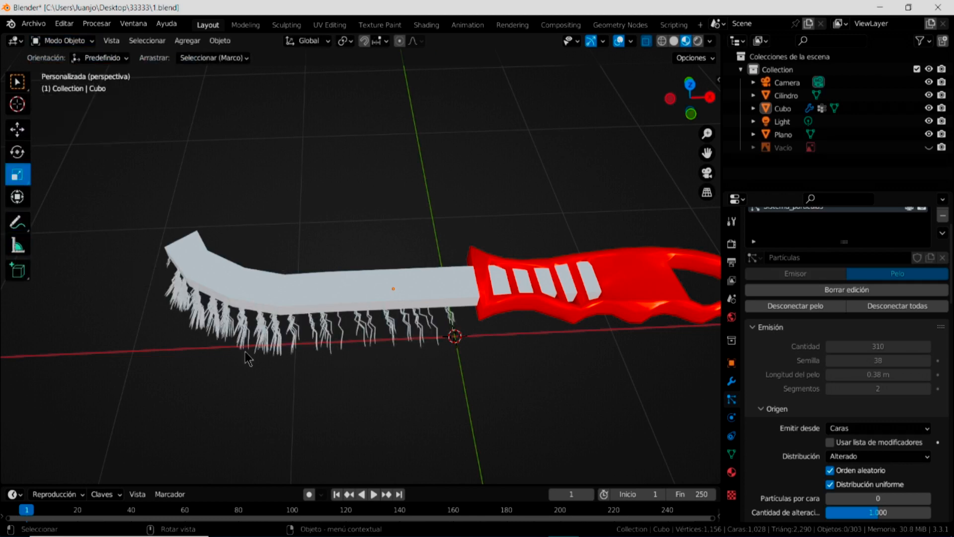
pyautogui.moveTo(422, 383)
pyautogui.mouseDown(button='middle')
pyautogui.moveTo(478, 386)
pyautogui.moveTo(485, 356)
pyautogui.moveTo(426, 315)
pyautogui.moveTo(443, 319)
pyautogui.moveTo(441, 342)
pyautogui.mouseUp(button='middle')
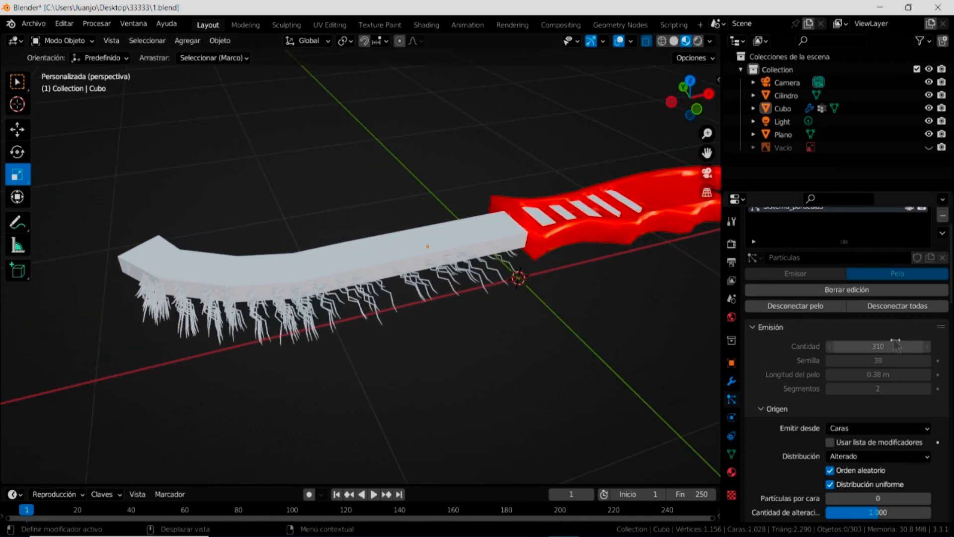
pyautogui.scroll(3, 952, 271)
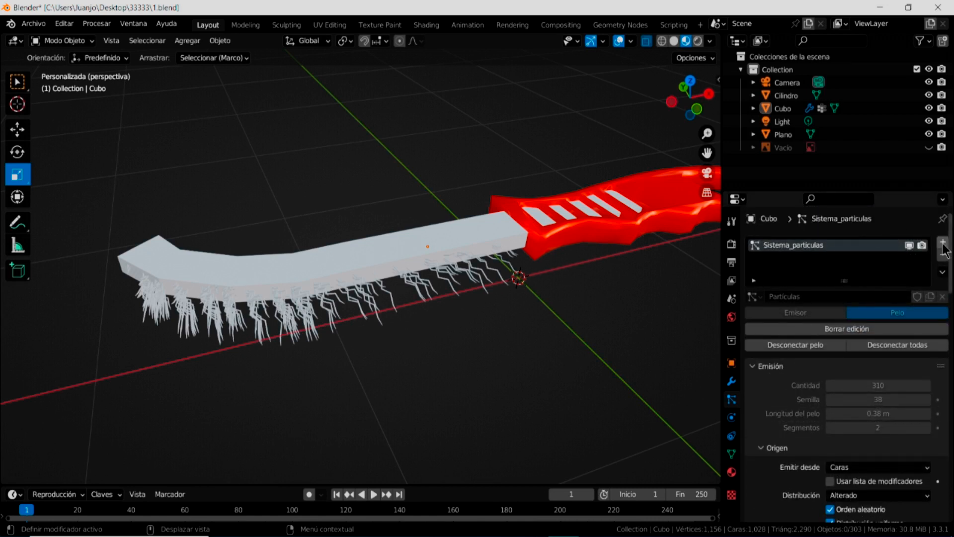
pyautogui.scroll(-2, 902, 265)
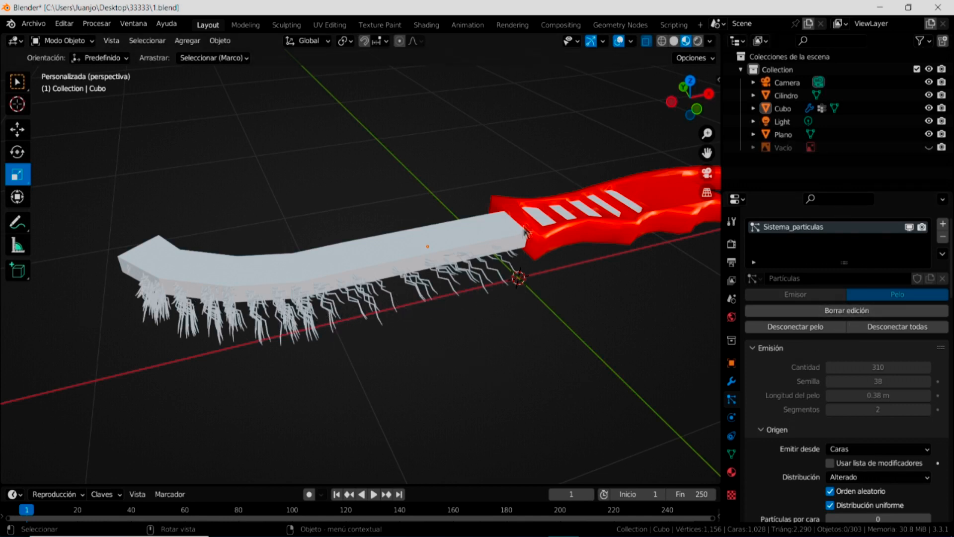
# - Create a new material for the Cilindro wire with a yellow base color of hue 0.194 and saturation 1.000
pyautogui.click(767, 97)
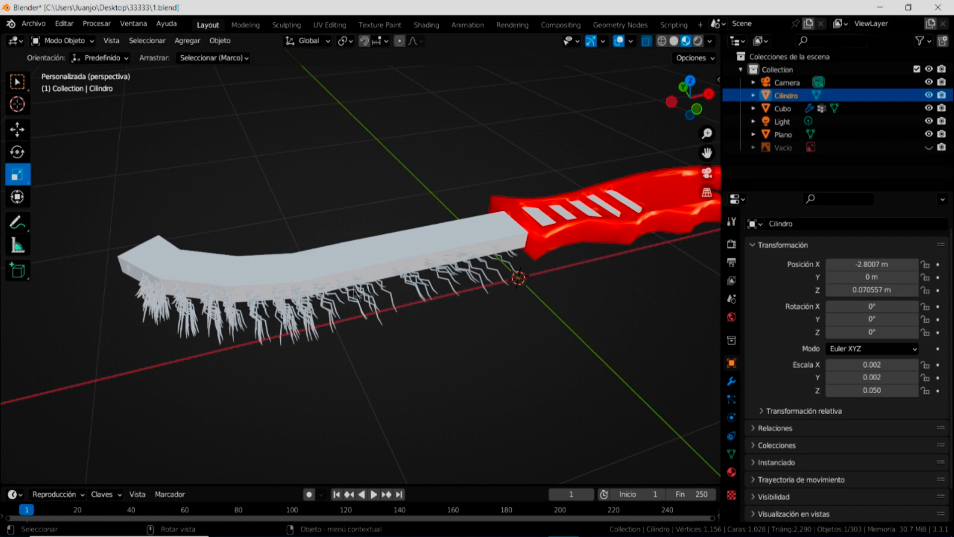
pyautogui.click(732, 473)
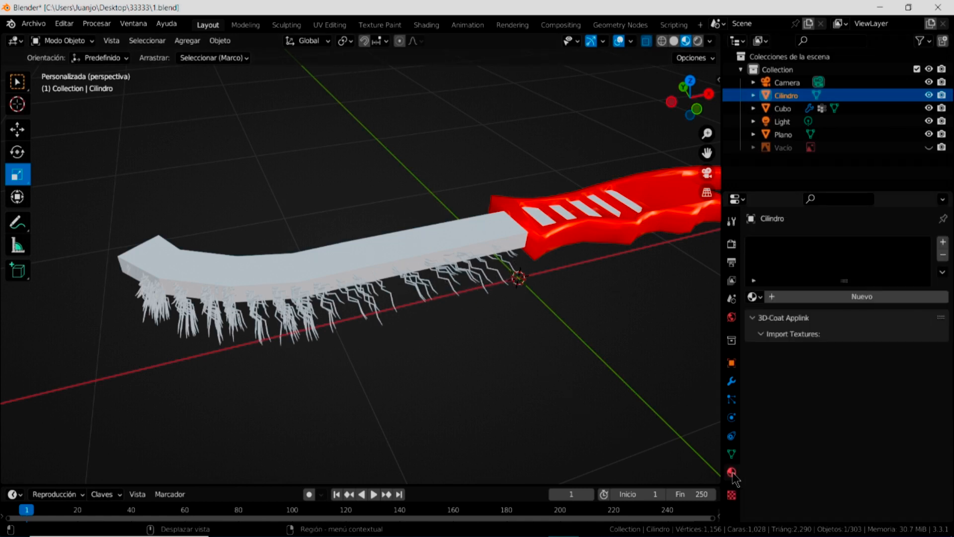
pyautogui.click(838, 298)
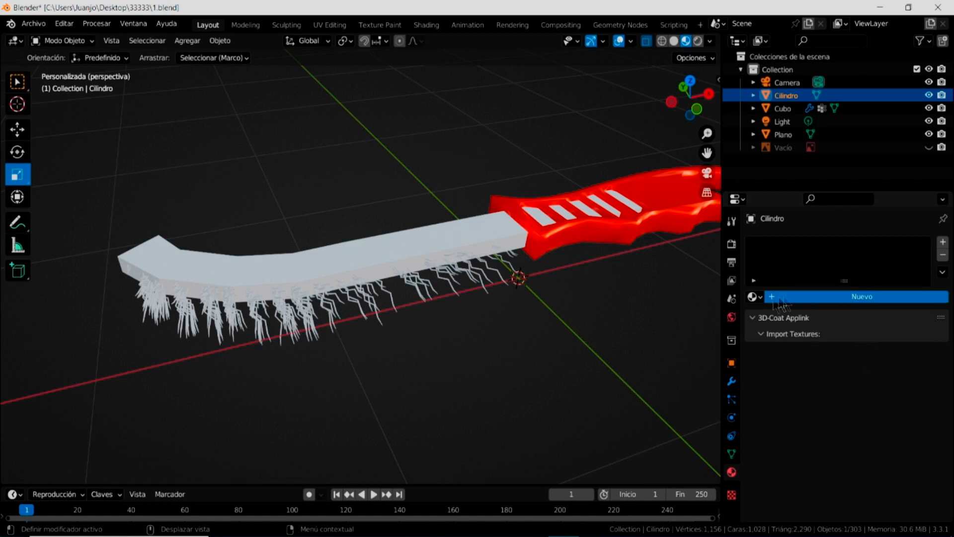
pyautogui.click(905, 296)
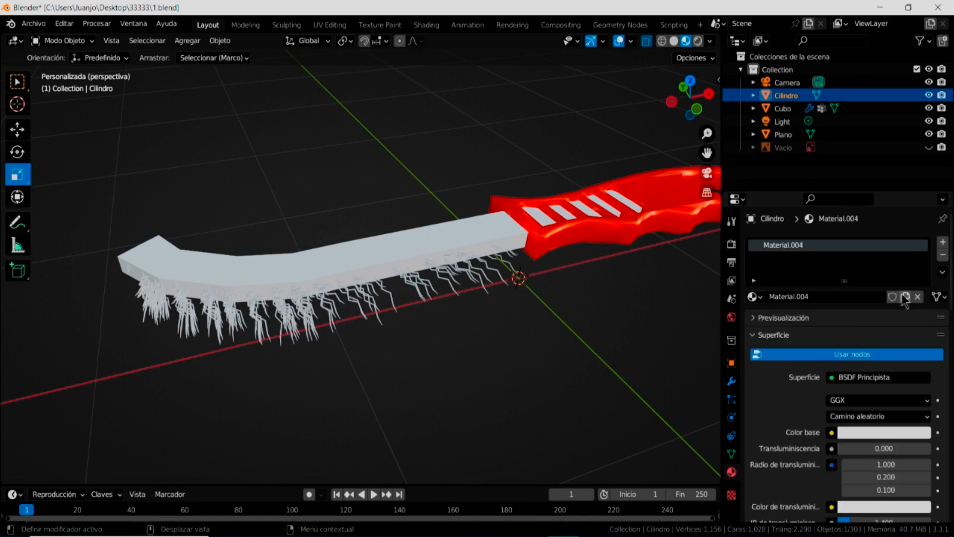
pyautogui.click(869, 432)
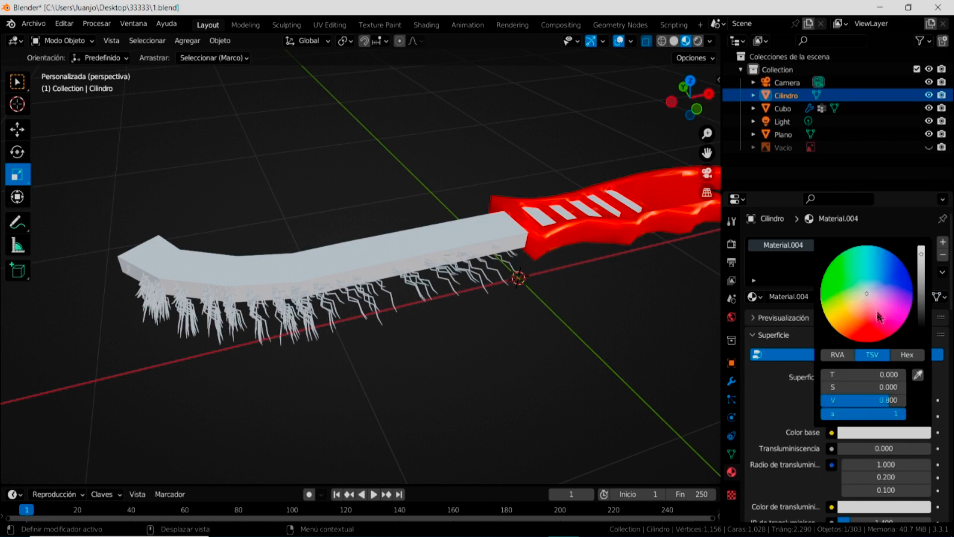
pyautogui.moveTo(868, 292); pyautogui.dragTo(824, 314)
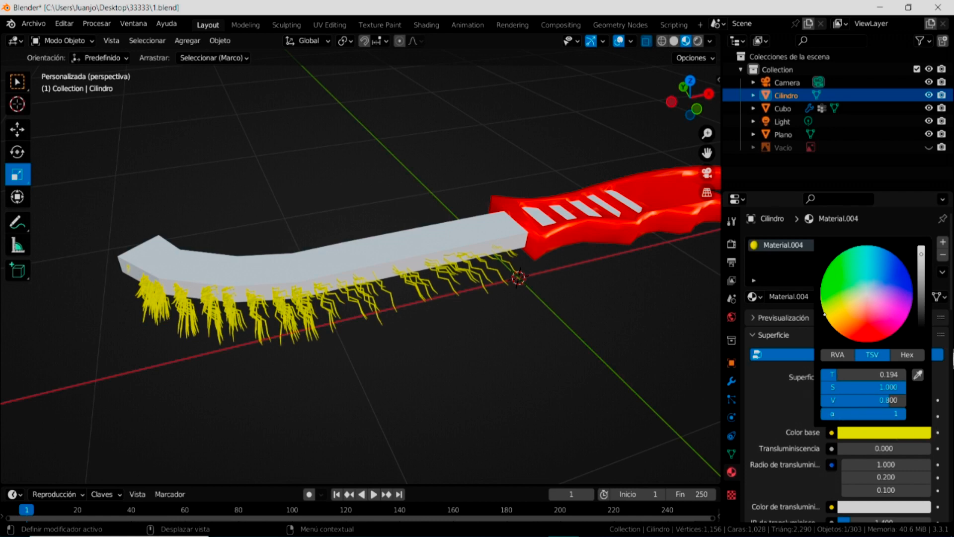
# - Set the yellow wire material's metallic value to 0.217 and its roughness to 0.000
pyautogui.moveTo(952, 273); pyautogui.dragTo(951, 351)
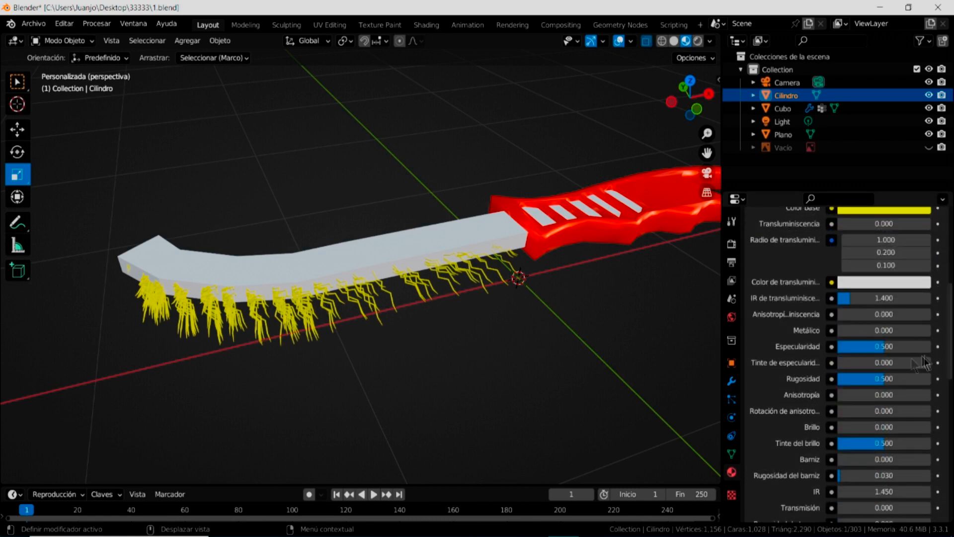
pyautogui.moveTo(844, 330); pyautogui.dragTo(931, 330)
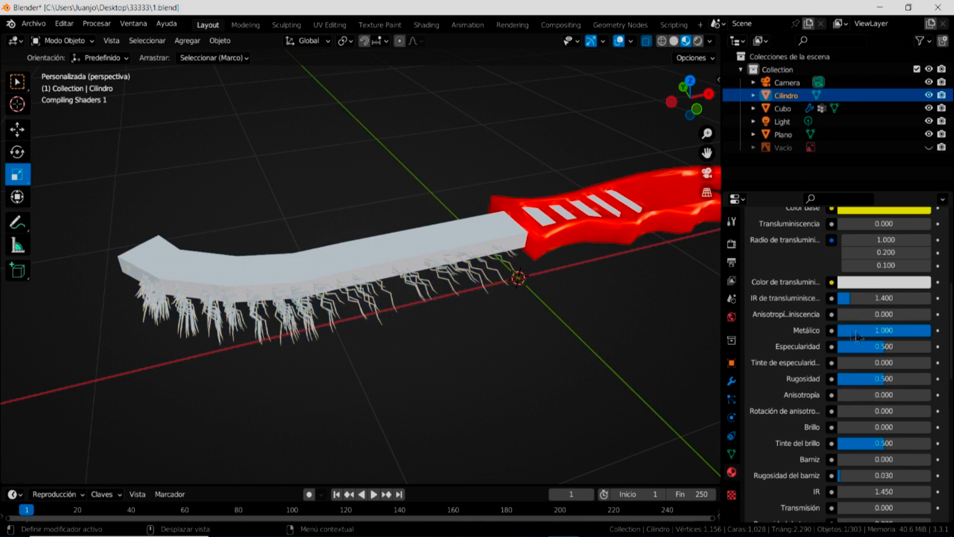
pyautogui.moveTo(856, 331); pyautogui.dragTo(857, 331)
pyautogui.moveTo(880, 378); pyautogui.dragTo(835, 378)
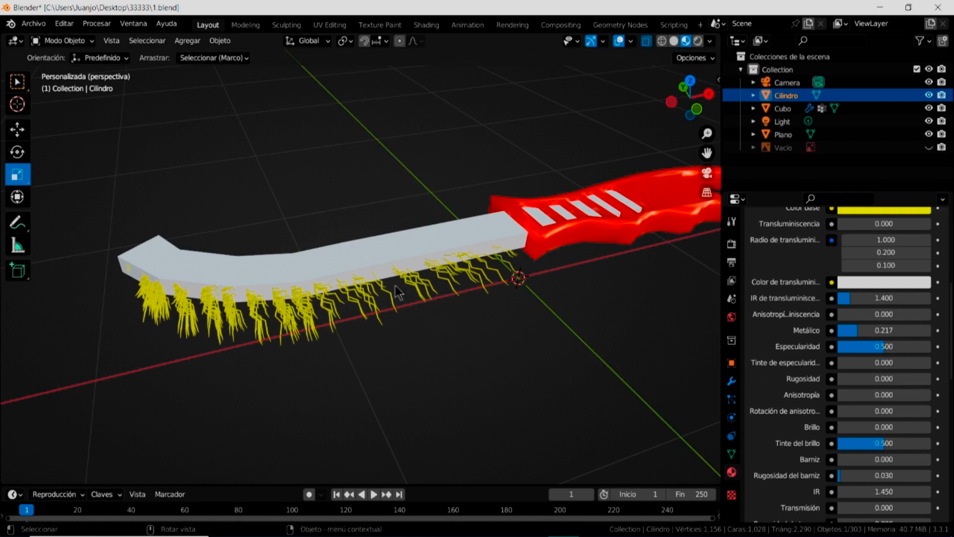
# - Give the bar a new reflective material with metallic 1.000 and roughness 0.019, and deselect the bar
pyautogui.click(411, 246)
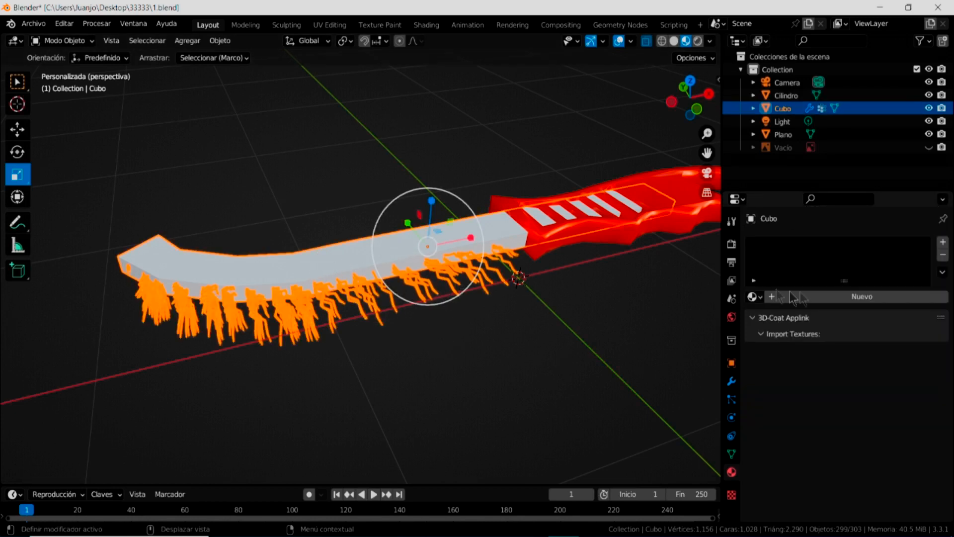
pyautogui.click(829, 296)
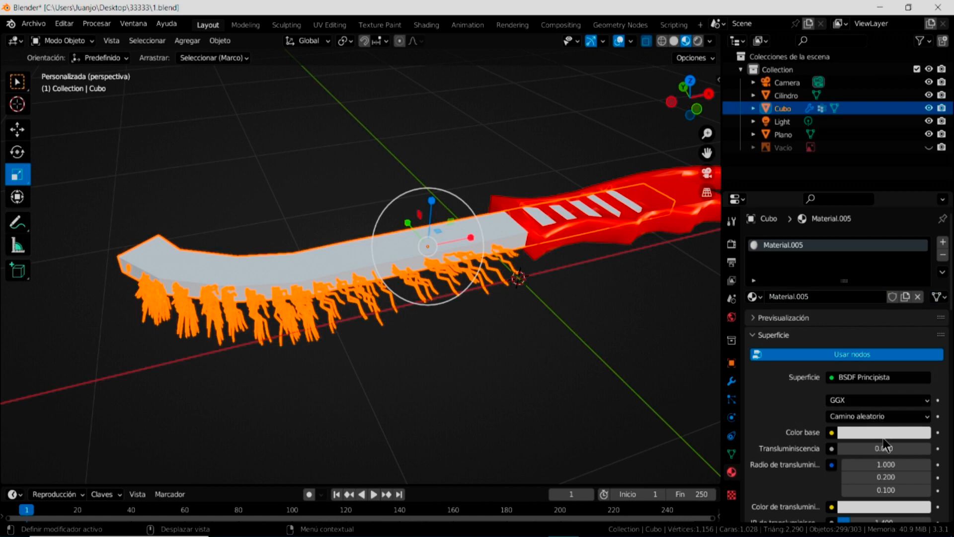
pyautogui.scroll(-5, 894, 348)
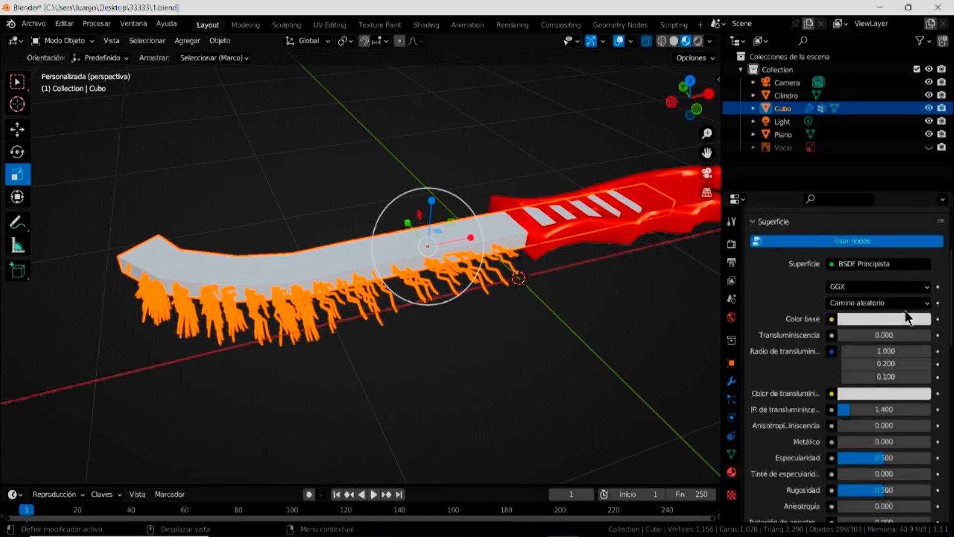
pyautogui.moveTo(949, 285); pyautogui.dragTo(950, 312)
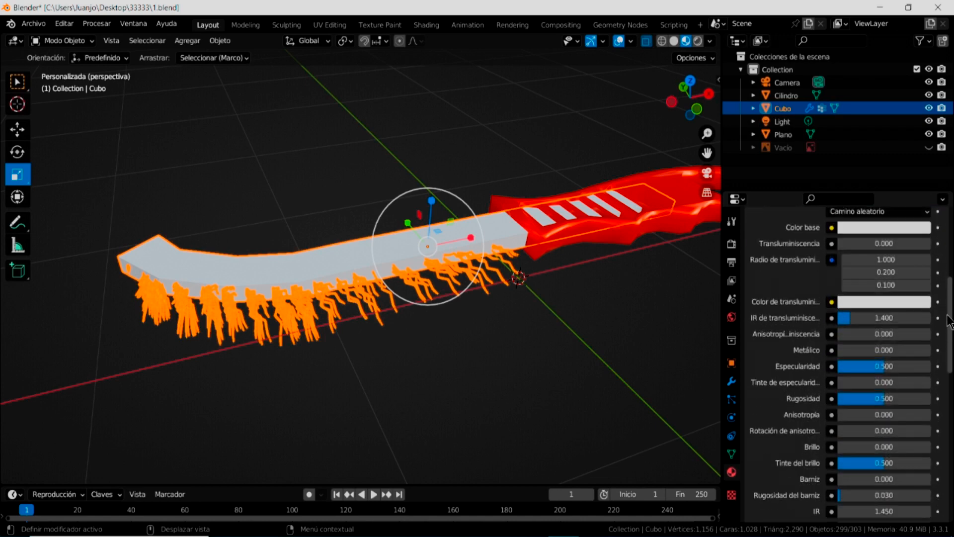
pyautogui.click(831, 350)
pyautogui.moveTo(862, 350); pyautogui.dragTo(929, 350)
pyautogui.moveTo(876, 398); pyautogui.dragTo(831, 398)
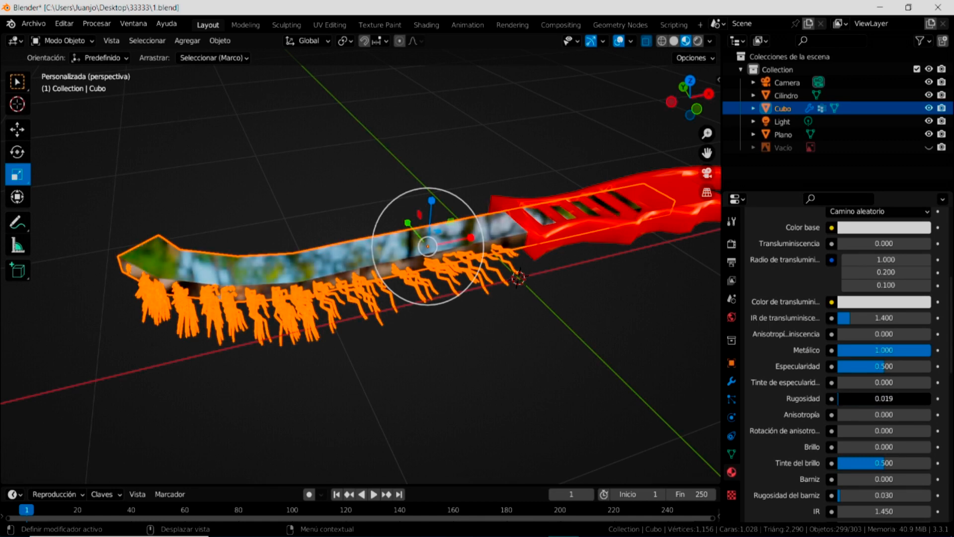
pyautogui.click(539, 322)
pyautogui.moveTo(514, 356); pyautogui.dragTo(581, 302, button='middle')
pyautogui.scroll(3, 579, 305)
pyautogui.moveTo(601, 361); pyautogui.dragTo(269, 362, button='middle')
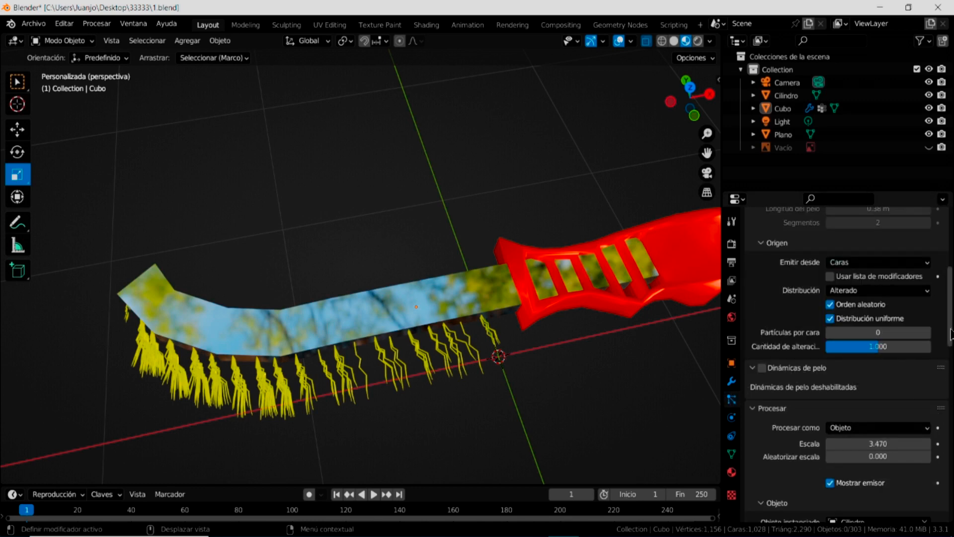
pyautogui.scroll(8, 951, 334)
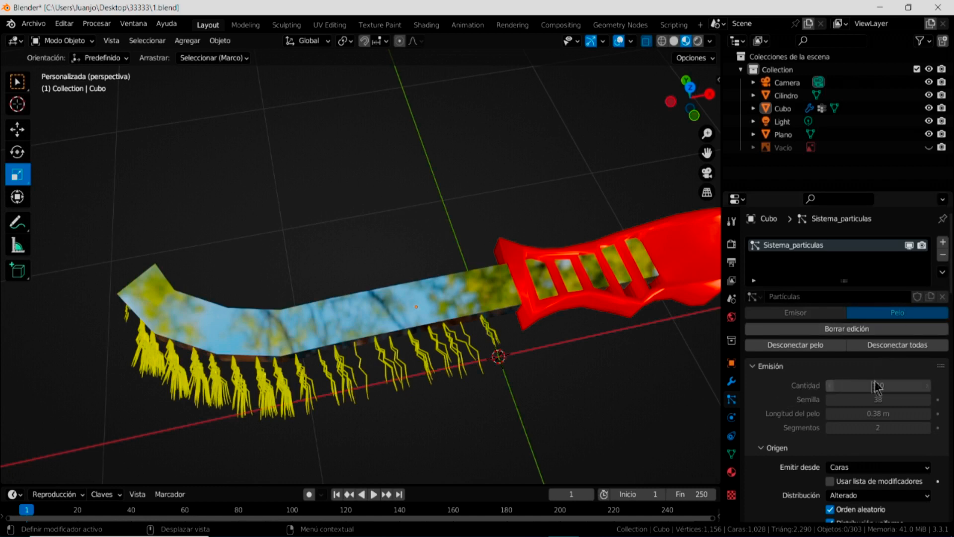
pyautogui.moveTo(951, 272); pyautogui.dragTo(951, 276)
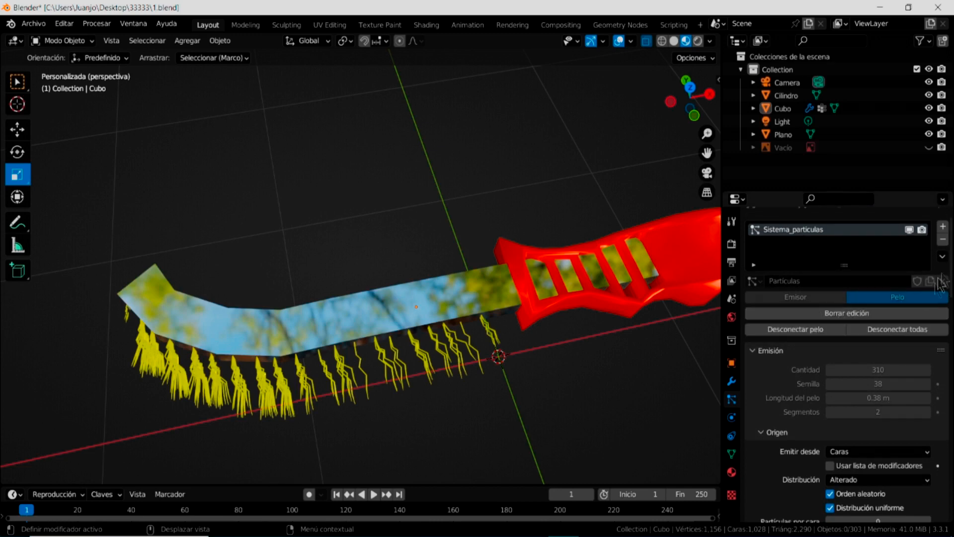
pyautogui.moveTo(952, 264)
pyautogui.mouseDown()
pyautogui.moveTo(952, 284)
pyautogui.moveTo(952, 265)
pyautogui.mouseUp()
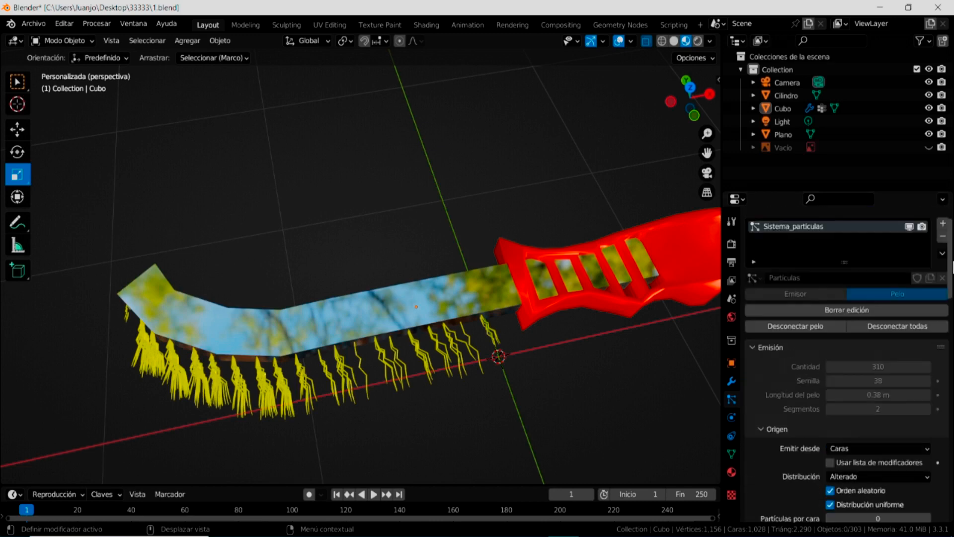
pyautogui.moveTo(443, 411); pyautogui.dragTo(426, 368, button='middle')
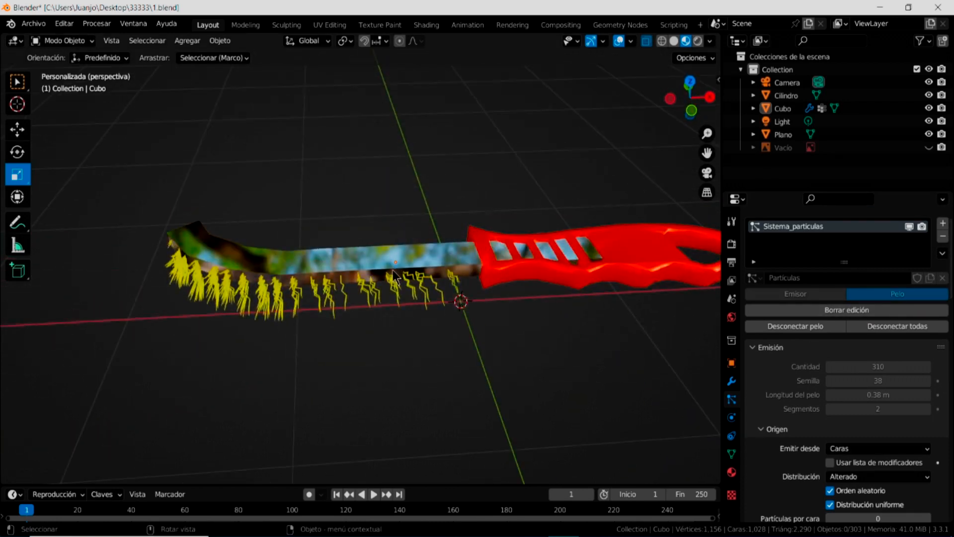
# - Set the roughness of the bent bar's reflective material to 0.103, and deselect the bar
pyautogui.click(425, 256)
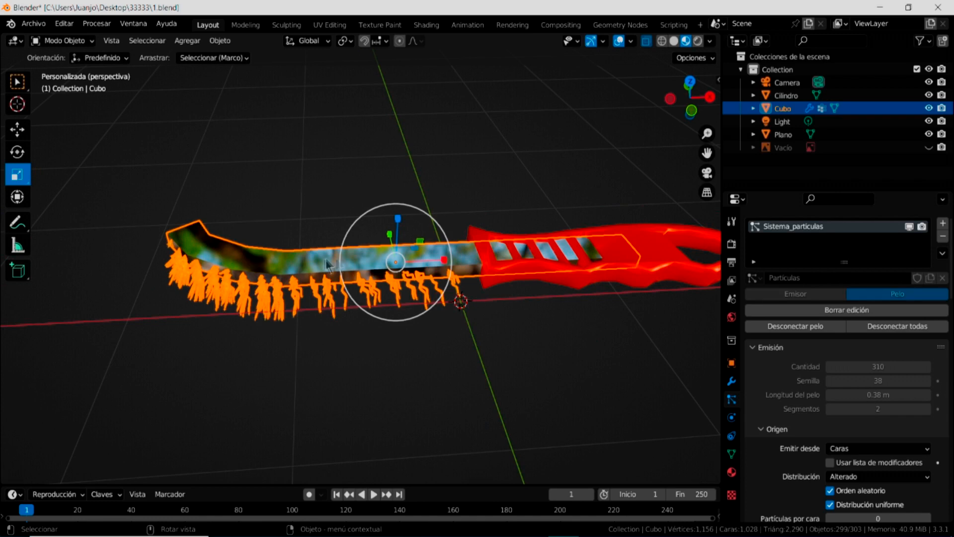
pyautogui.scroll(-15, 952, 268)
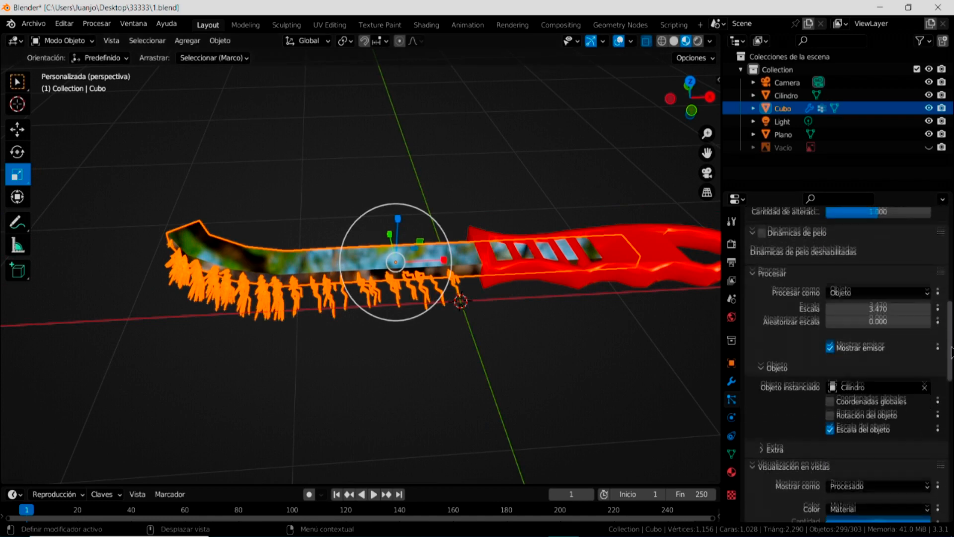
pyautogui.click(733, 473)
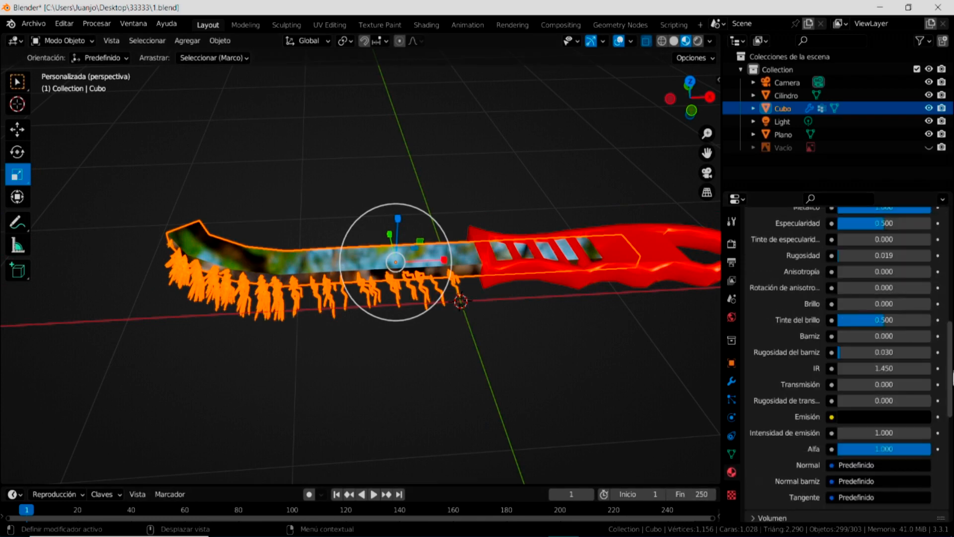
pyautogui.moveTo(952, 380); pyautogui.dragTo(952, 333)
pyautogui.click(846, 396)
pyautogui.moveTo(847, 399)
pyautogui.mouseDown()
pyautogui.moveTo(864, 396)
pyautogui.moveTo(851, 396)
pyautogui.mouseUp()
pyautogui.click(768, 403)
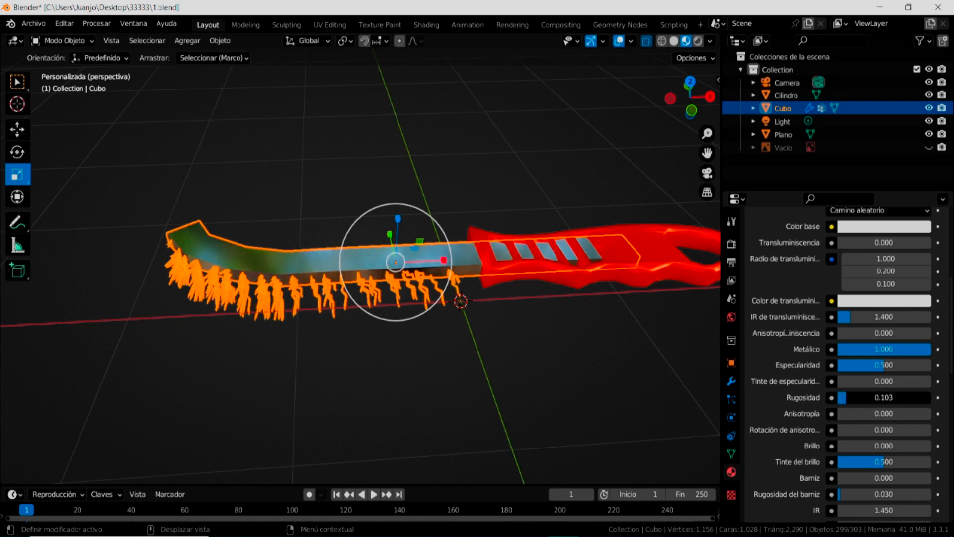
pyautogui.click(465, 348)
# - Show the Vacío reference image briefly to compare the bristles' length with the pictured brush, and hide it again
pyautogui.moveTo(488, 349)
pyautogui.mouseDown(button='middle')
pyautogui.moveTo(495, 384)
pyautogui.moveTo(498, 351)
pyautogui.moveTo(493, 375)
pyautogui.moveTo(506, 405)
pyautogui.moveTo(515, 369)
pyautogui.moveTo(538, 390)
pyautogui.mouseUp(button='middle')
pyautogui.scroll(3, 490, 362)
pyautogui.scroll(-3, 537, 390)
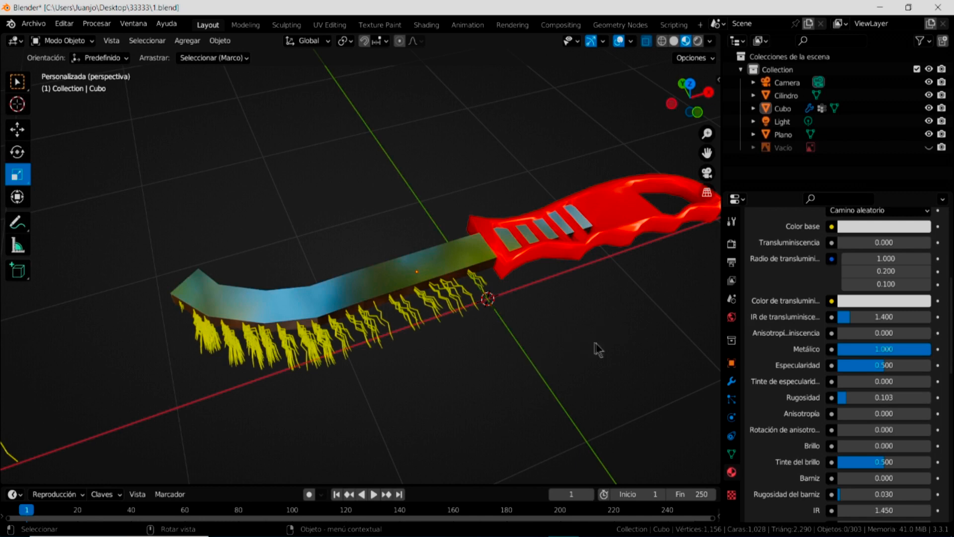
pyautogui.moveTo(602, 341)
pyautogui.mouseDown(button='middle')
pyautogui.moveTo(523, 344)
pyautogui.moveTo(566, 380)
pyautogui.mouseUp(button='middle')
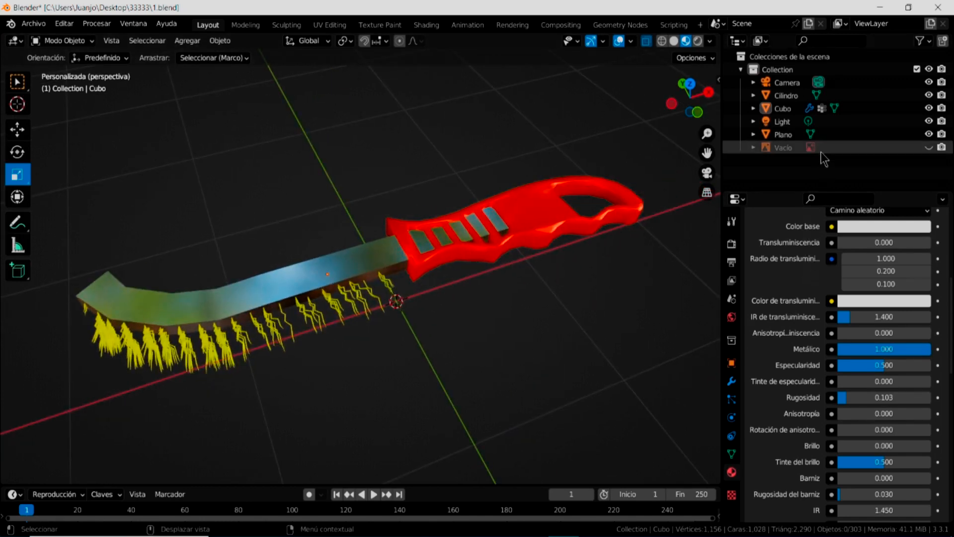
pyautogui.click(929, 148)
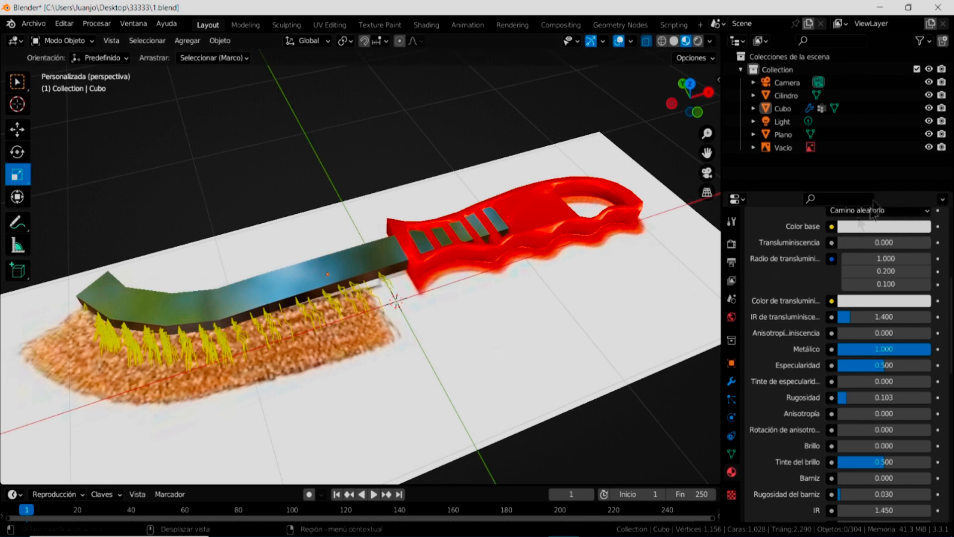
pyautogui.click(928, 147)
# - Scale the Cilindro source wire uniformly by a factor of 1.862 to lengthen the bristles
pyautogui.scroll(-2, 357, 389)
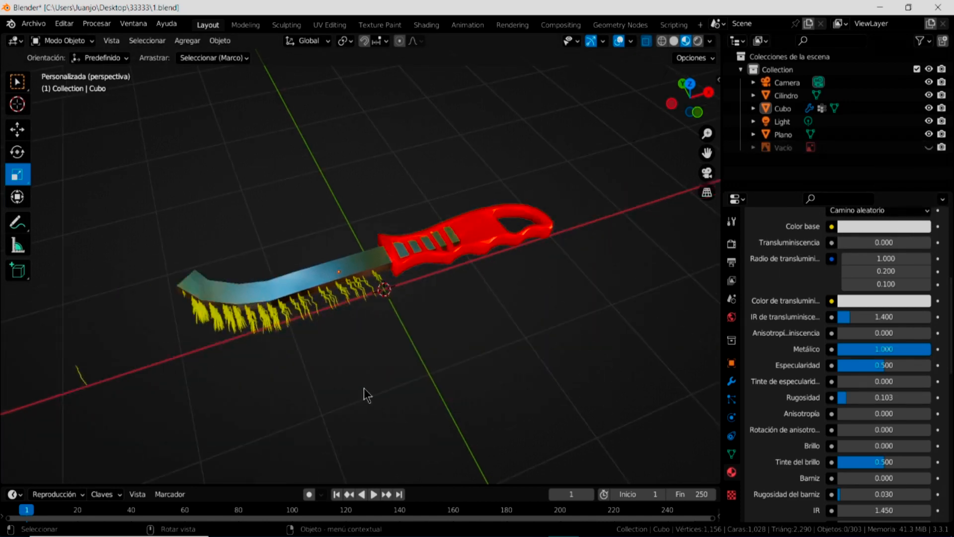
pyautogui.click(82, 380)
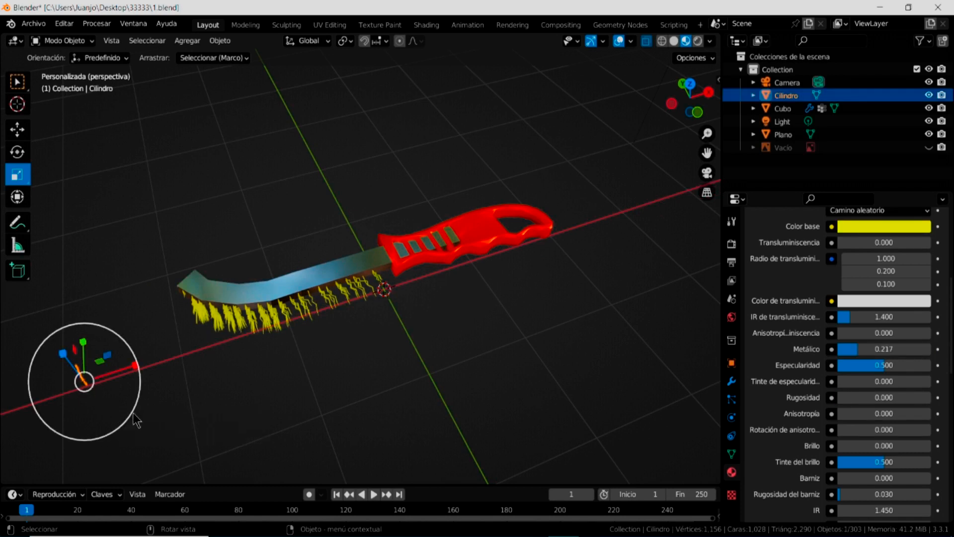
pyautogui.moveTo(139, 420); pyautogui.dragTo(187, 434)
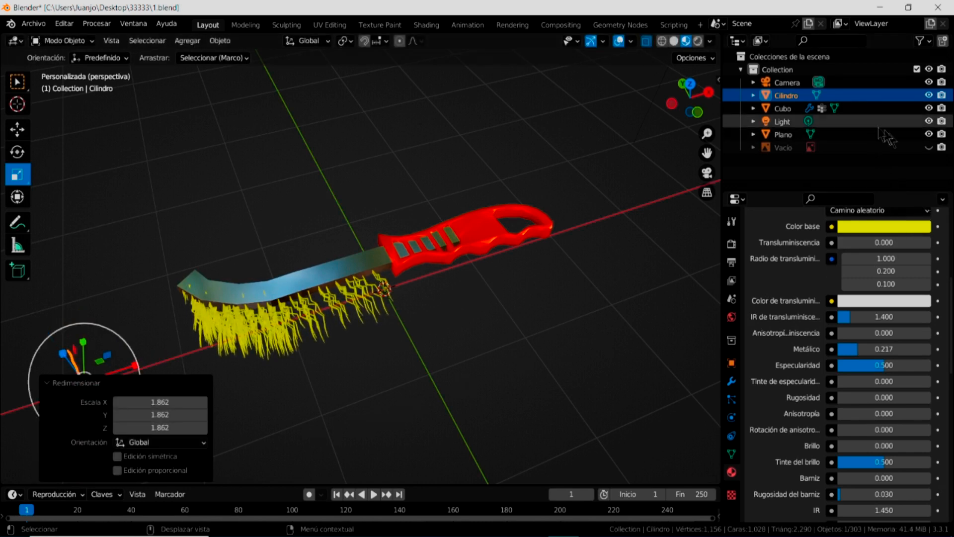
# - Show the Vacío reference image and compare the enlarged bristles with the pictured bristle area from several angles
pyautogui.click(929, 148)
pyautogui.moveTo(466, 337)
pyautogui.mouseDown(button='middle')
pyautogui.moveTo(405, 388)
pyautogui.moveTo(481, 388)
pyautogui.moveTo(495, 354)
pyautogui.moveTo(494, 318)
pyautogui.moveTo(478, 306)
pyautogui.moveTo(416, 321)
pyautogui.mouseUp(button='middle')
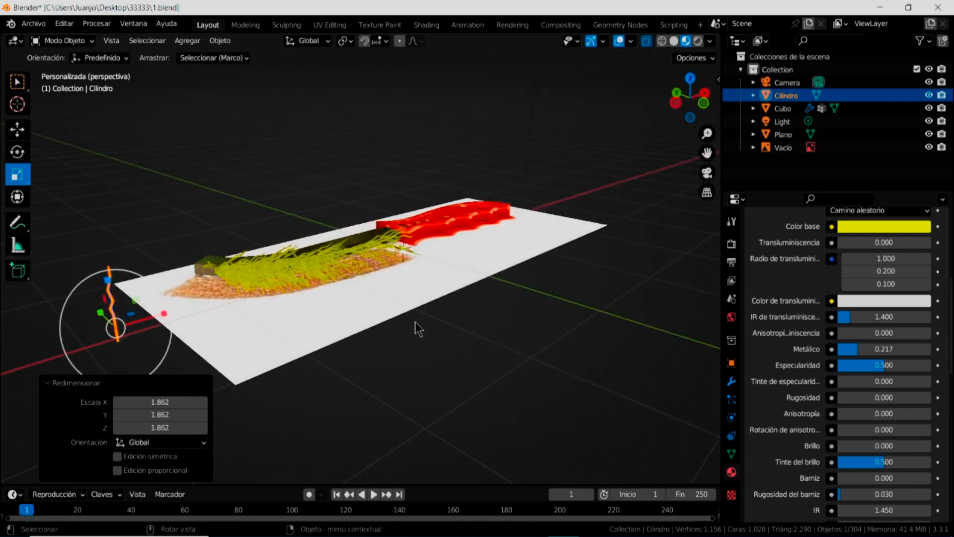
pyautogui.scroll(2, 430, 273)
pyautogui.scroll(2, 433, 281)
pyautogui.moveTo(443, 279); pyautogui.dragTo(472, 289, button='middle')
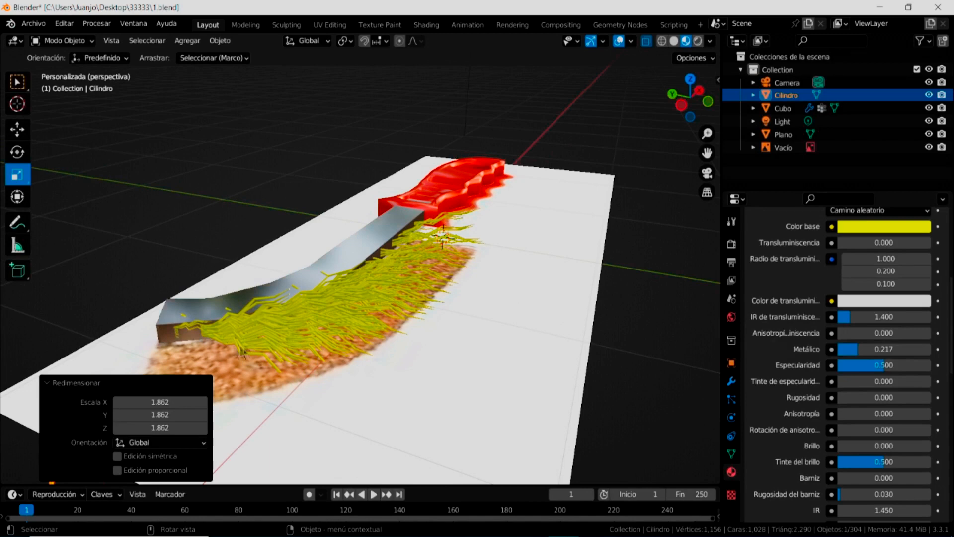
pyautogui.moveTo(343, 345); pyautogui.dragTo(377, 376, button='middle')
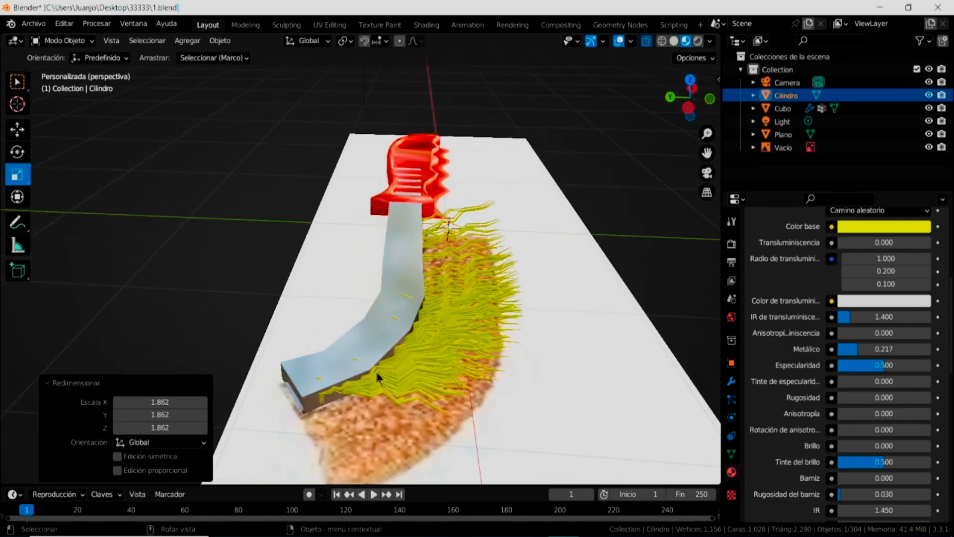
pyautogui.click(76, 44)
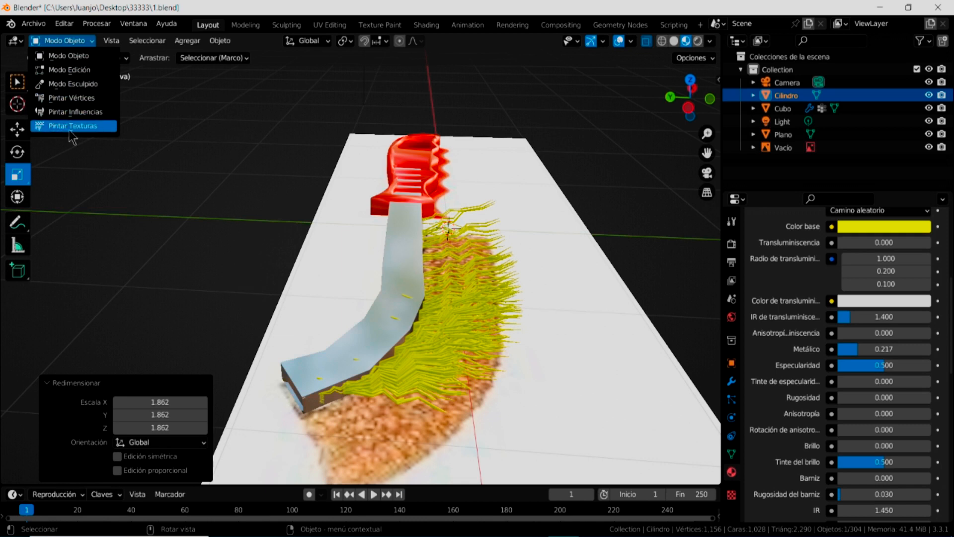
pyautogui.click(386, 342)
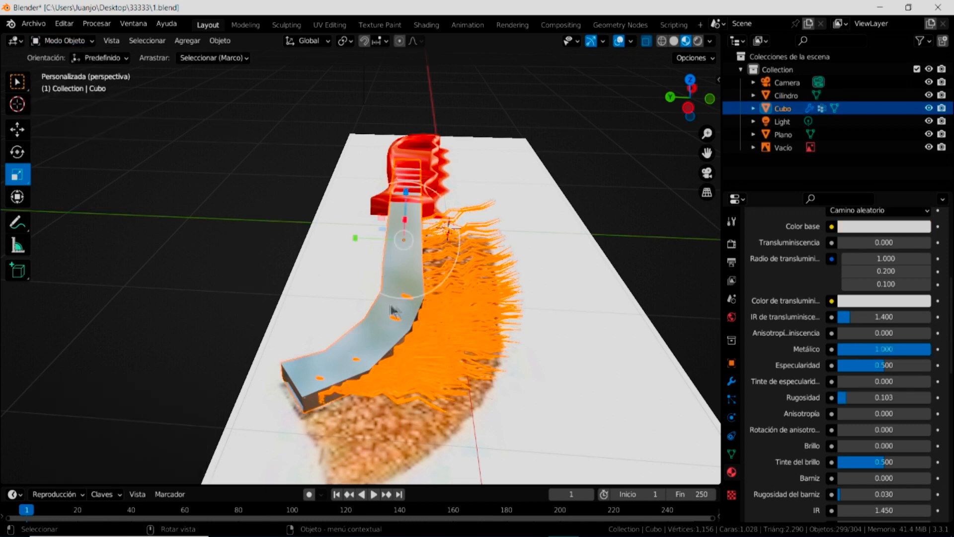
pyautogui.click(68, 41)
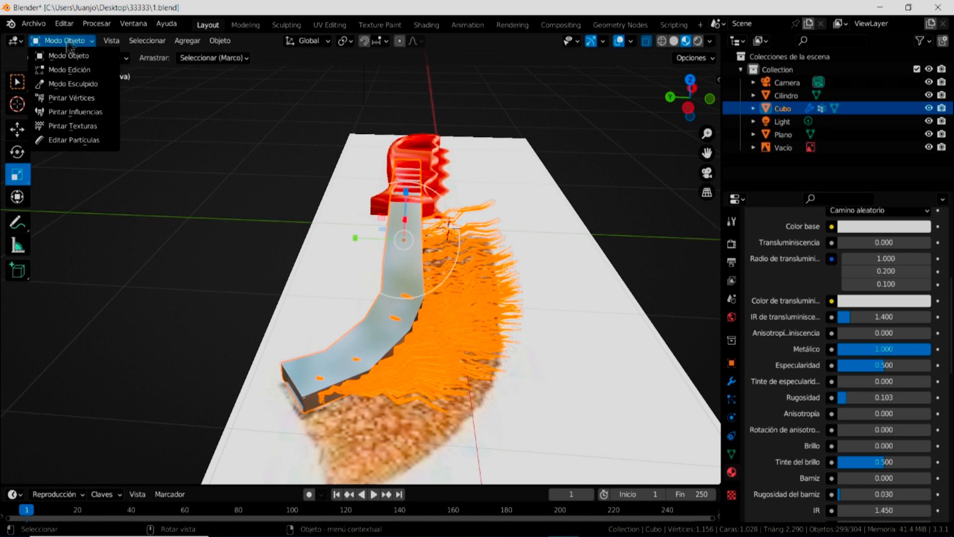
pyautogui.click(81, 143)
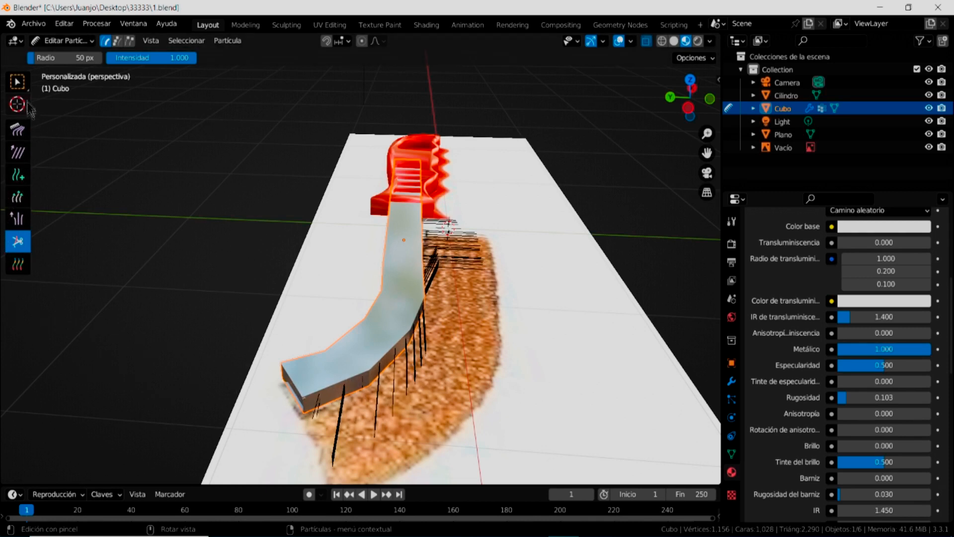
pyautogui.click(54, 41)
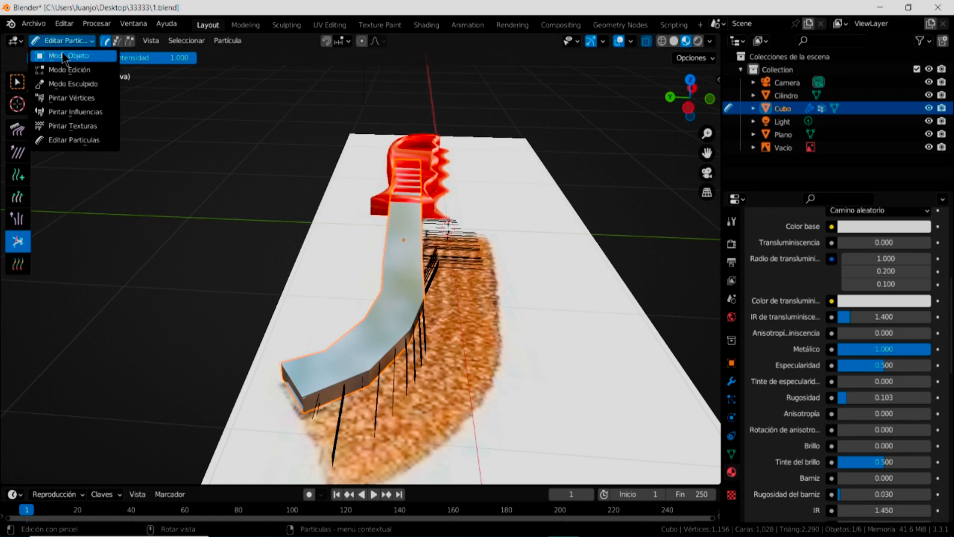
pyautogui.click(64, 57)
# - Hide the Vacío reference image and the Cilindro source wire in the viewport, and deselect the bar
pyautogui.moveTo(537, 358); pyautogui.dragTo(475, 367, button='middle')
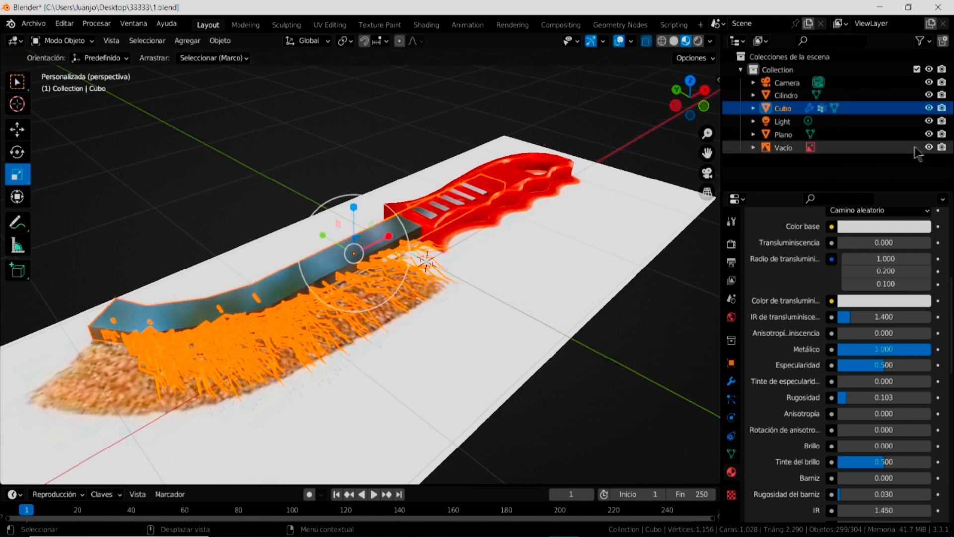
pyautogui.click(929, 147)
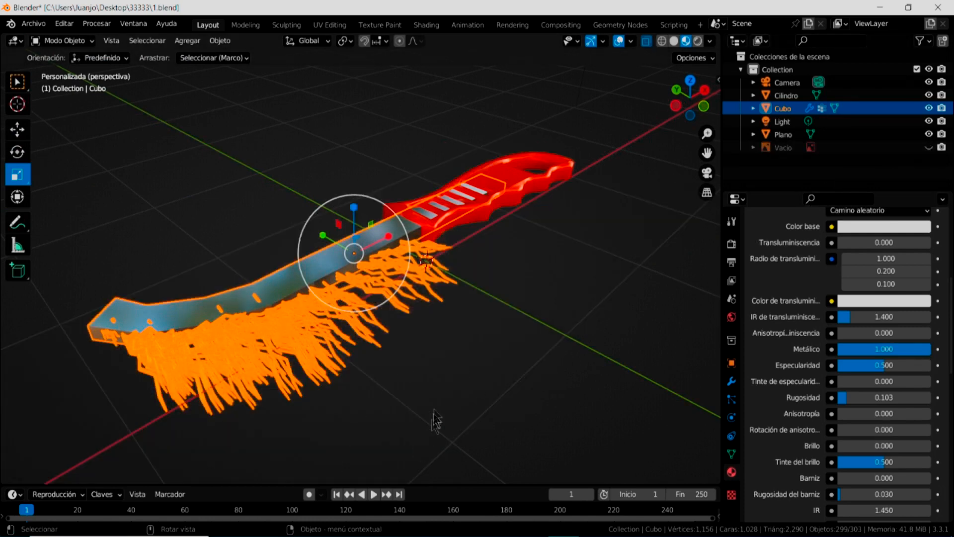
pyautogui.click(462, 348)
pyautogui.moveTo(479, 336)
pyautogui.mouseDown(button='middle')
pyautogui.moveTo(523, 366)
pyautogui.moveTo(578, 348)
pyautogui.moveTo(504, 326)
pyautogui.moveTo(447, 346)
pyautogui.moveTo(523, 290)
pyautogui.moveTo(524, 301)
pyautogui.moveTo(394, 348)
pyautogui.mouseUp(button='middle')
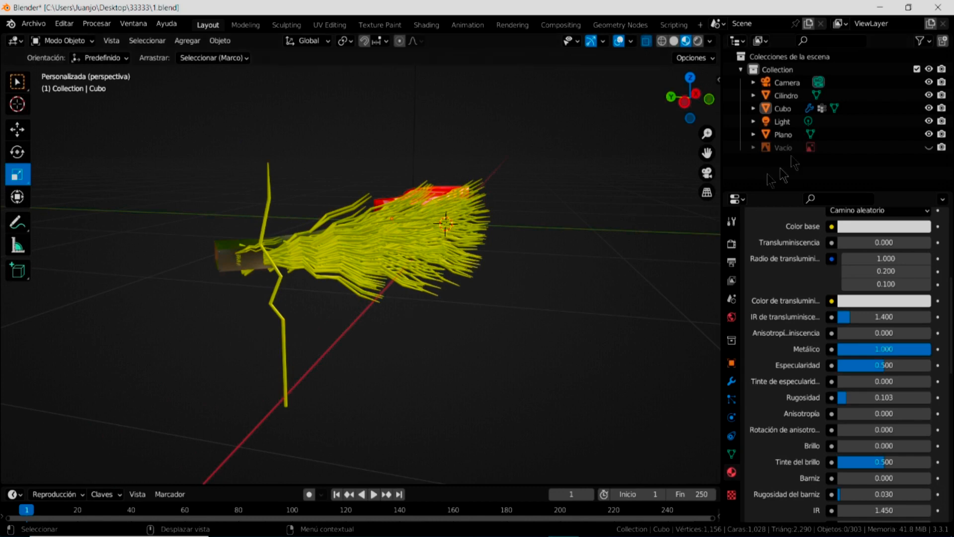
pyautogui.click(927, 95)
pyautogui.moveTo(546, 225)
pyautogui.mouseDown(button='middle')
pyautogui.moveTo(515, 245)
pyautogui.moveTo(497, 283)
pyautogui.moveTo(443, 323)
pyautogui.mouseUp(button='middle')
pyautogui.moveTo(437, 384)
pyautogui.mouseDown(button='middle')
pyautogui.moveTo(473, 323)
pyautogui.moveTo(469, 293)
pyautogui.moveTo(458, 332)
pyautogui.moveTo(487, 321)
pyautogui.moveTo(481, 338)
pyautogui.mouseUp(button='middle')
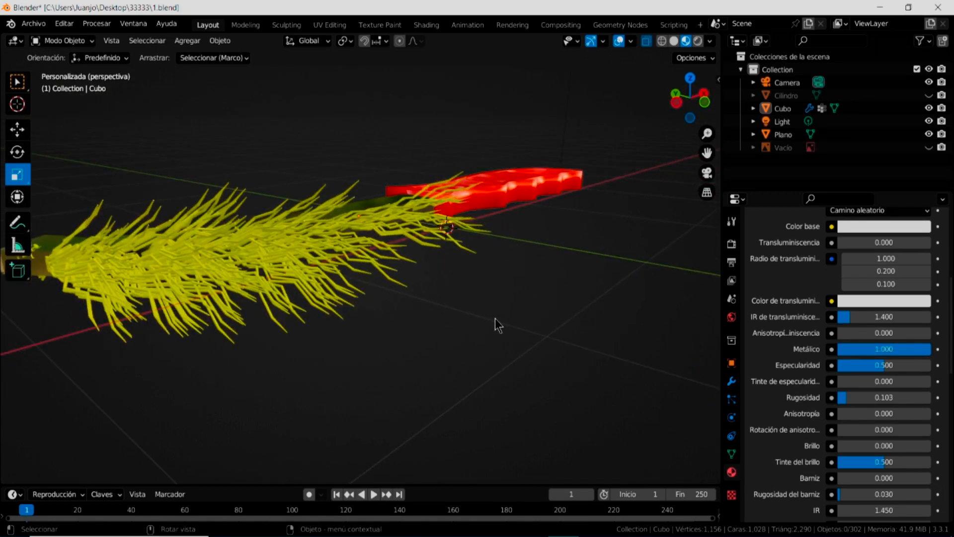
pyautogui.moveTo(490, 317)
pyautogui.mouseDown(button='middle')
pyautogui.moveTo(517, 332)
pyautogui.moveTo(500, 326)
pyautogui.moveTo(505, 345)
pyautogui.moveTo(529, 356)
pyautogui.moveTo(538, 314)
pyautogui.moveTo(462, 308)
pyautogui.moveTo(504, 309)
pyautogui.moveTo(472, 341)
pyautogui.mouseUp(button='middle')
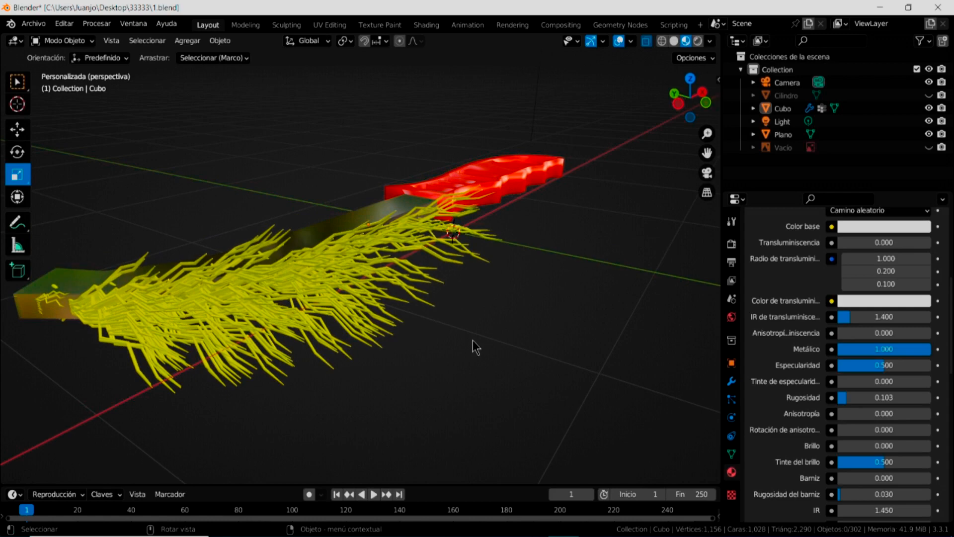
pyautogui.moveTo(487, 361)
pyautogui.mouseDown(button='middle')
pyautogui.moveTo(471, 352)
pyautogui.moveTo(510, 346)
pyautogui.mouseUp(button='middle')
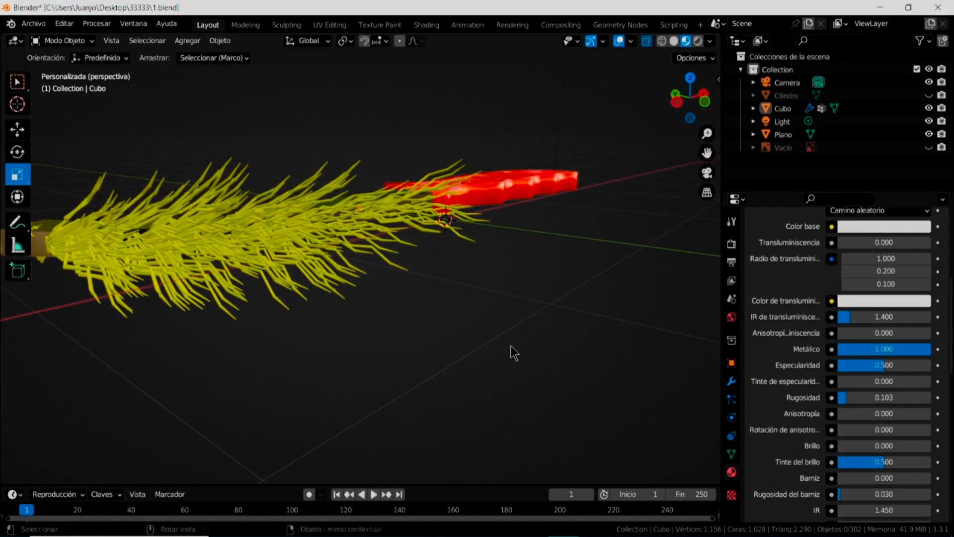